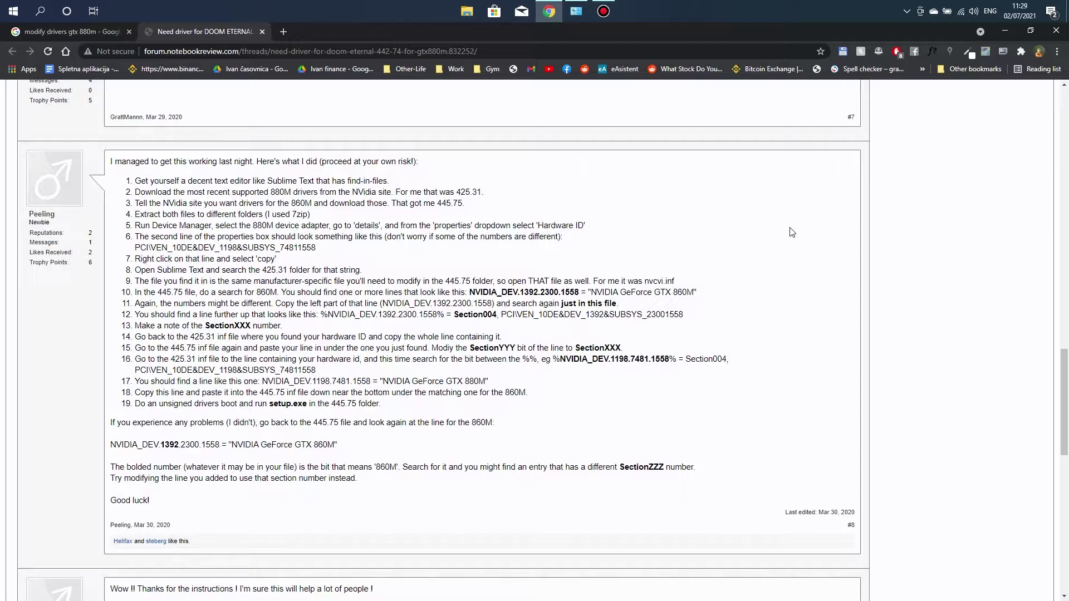
# Open Device Manager and view the properties of the NVIDIA GeForce GTX 880M display adapter
pyautogui.press('super')
pyautogui.write('device')
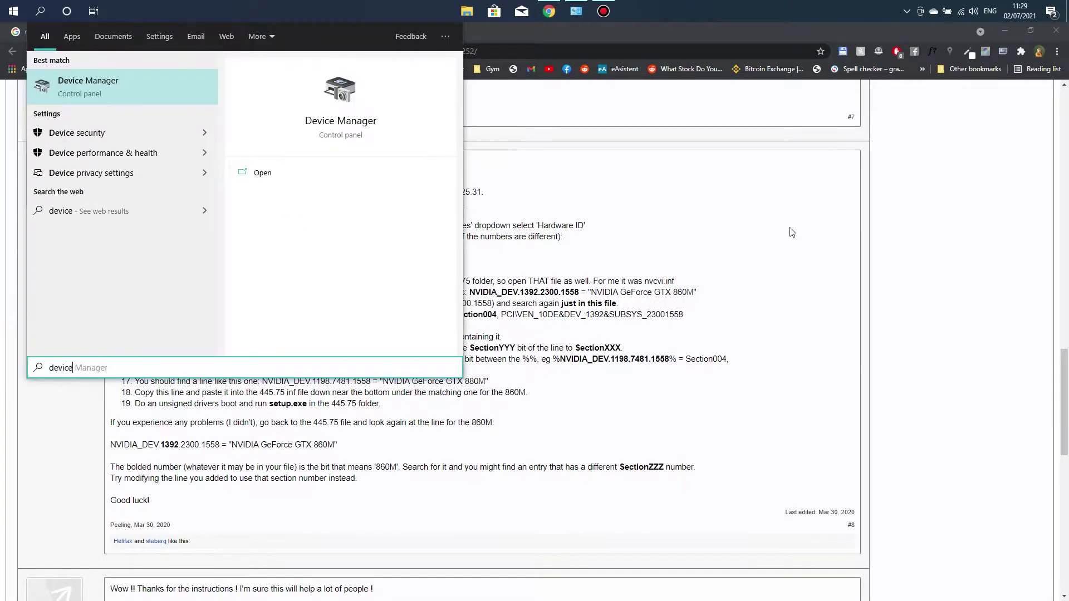
pyautogui.press('Return')
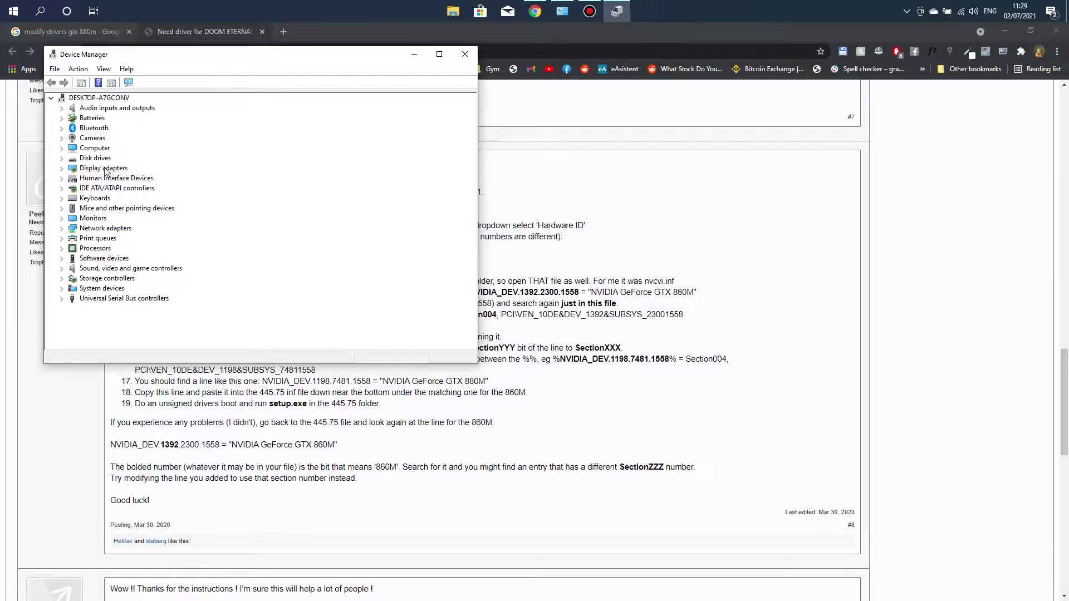
pyautogui.doubleClick(105, 169)
pyautogui.click(111, 188)
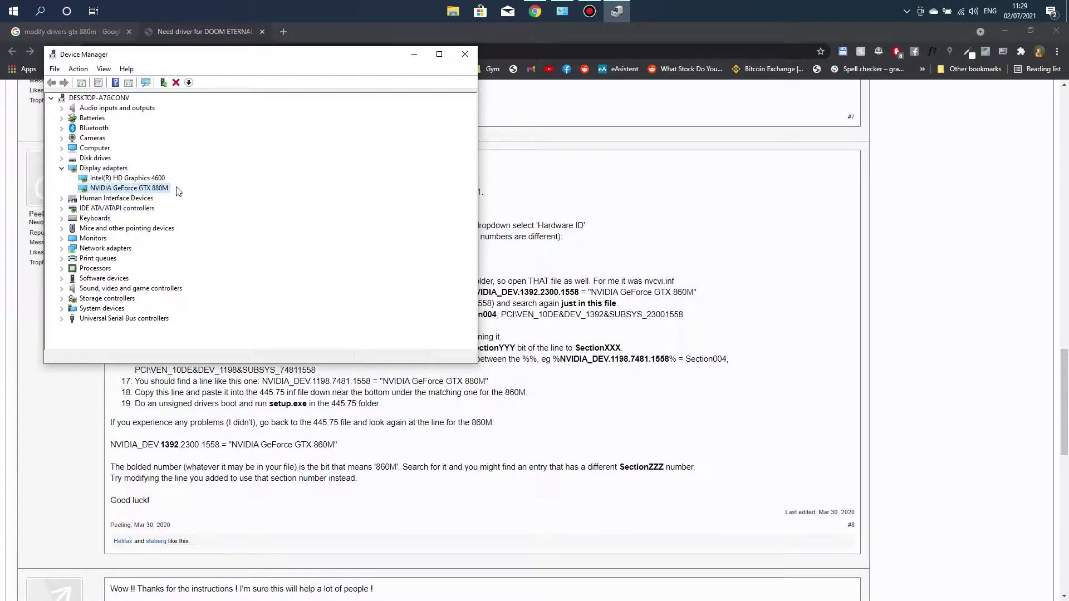
pyautogui.rightClick(151, 188)
pyautogui.click(188, 248)
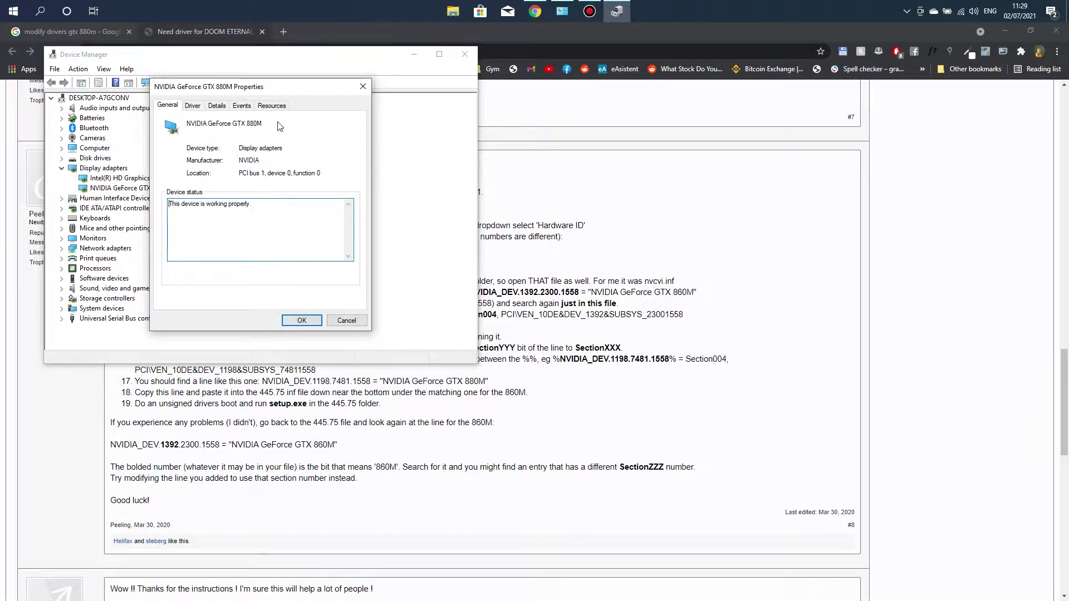
# Search the web for nvidia drivers and look up the version of the GeForce GTX 880M driver for Windows 10 64-bit
pyautogui.click(284, 31)
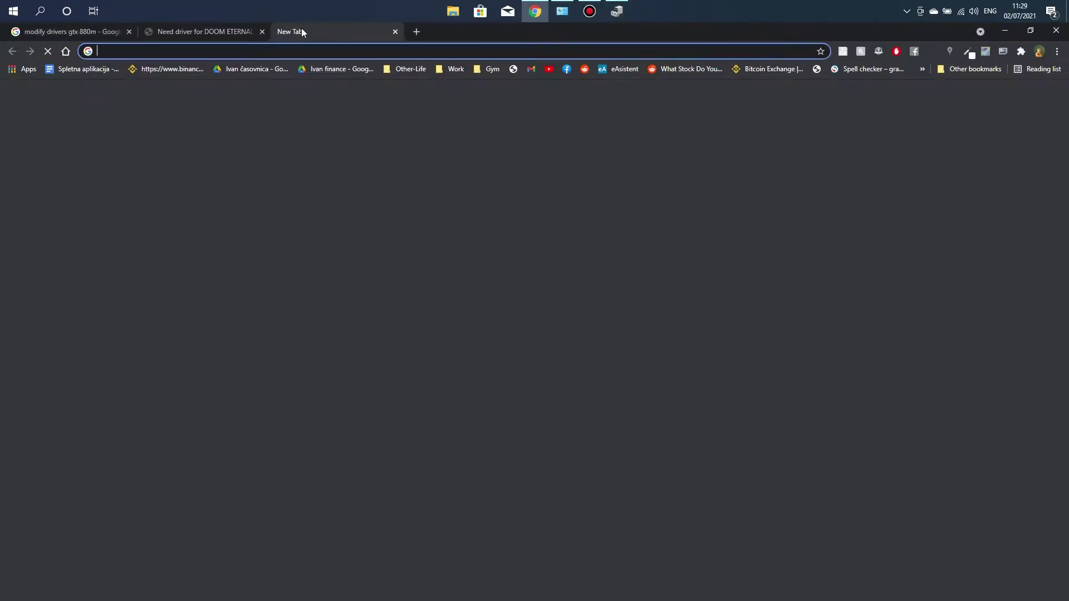
pyautogui.write('nvidia driver')
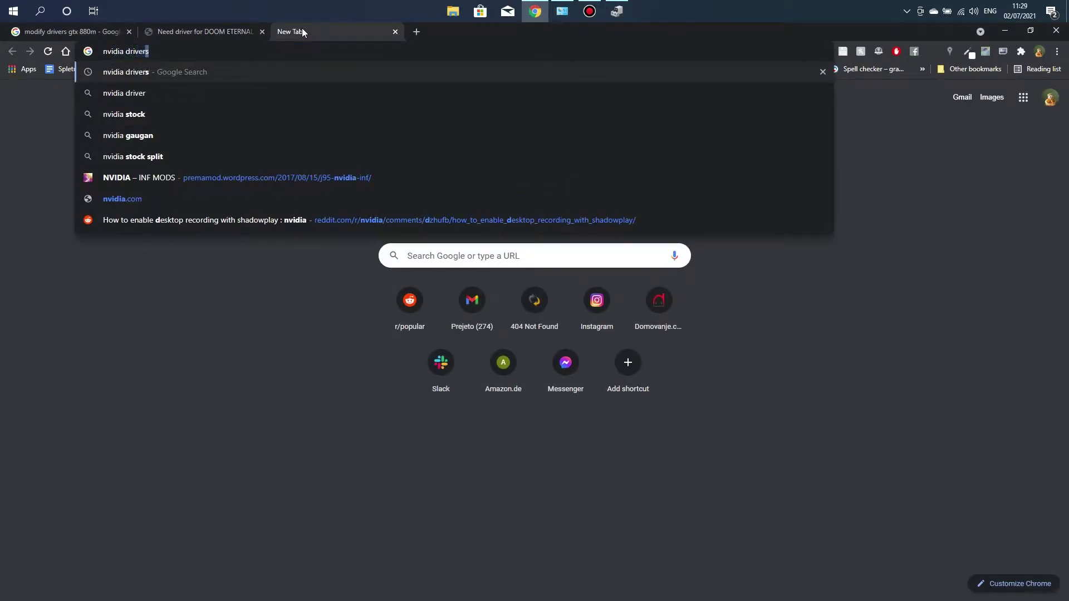
pyautogui.press('Return')
pyautogui.click(187, 198)
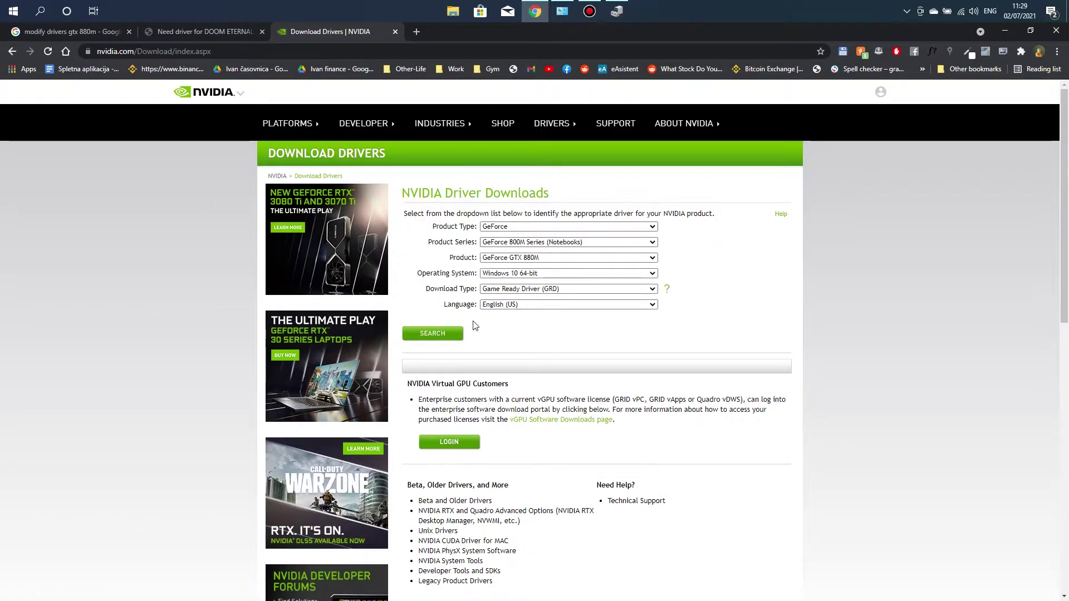
pyautogui.click(459, 333)
pyautogui.moveTo(466, 214); pyautogui.dragTo(492, 214)
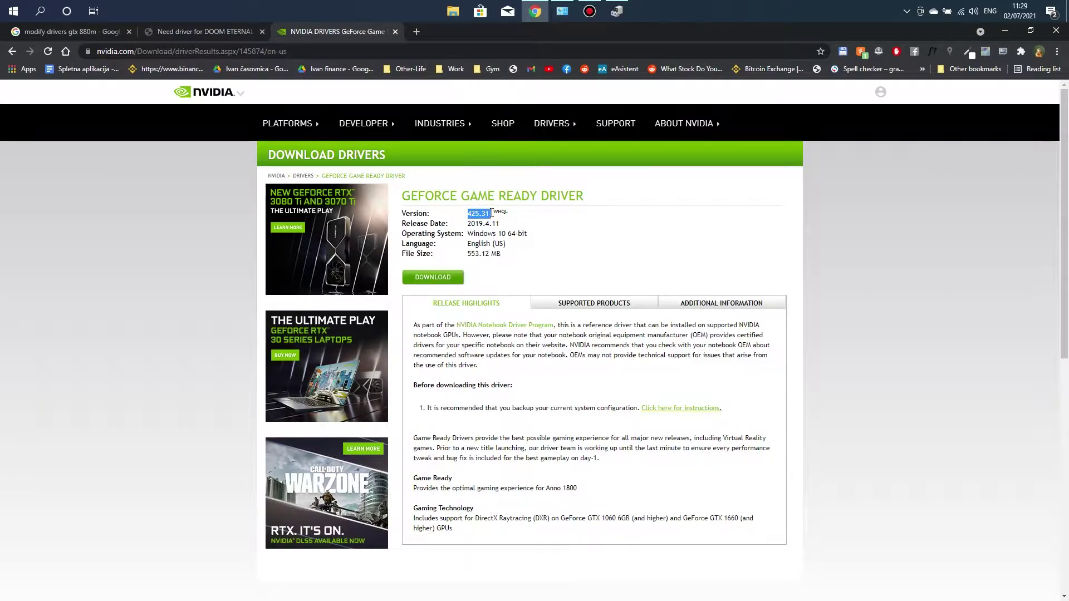
# Open NVIDIA Control Panel, accept its licence agreement, and compare the installed driver version with the version on the download page
pyautogui.click(907, 11)
pyautogui.rightClick(907, 54)
pyautogui.click(918, 60)
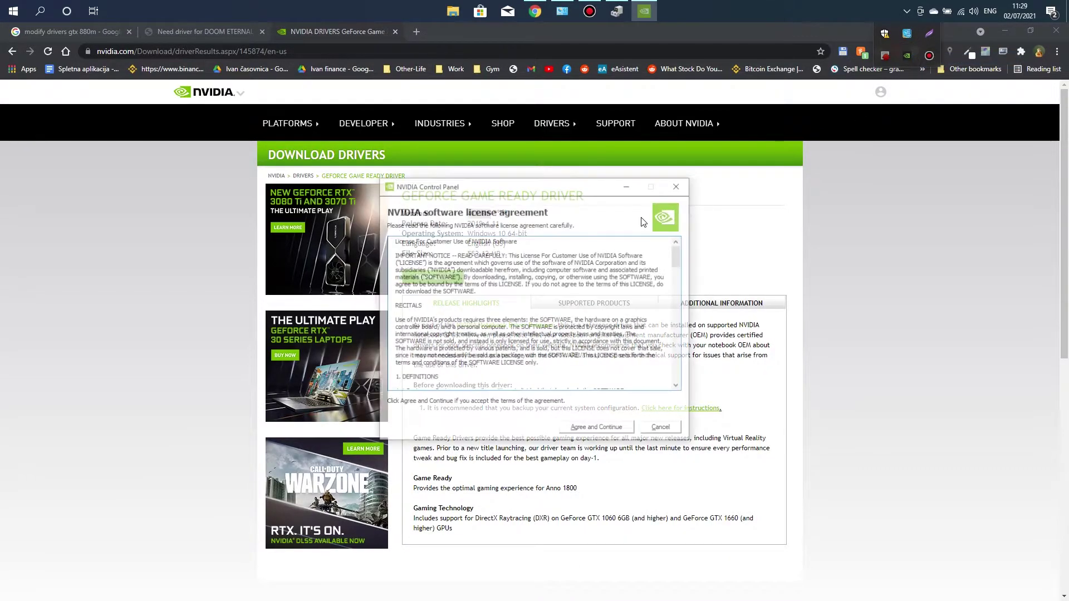
pyautogui.click(614, 429)
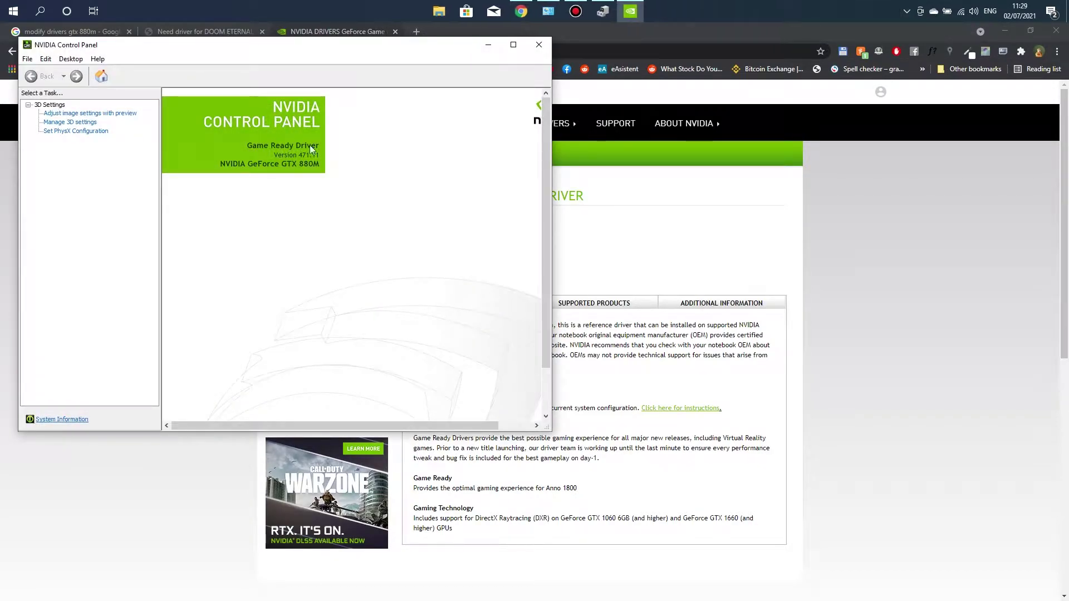
pyautogui.moveTo(327, 47); pyautogui.dragTo(512, 288)
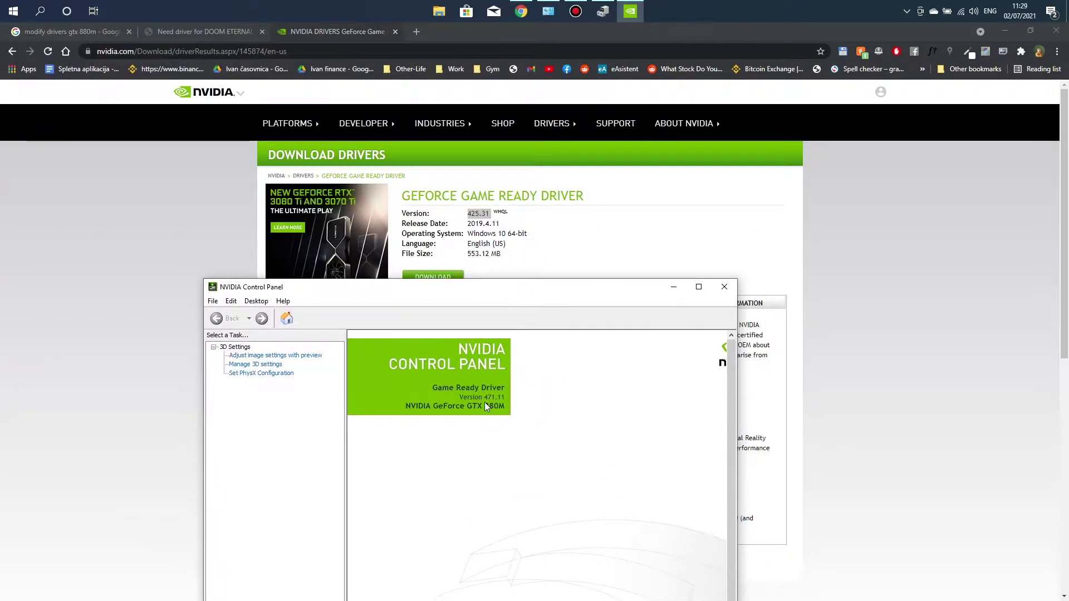
# Go back to the NVIDIA driver search in the browser and look up the GeForce GTX 860M driver's version and release date
pyautogui.click(12, 50)
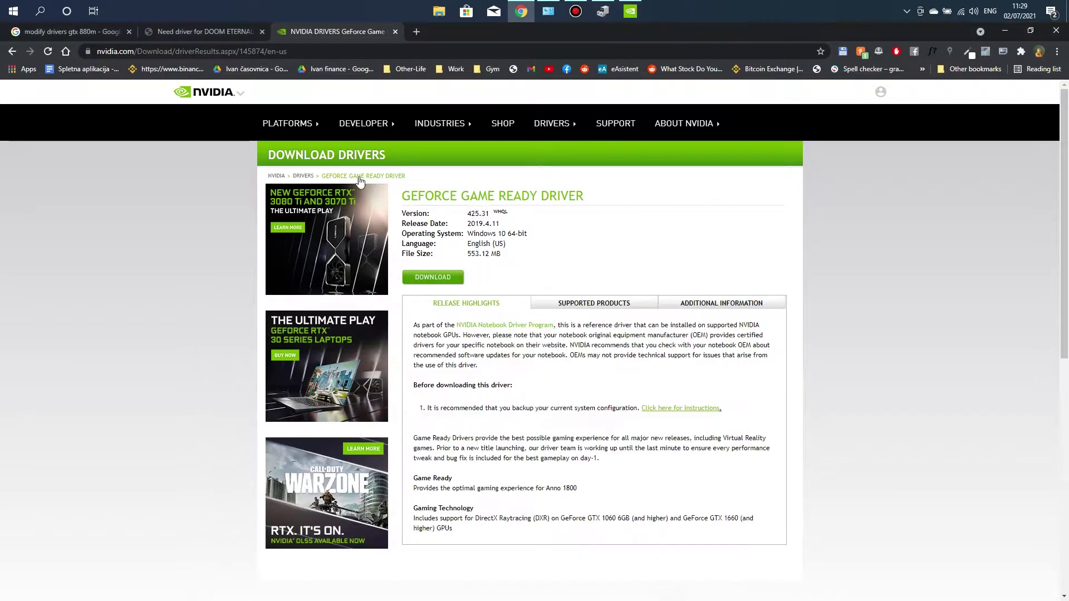
pyautogui.click(569, 257)
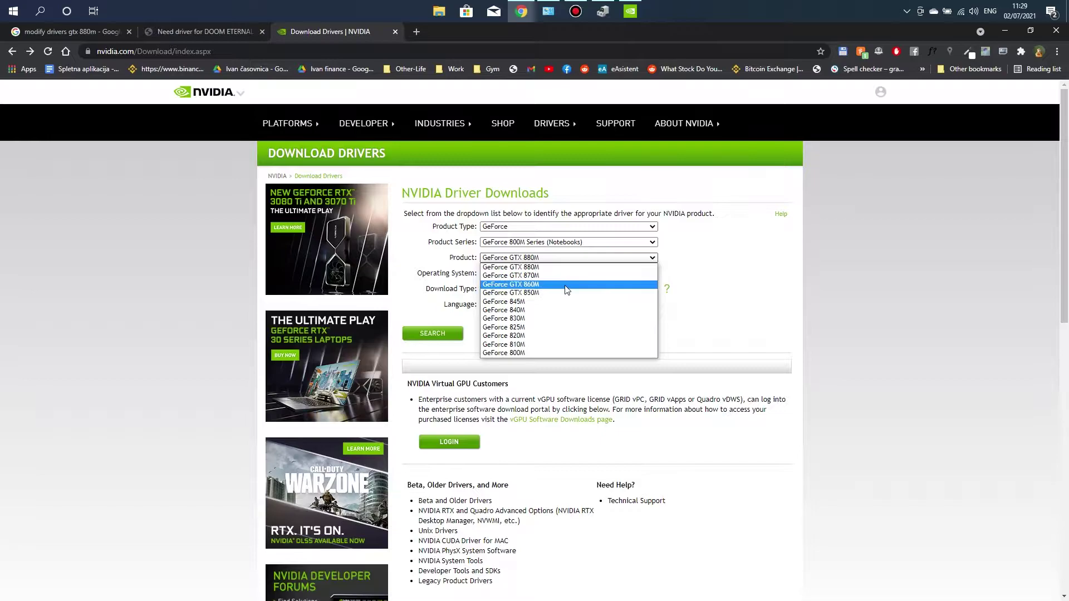
pyautogui.click(565, 284)
pyautogui.click(446, 341)
pyautogui.moveTo(467, 214); pyautogui.dragTo(489, 225)
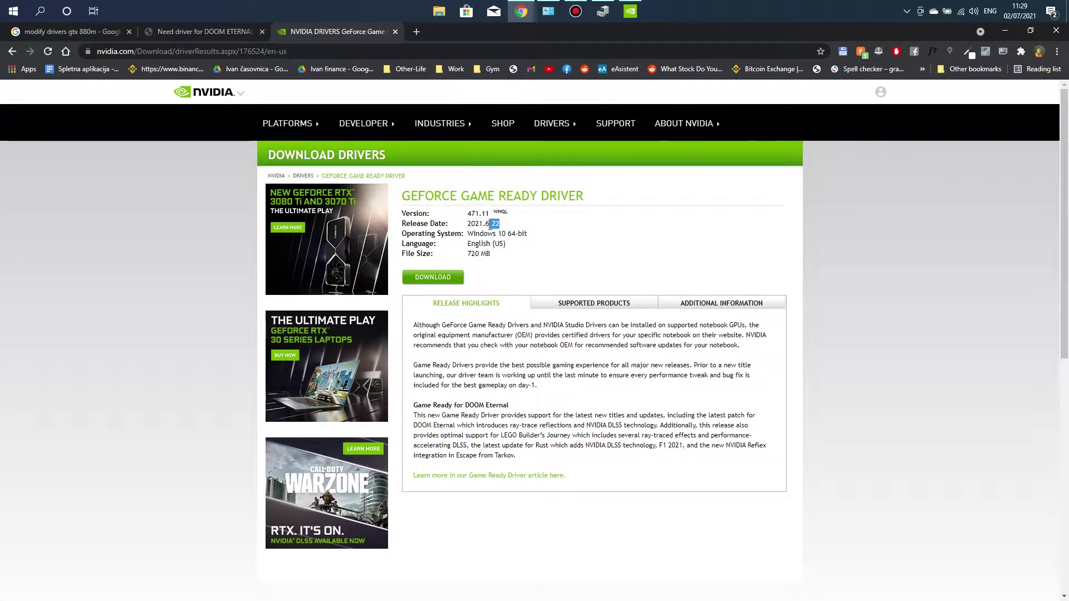
pyautogui.click(490, 225)
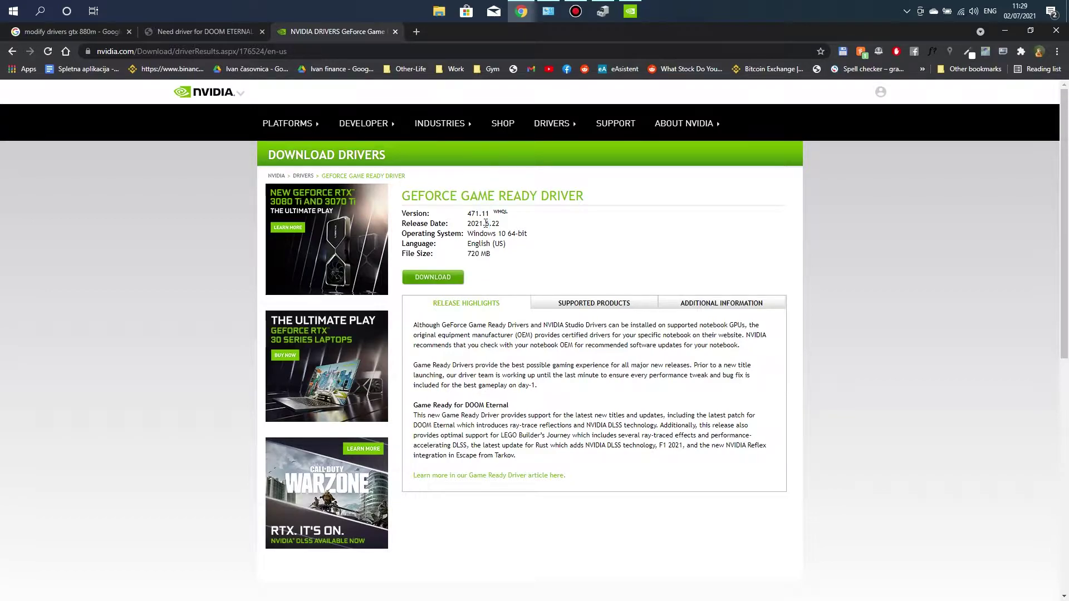
pyautogui.moveTo(490, 225); pyautogui.dragTo(491, 225)
# Check the forum instructions, search the web for notepad++, view the Notepad++ 8.1 release download page, and close it
pyautogui.click(210, 31)
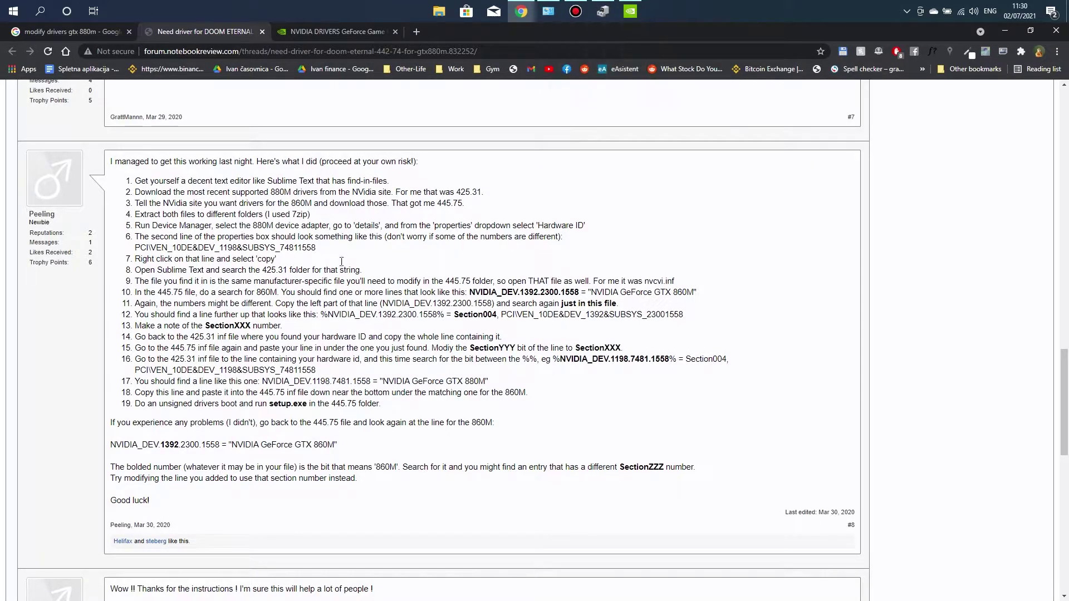
pyautogui.click(362, 32)
pyautogui.click(374, 52)
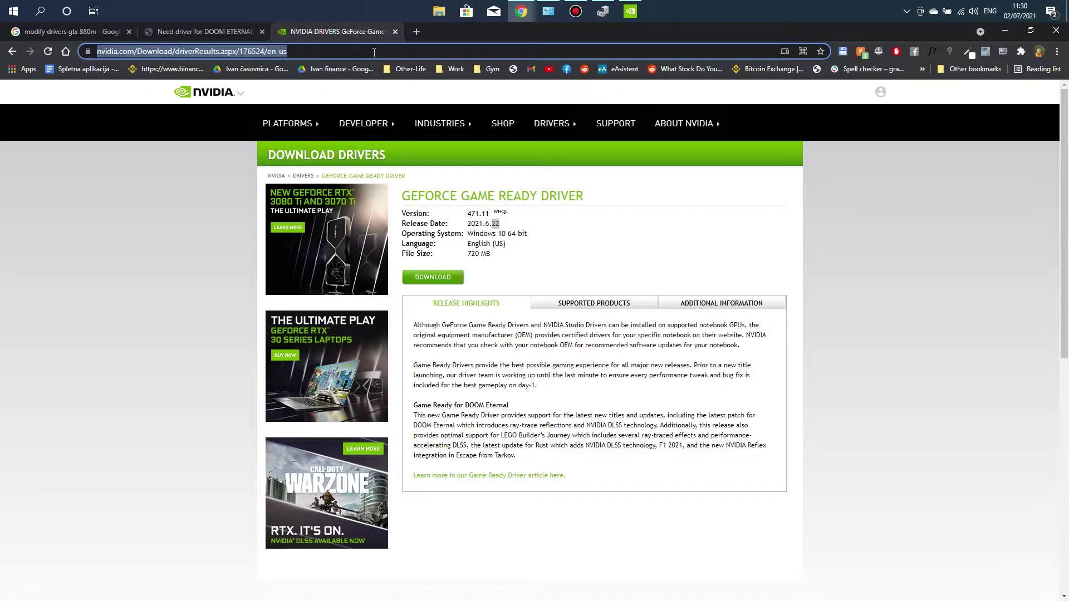
pyautogui.write('notepad++')
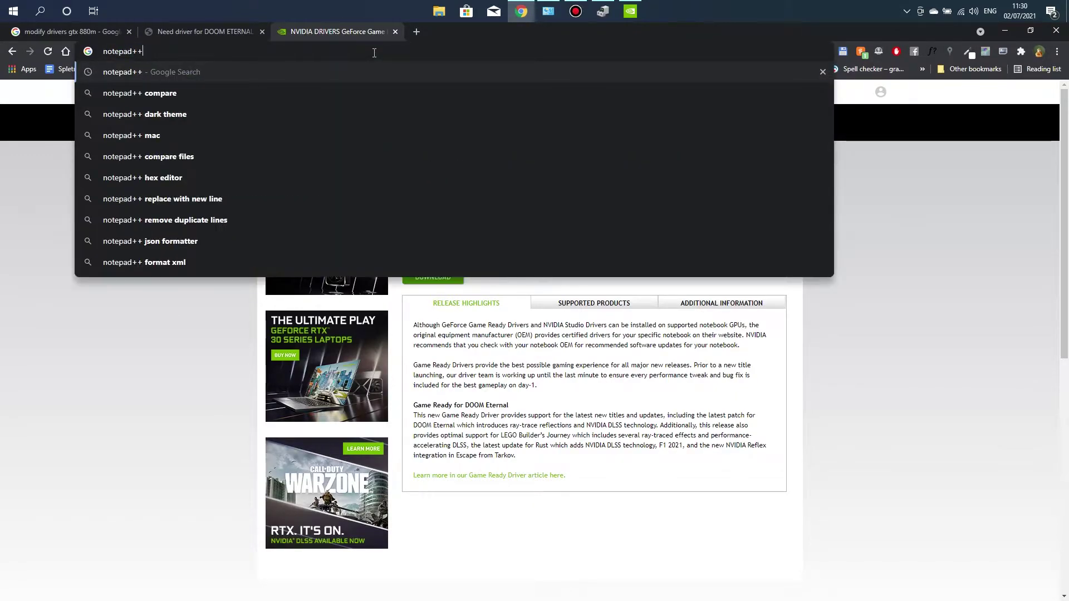
pyautogui.press('Return')
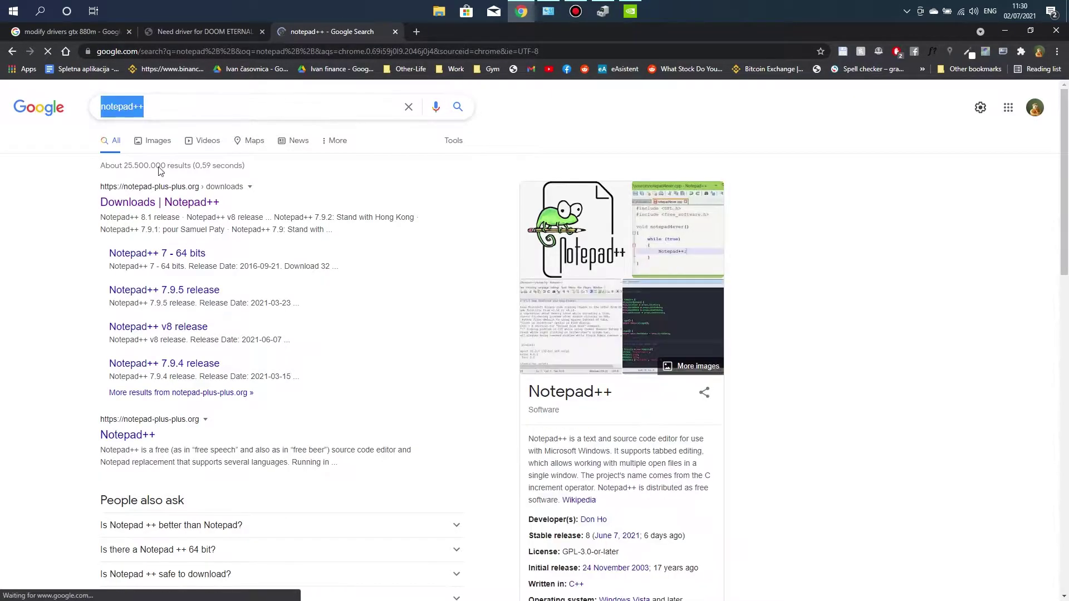
pyautogui.click(160, 202)
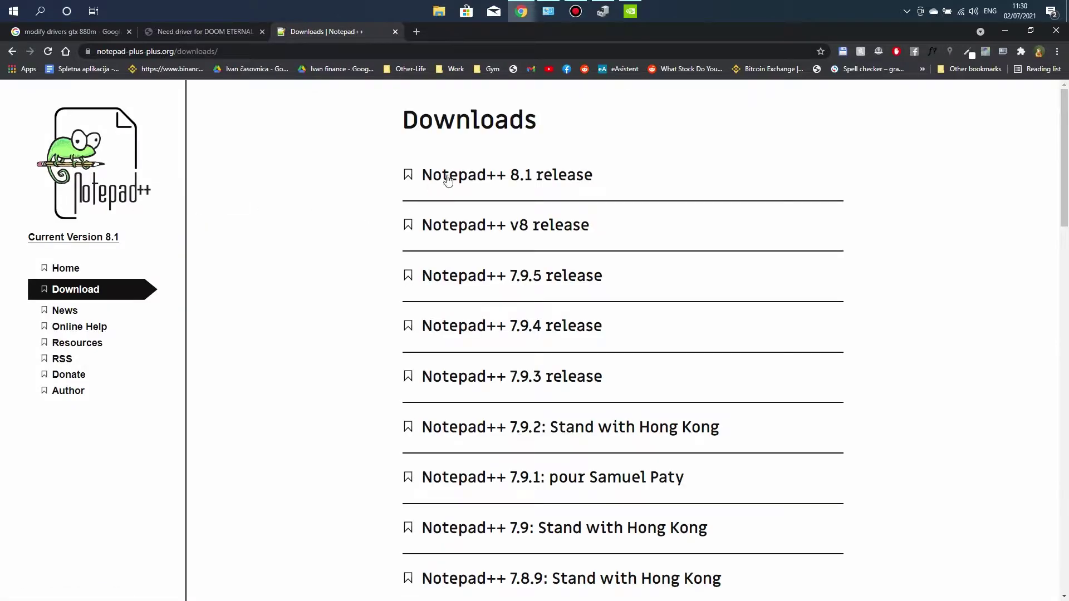
pyautogui.click(447, 177)
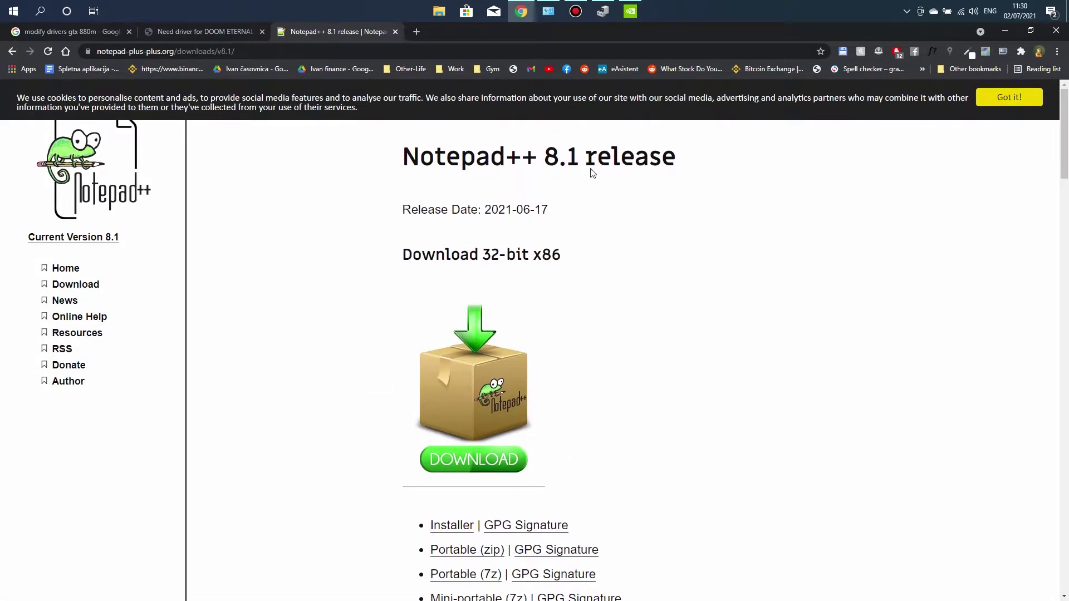
pyautogui.middleClick(301, 38)
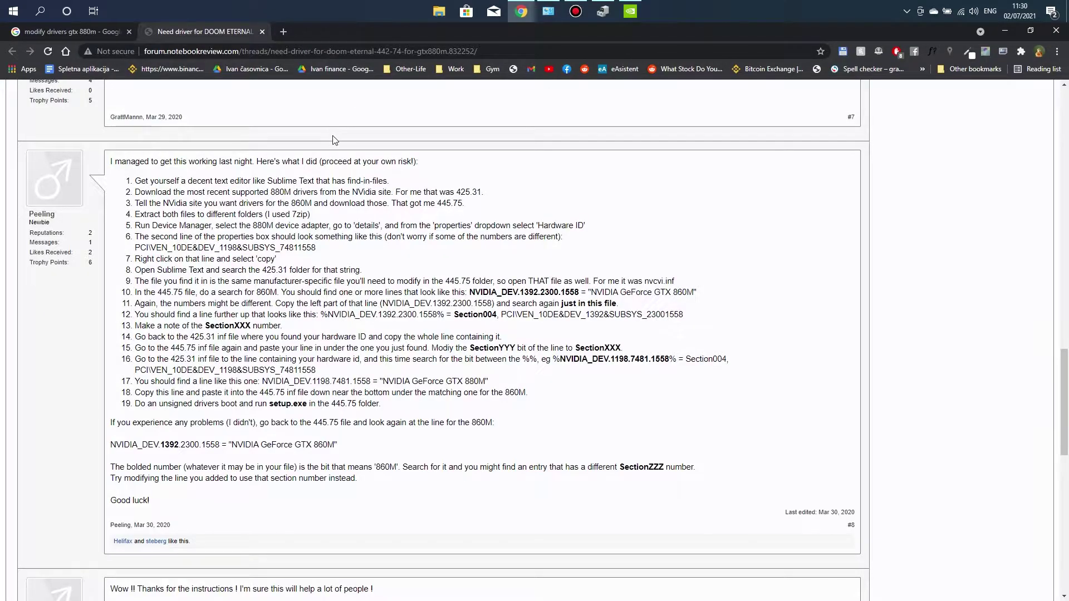
# Search for nvidia drivers in a new browser tab and check the file size of the GeForce GTX 880M driver
pyautogui.click(289, 31)
pyautogui.write('nvidia drivers')
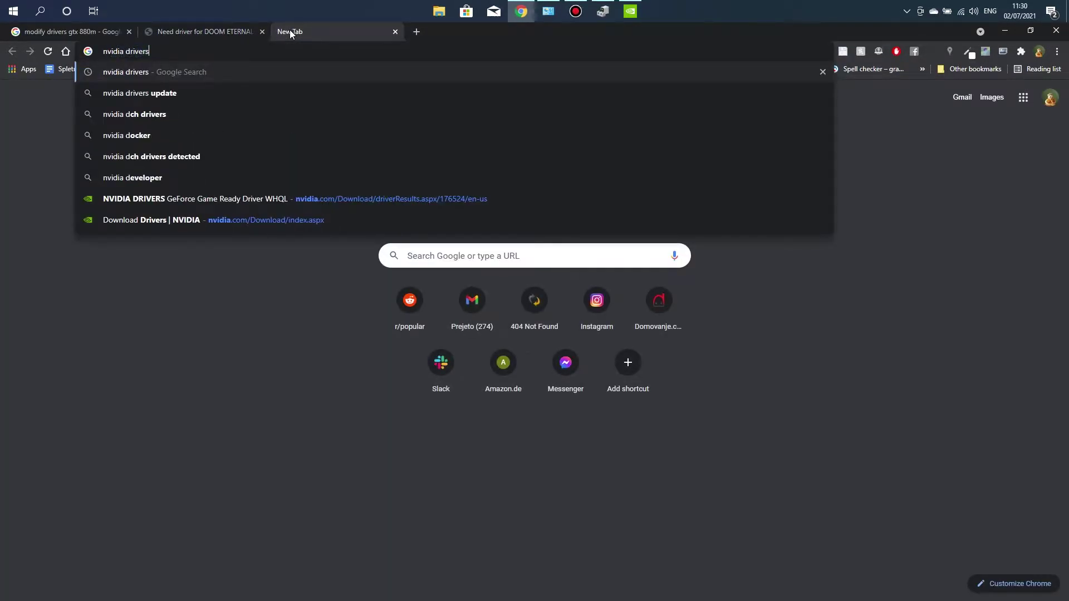
pyautogui.press('Return')
pyautogui.click(205, 201)
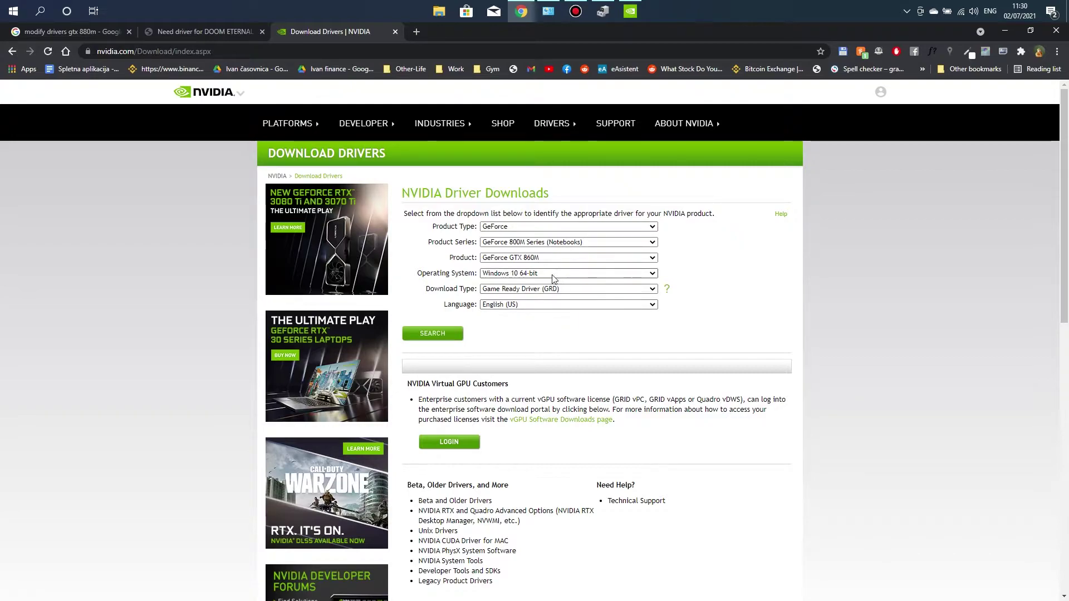
pyautogui.click(540, 258)
pyautogui.click(537, 268)
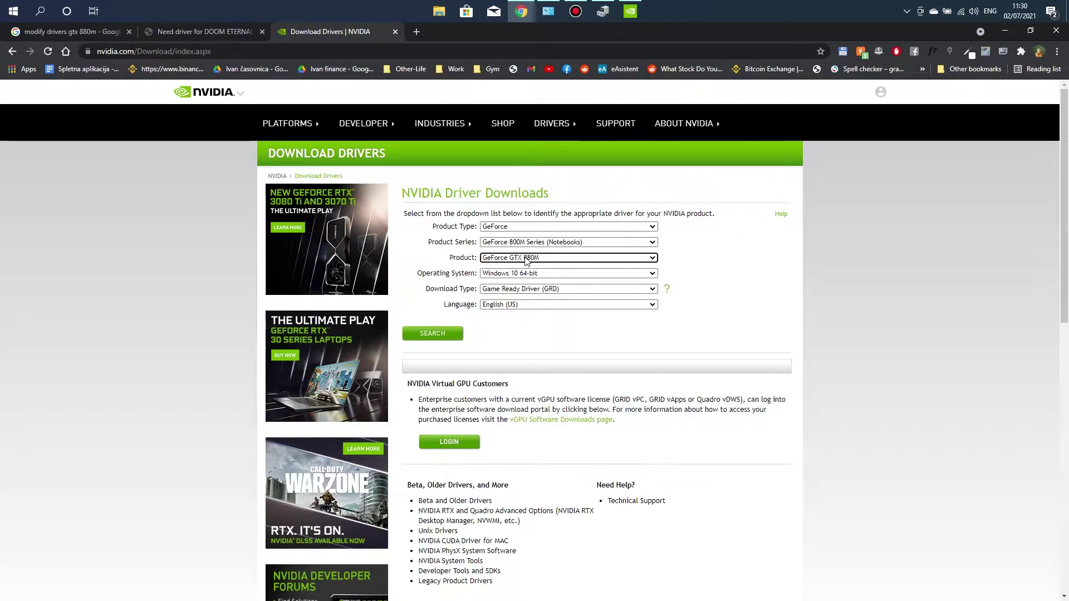
pyautogui.click(435, 333)
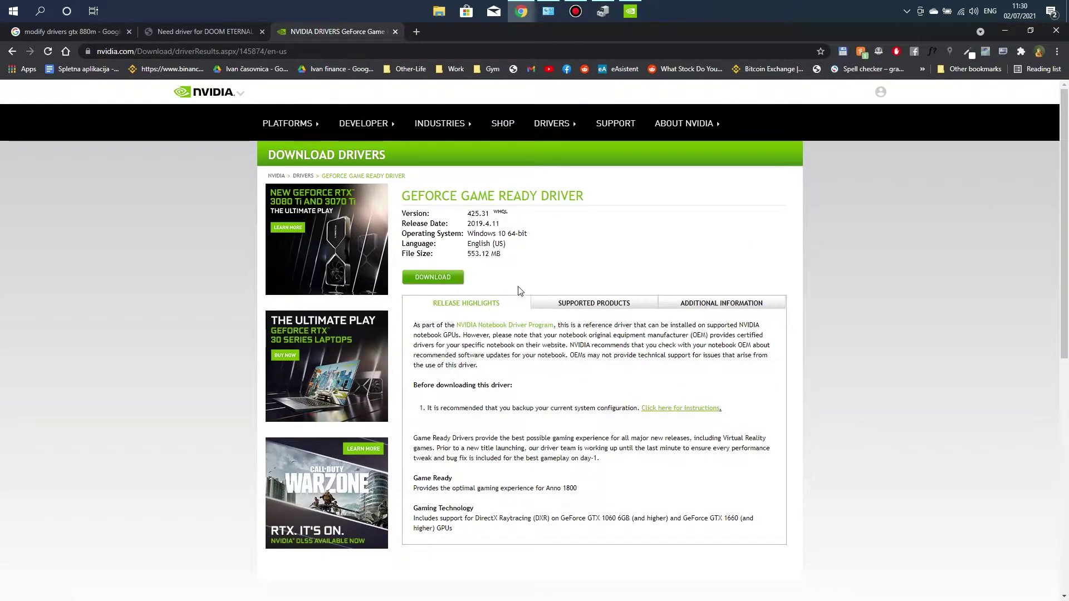
pyautogui.tripleClick(478, 254)
# Change the driver search to GeForce GTX 860M, check that driver's file size, and close the page
pyautogui.click(9, 54)
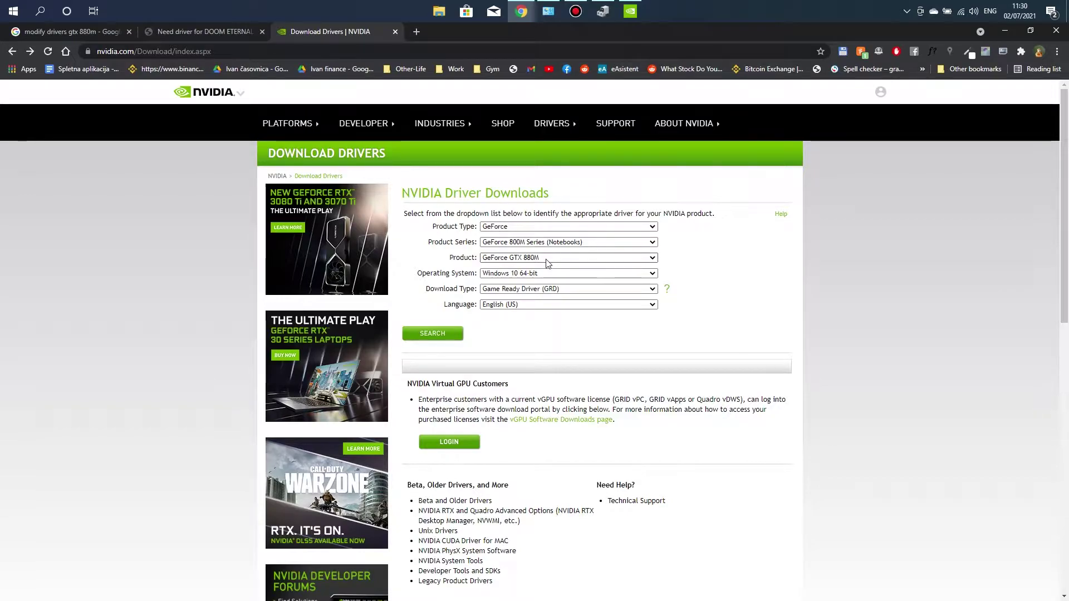
pyautogui.click(547, 260)
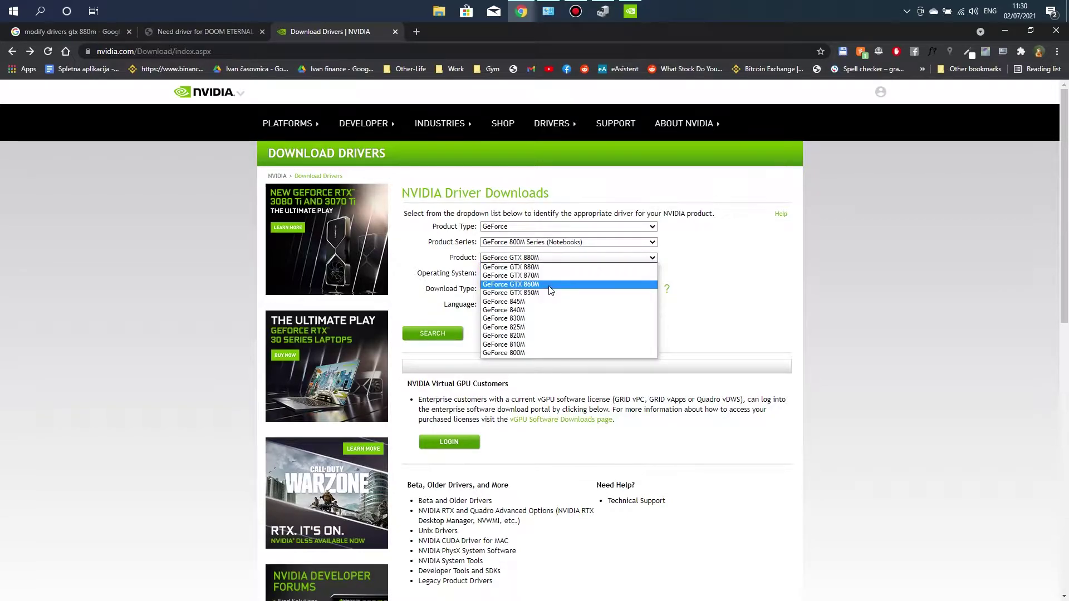
pyautogui.click(548, 285)
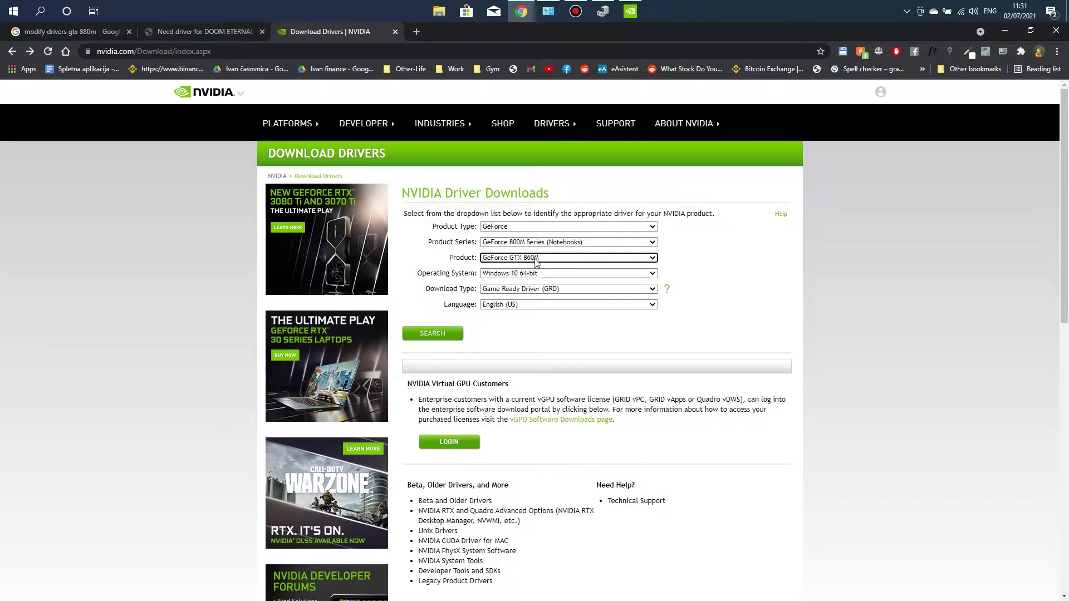
pyautogui.click(452, 334)
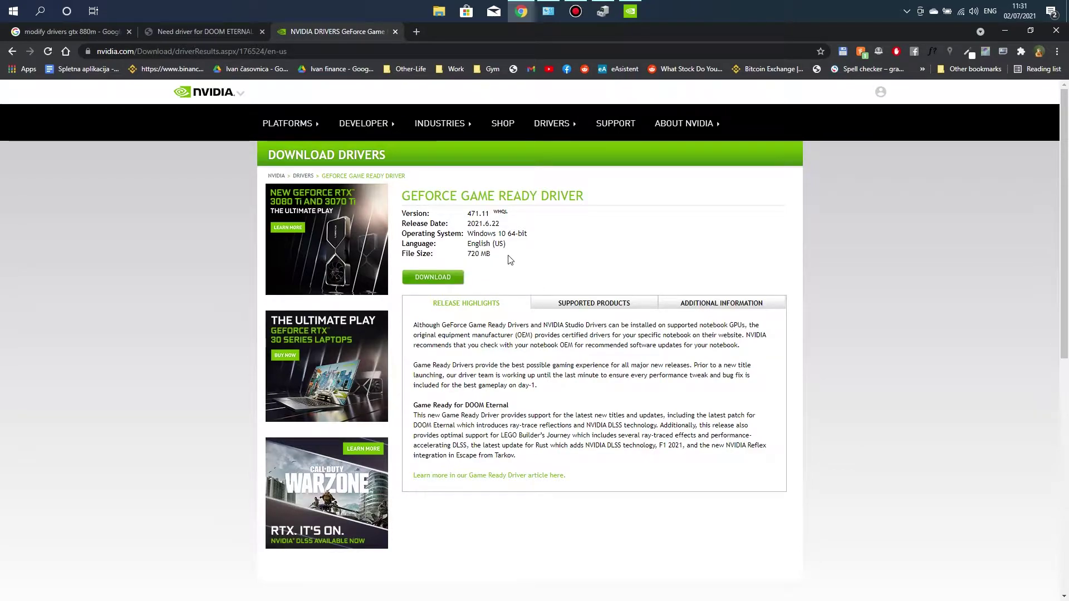
pyautogui.moveTo(507, 254); pyautogui.dragTo(466, 254)
pyautogui.middleClick(358, 30)
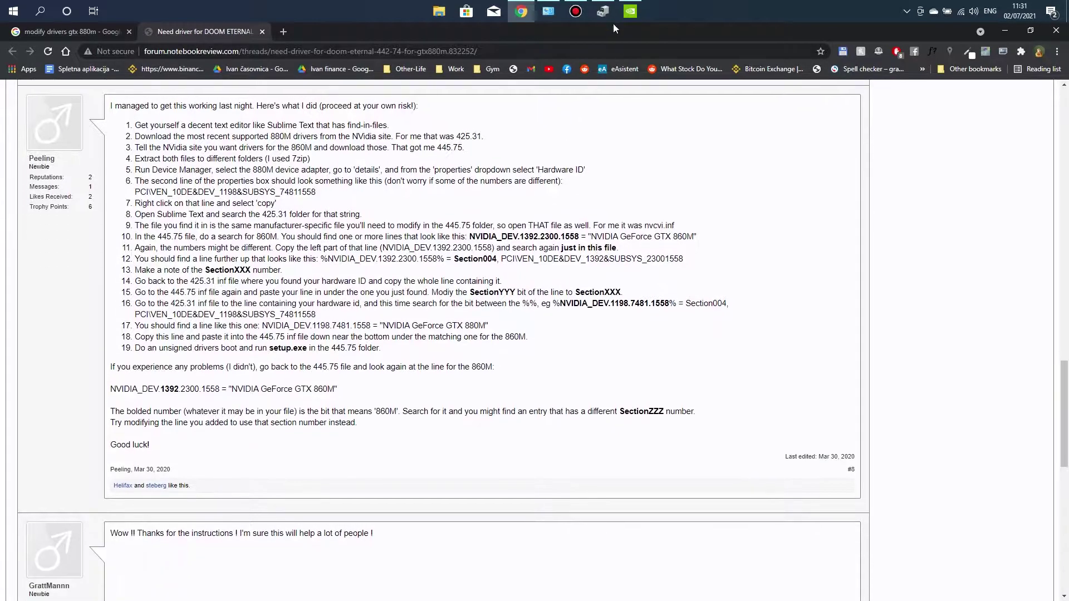
# Switch to Device Manager, move its window beside the forum post, and review the post's numbered driver modification instructions
pyautogui.click(611, 6)
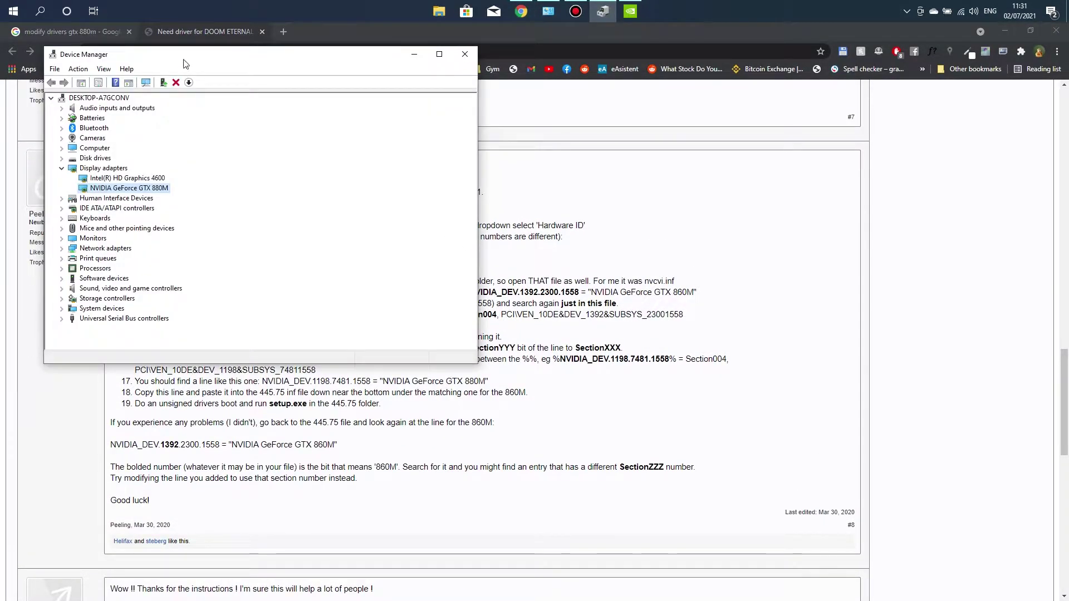
pyautogui.moveTo(182, 59); pyautogui.dragTo(927, 148)
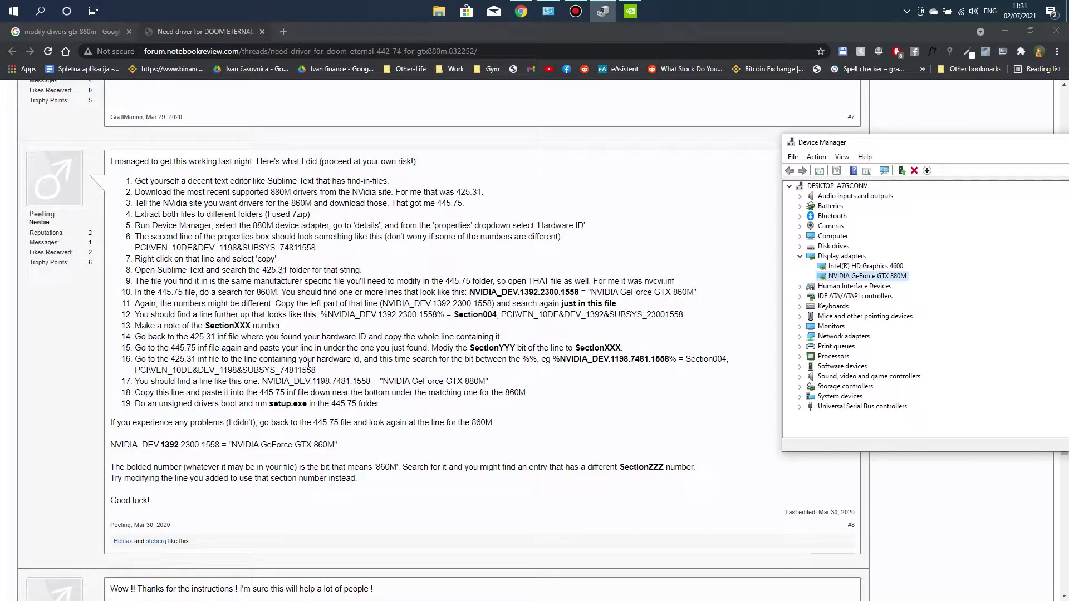
pyautogui.moveTo(135, 181)
pyautogui.mouseDown()
pyautogui.moveTo(471, 359)
pyautogui.moveTo(520, 405)
pyautogui.moveTo(364, 379)
pyautogui.moveTo(130, 163)
pyautogui.moveTo(126, 183)
pyautogui.mouseUp()
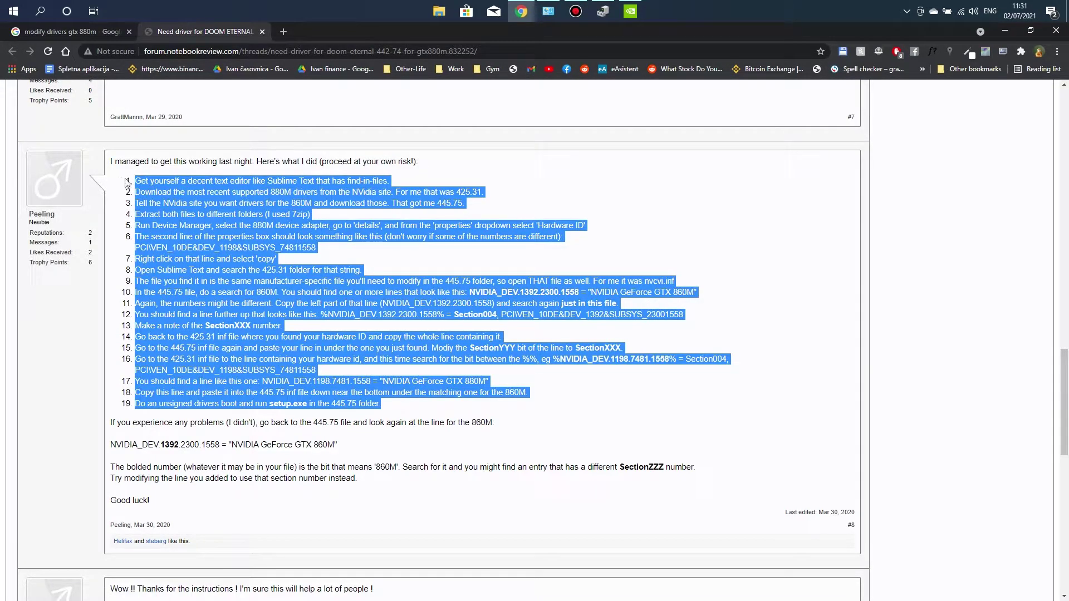
pyautogui.click(129, 186)
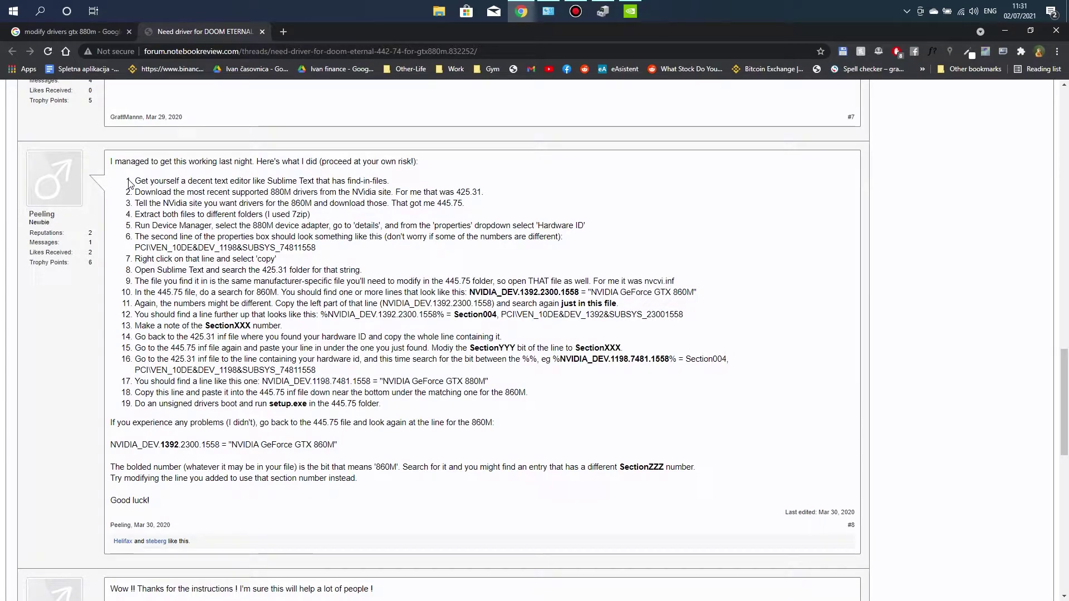
# Highlight and review the forum post's numbered driver modification instructions
pyautogui.moveTo(129, 183); pyautogui.dragTo(495, 424)
pyautogui.click(603, 11)
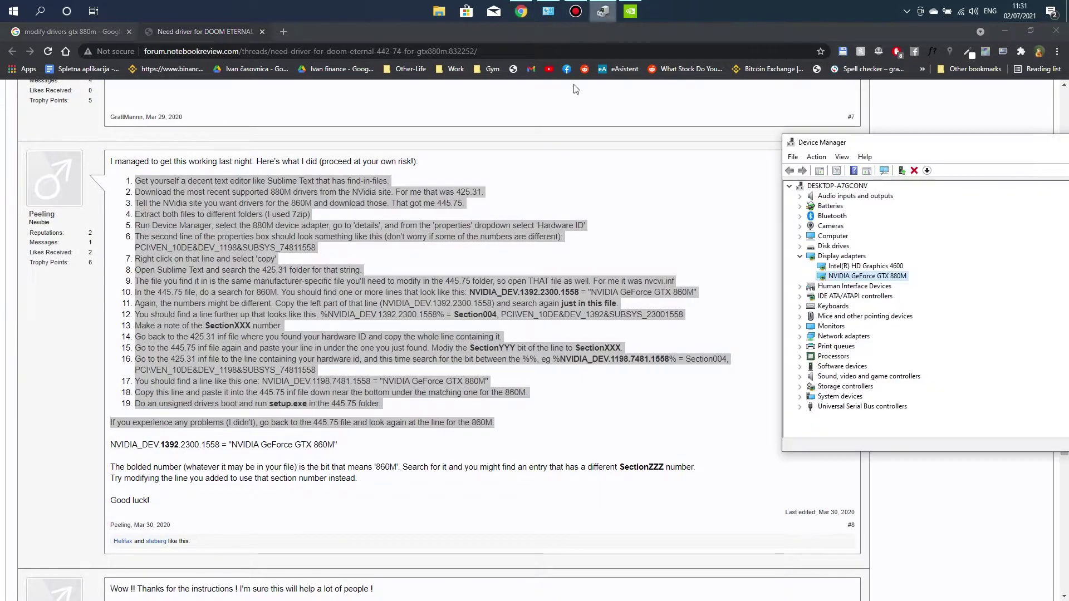
pyautogui.click(466, 334)
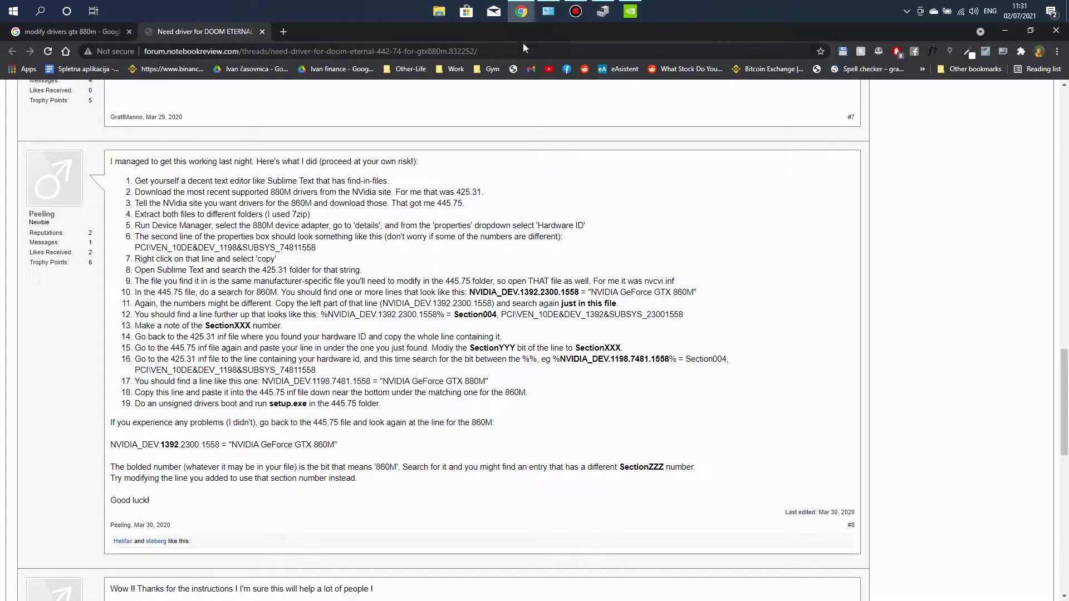
# Switch to Device Manager, move its window over the forum post, and look up device in the Windows search
pyautogui.click(606, 18)
pyautogui.moveTo(848, 147); pyautogui.dragTo(579, 142)
pyautogui.press('super')
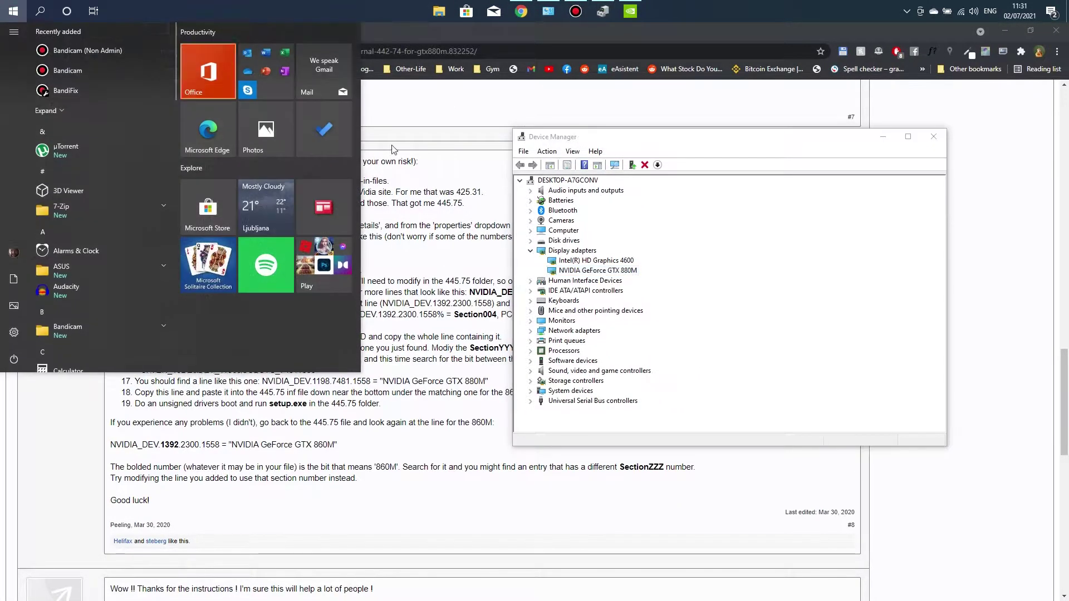
pyautogui.write('device')
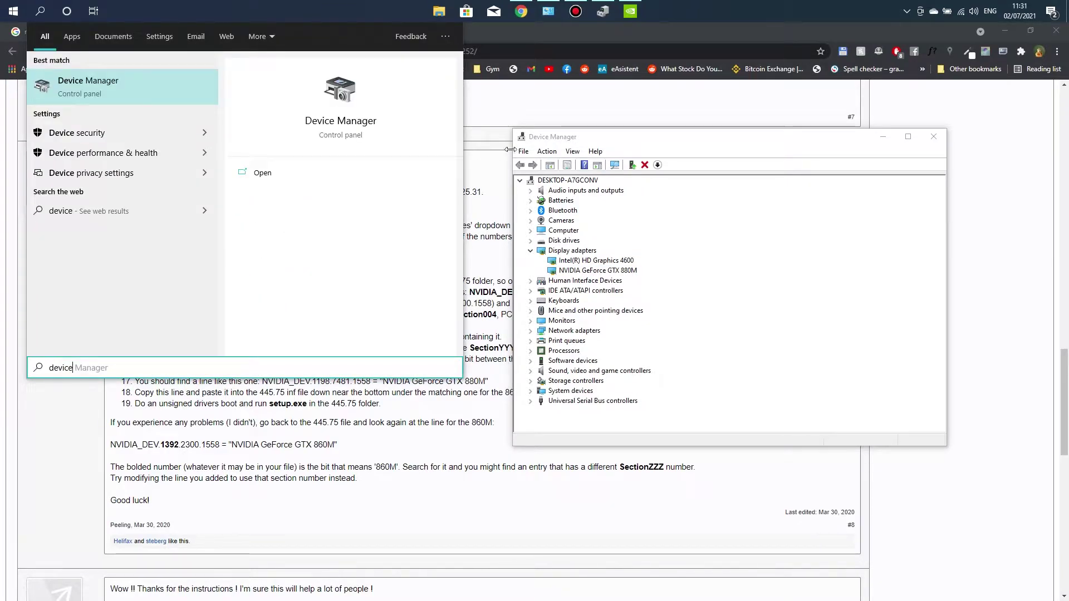
pyautogui.click(565, 252)
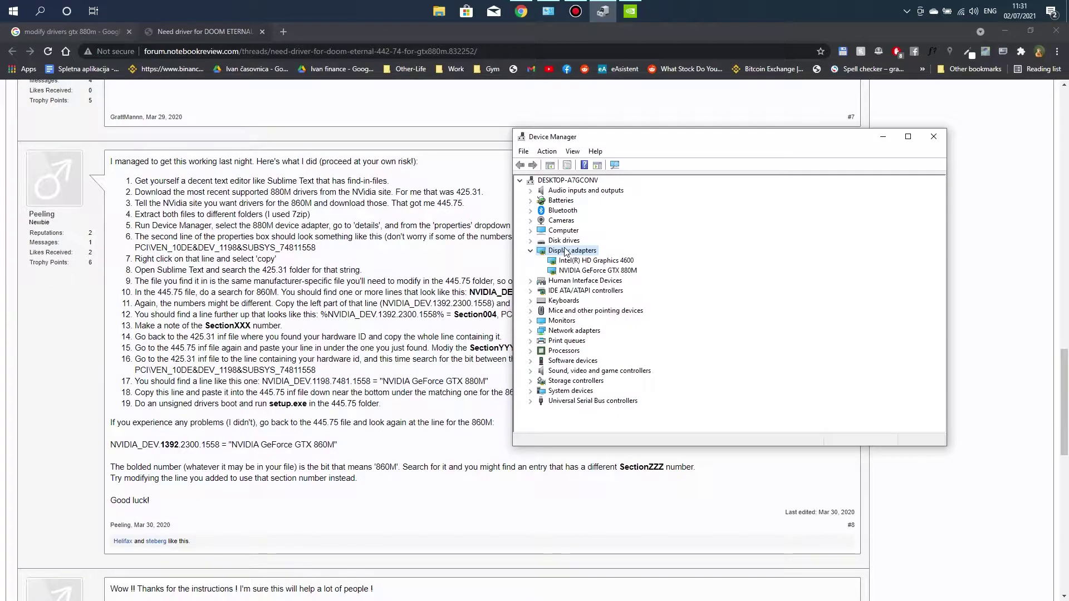
# Open the NVIDIA GeForce GTX 880M adapter's properties, show its Hardware Ids details, and move the dialog clear of the forum post
pyautogui.click(582, 272)
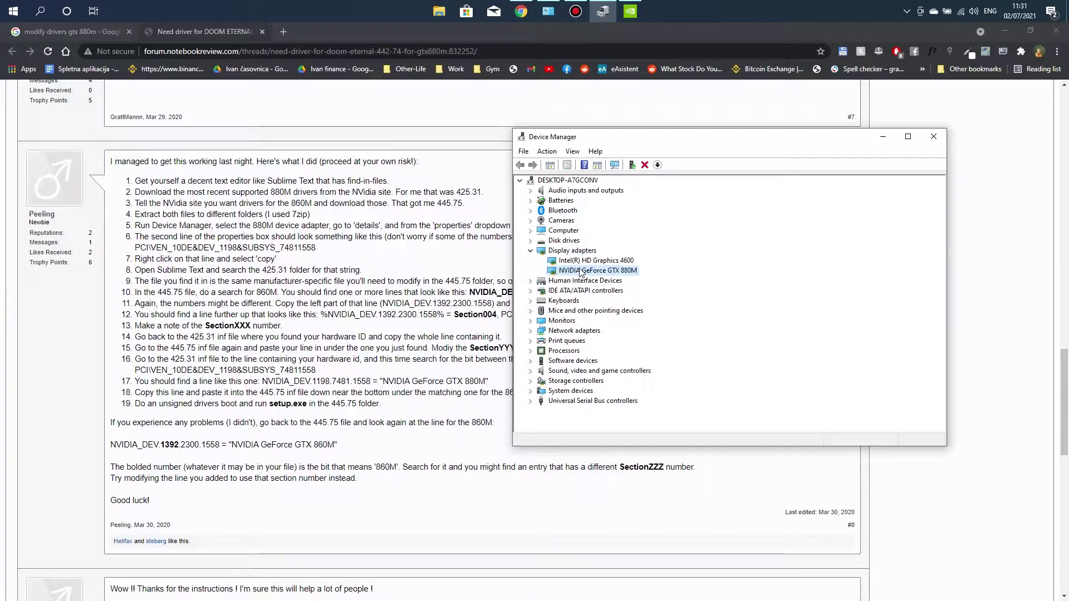
pyautogui.rightClick(581, 273)
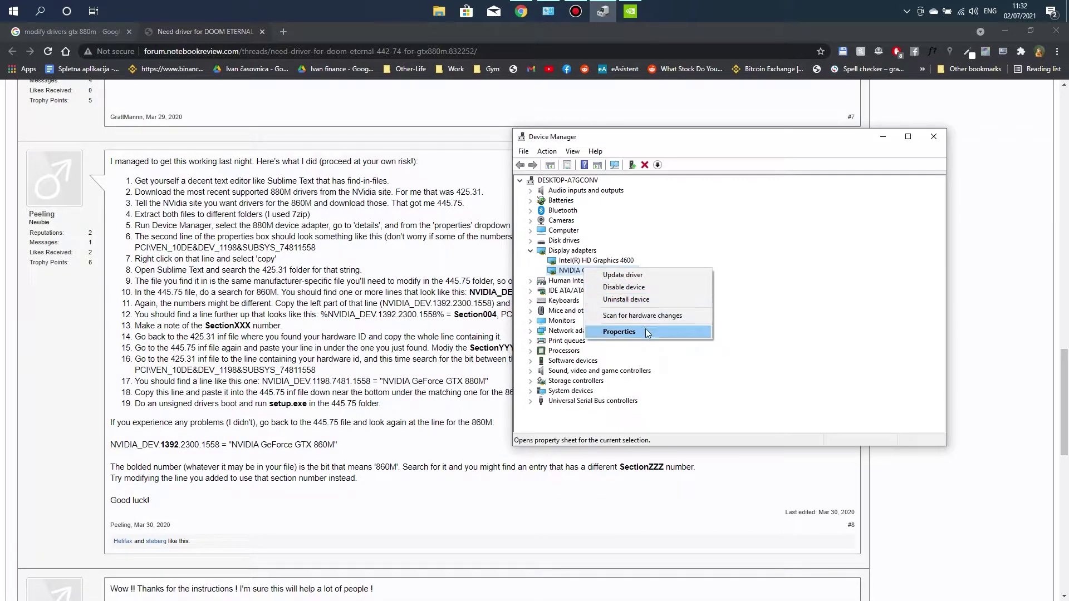
pyautogui.click(650, 332)
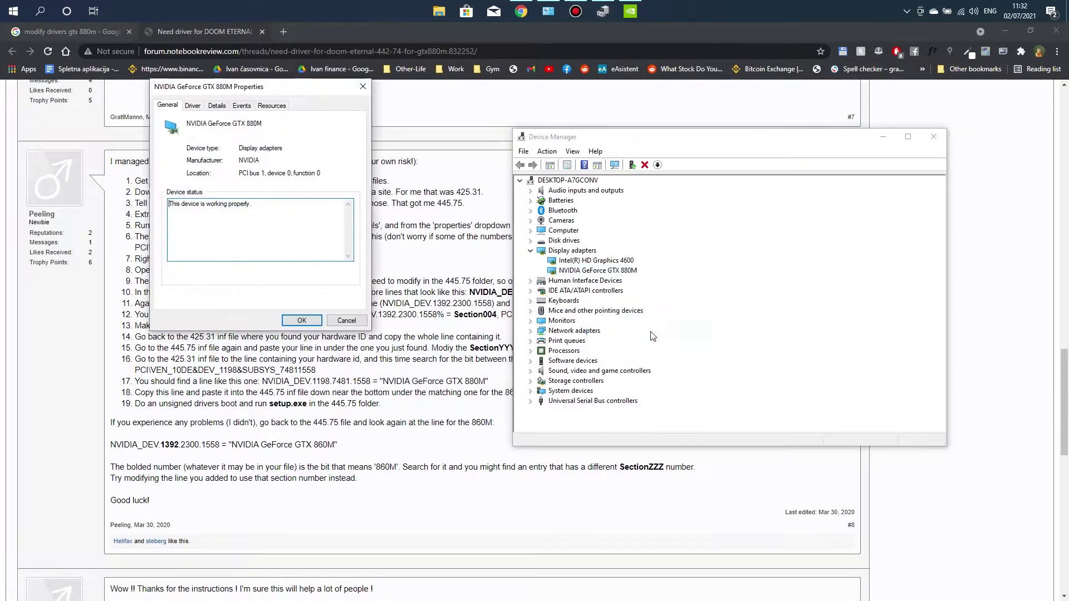
pyautogui.click(216, 106)
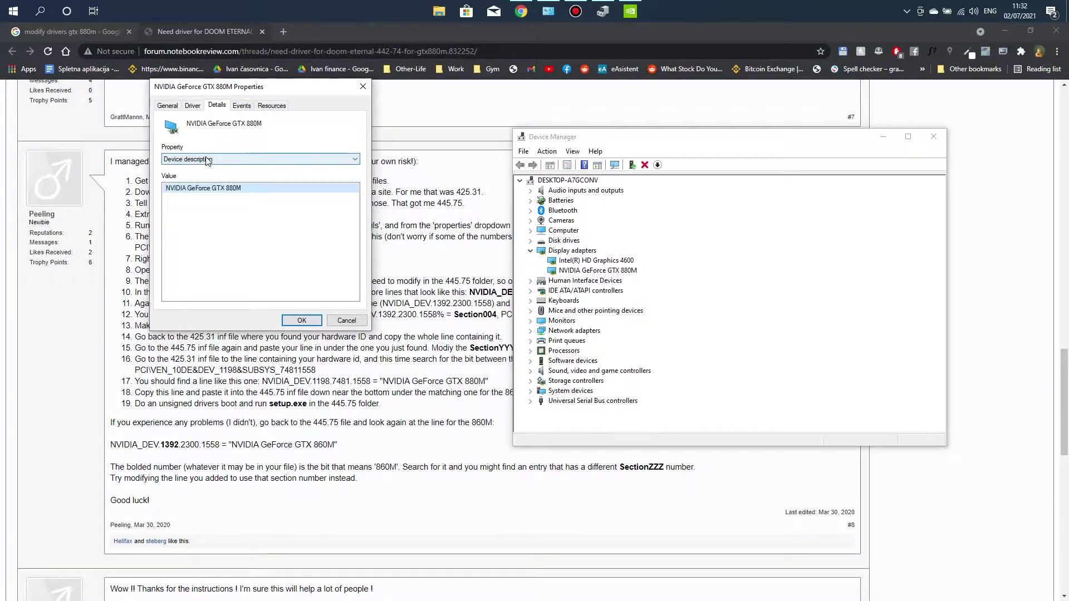
pyautogui.click(176, 160)
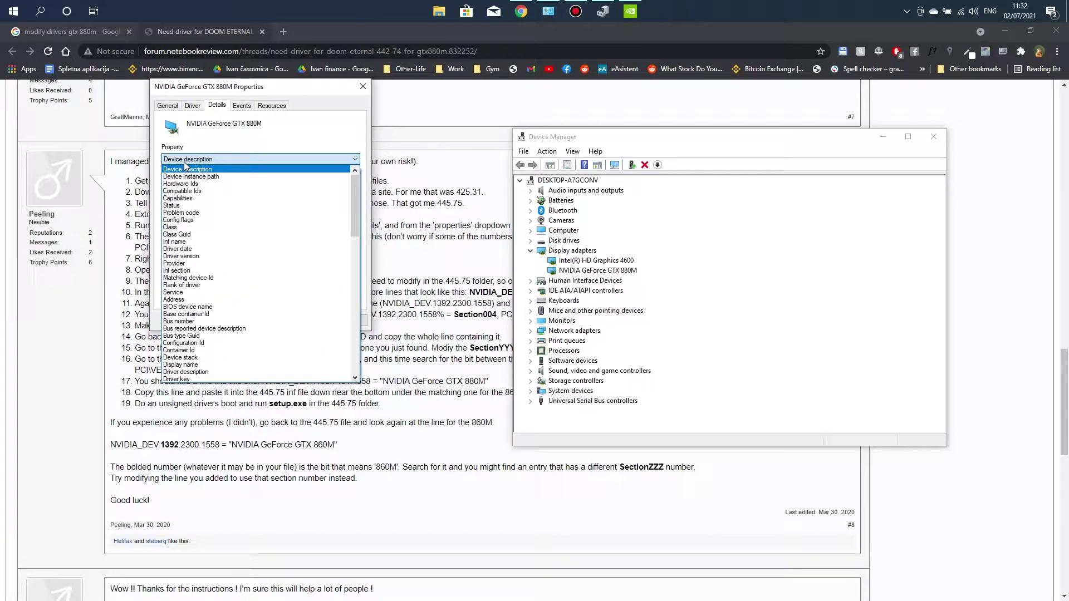
pyautogui.click(196, 190)
pyautogui.moveTo(232, 87); pyautogui.dragTo(621, 162)
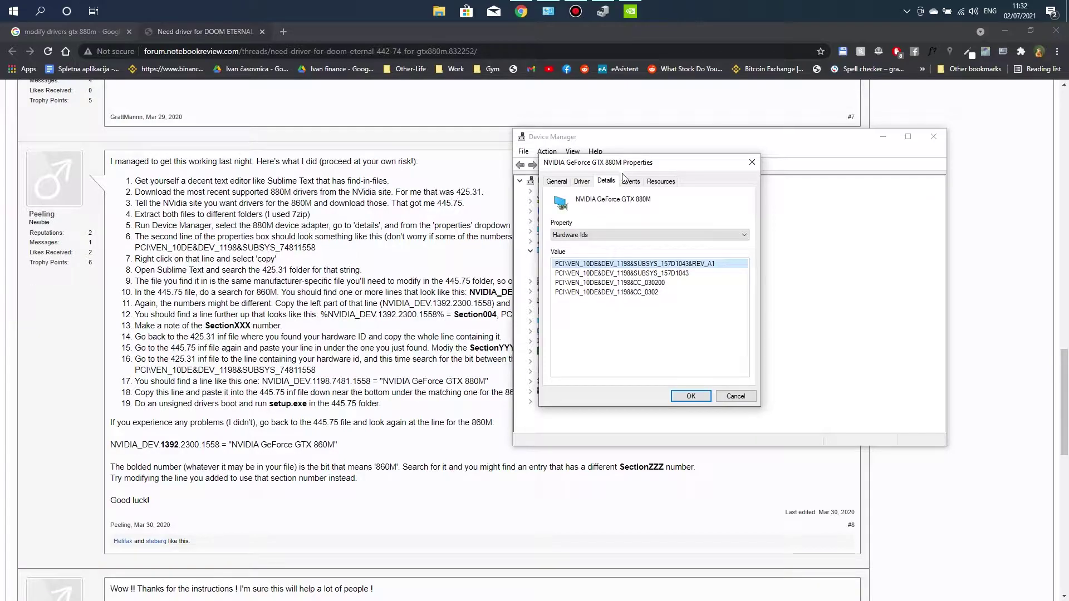
# Copy the second hardware ID of the GTX 880M, PCI\VEN_10DE&DEV_1198&SUBSYS_157D1043
pyautogui.click(635, 292)
pyautogui.click(639, 273)
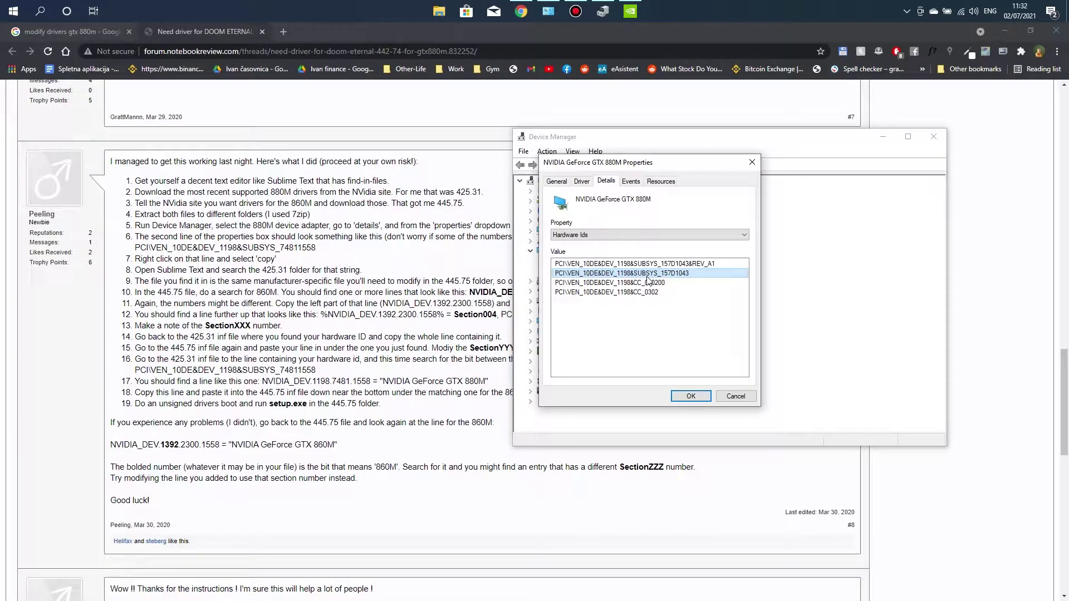
pyautogui.rightClick(697, 276)
pyautogui.click(700, 280)
# Paste the hardware ID into a new Notepad document, label it "original gpu 880m", and close the adapter's properties
pyautogui.press('super')
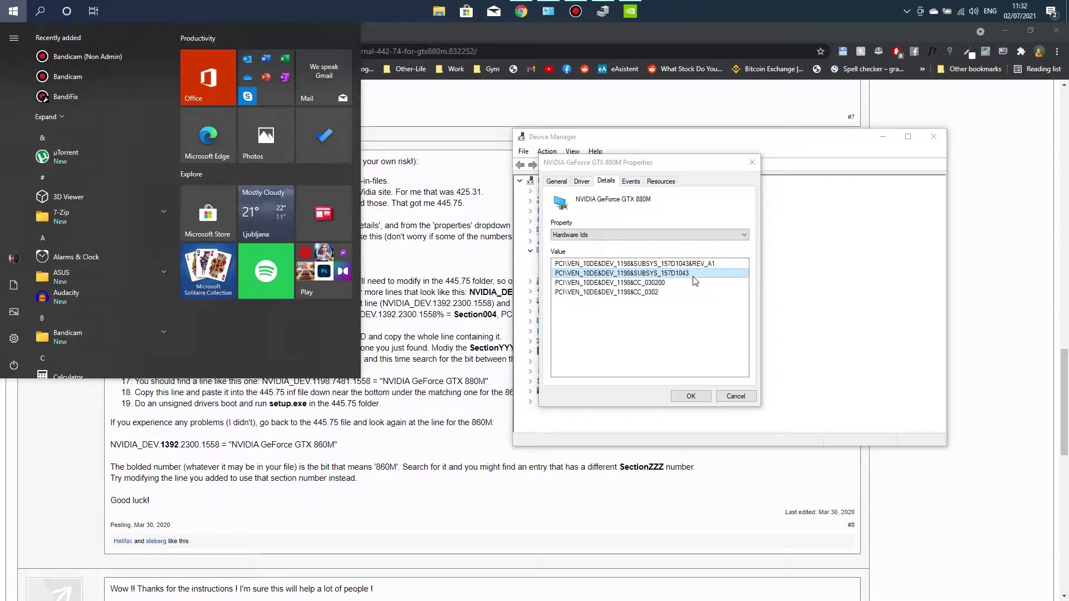
pyautogui.write('note')
pyautogui.press('Return')
pyautogui.hotkey('ctrl', 'v')
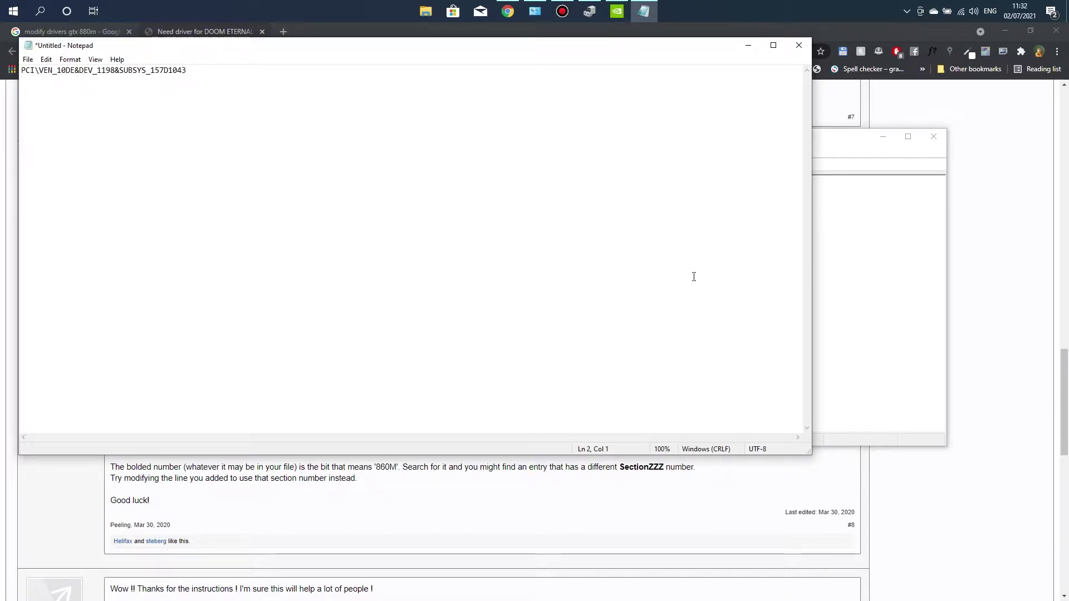
pyautogui.write('original gpu 880m')
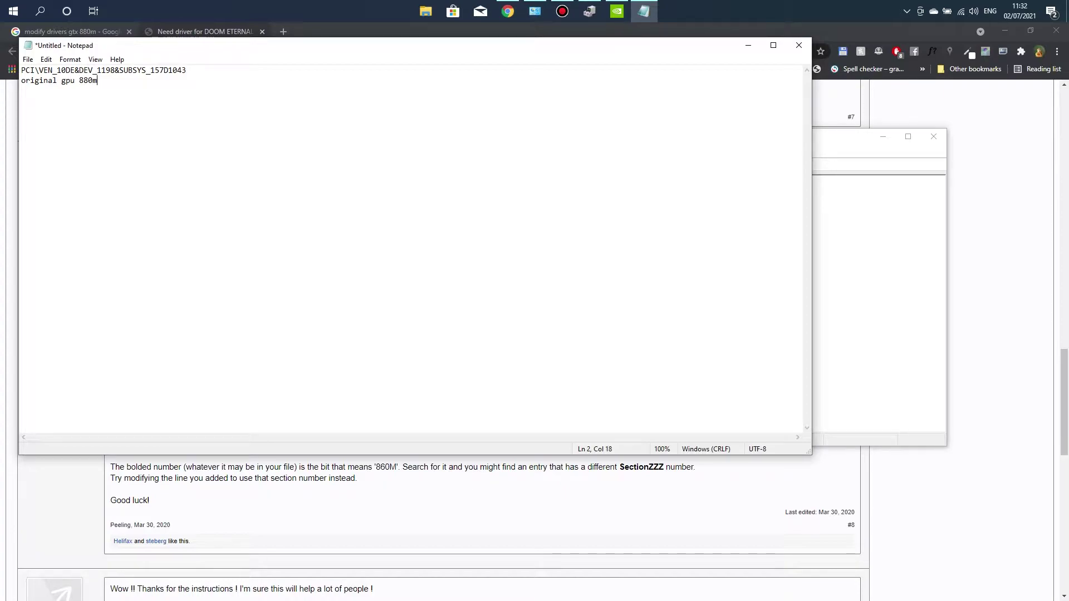
pyautogui.moveTo(71, 45); pyautogui.dragTo(813, 287)
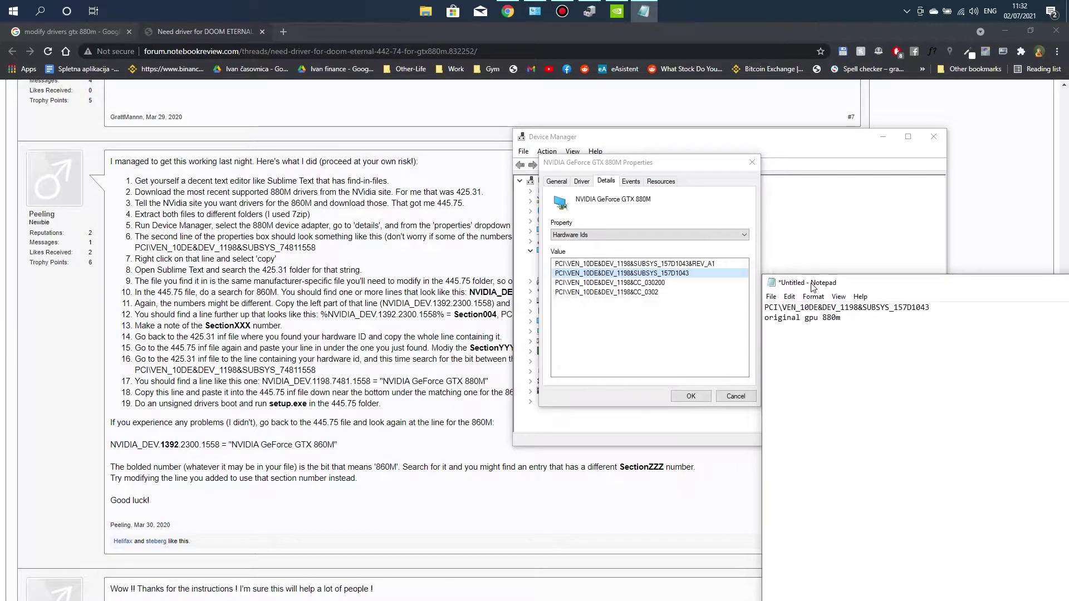
pyautogui.click(750, 164)
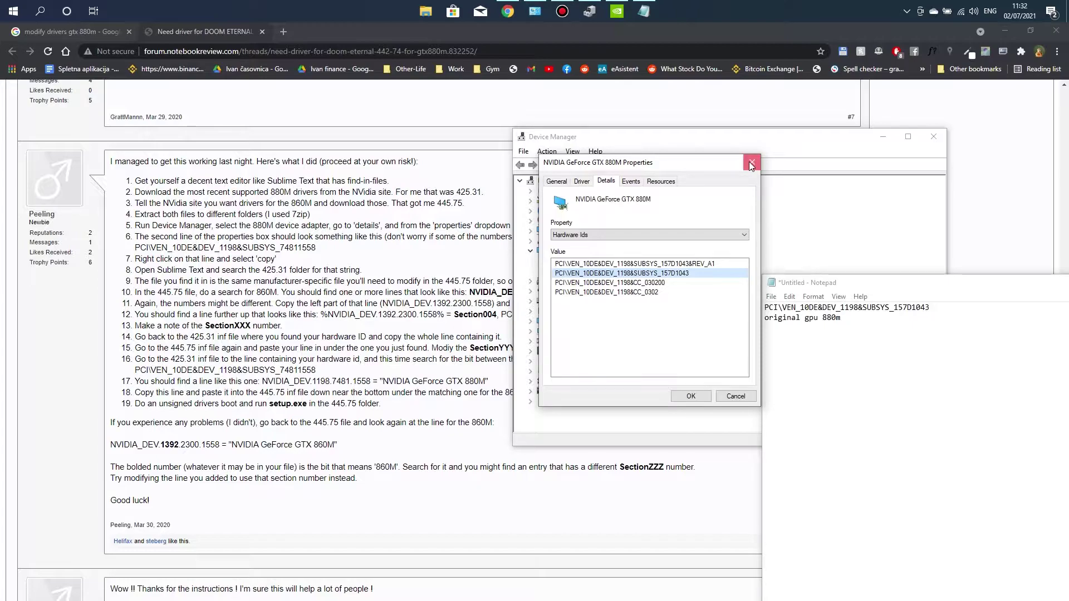
pyautogui.click(750, 162)
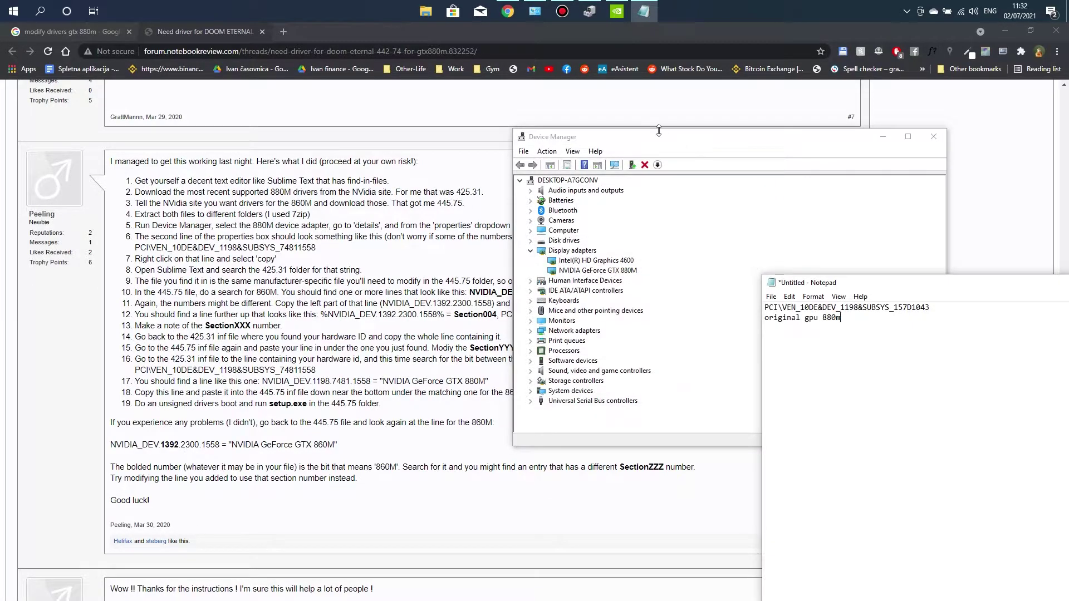
# In File Explorer's Downloads folder, delete the previously extracted 425.31 and 471.11 notebook driver folders
pyautogui.click(433, 9)
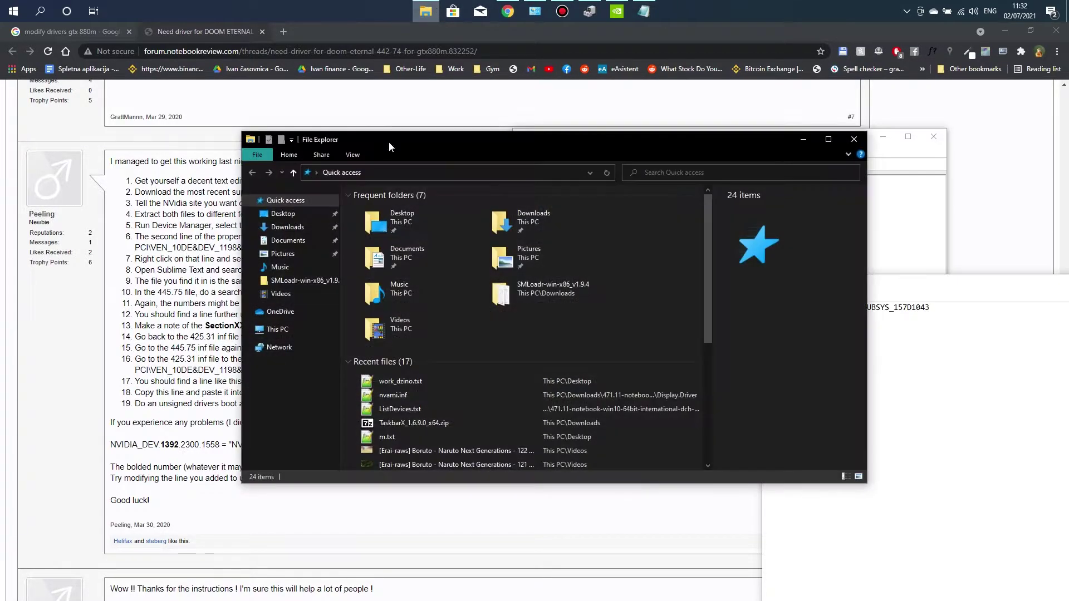
pyautogui.click(332, 229)
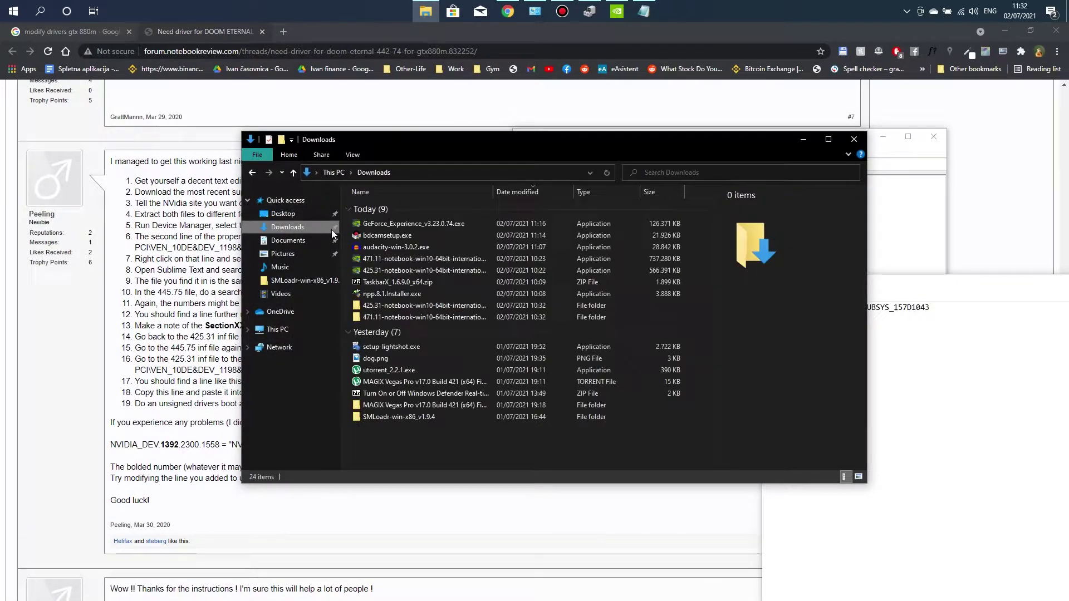
pyautogui.click(379, 314)
pyautogui.keyDown('shift'); pyautogui.click(383, 307); pyautogui.keyUp('shift')
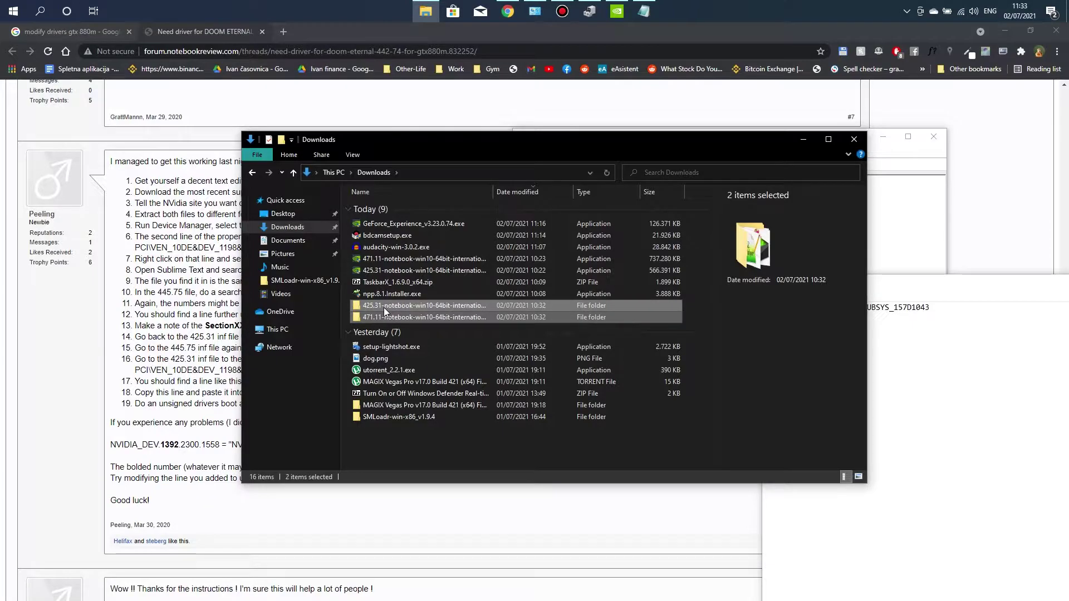
pyautogui.rightClick(383, 307)
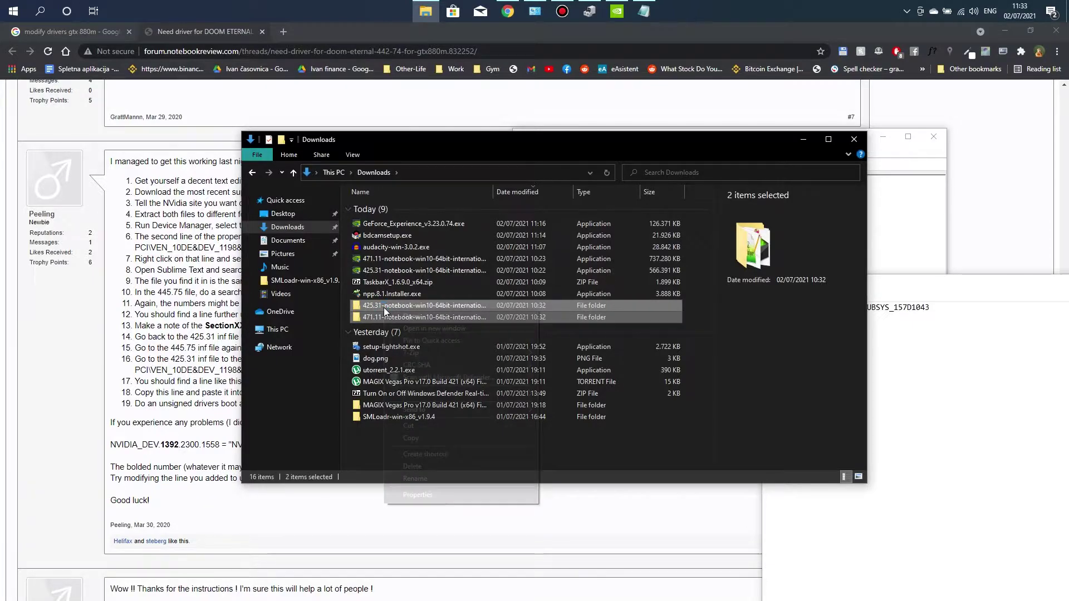
pyautogui.click(413, 466)
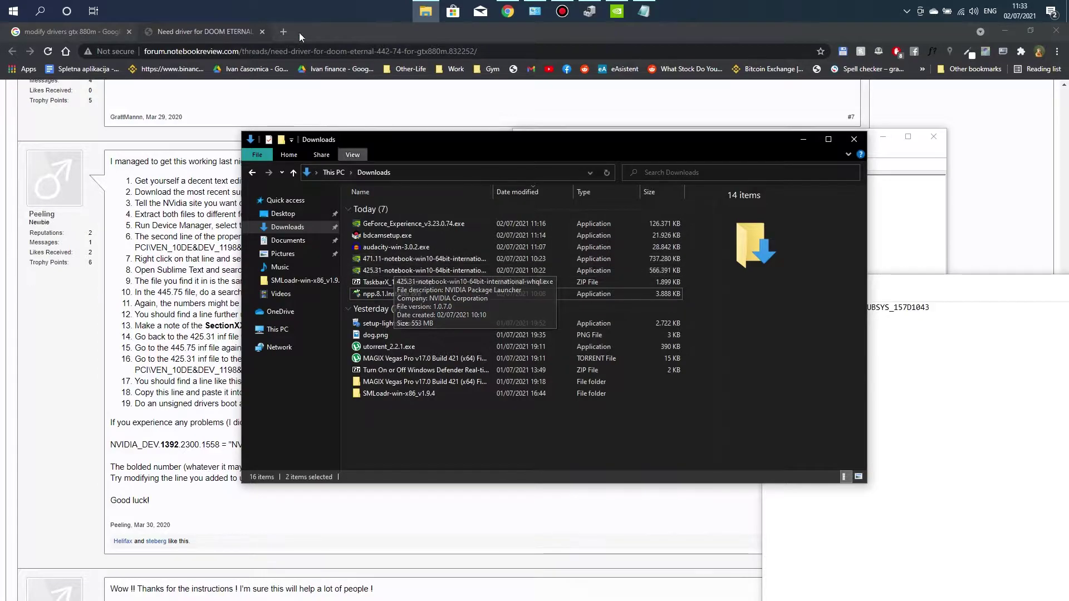
# Search the web for 7zip in a new browser tab, view the 7-Zip download page, and close it
pyautogui.click(285, 33)
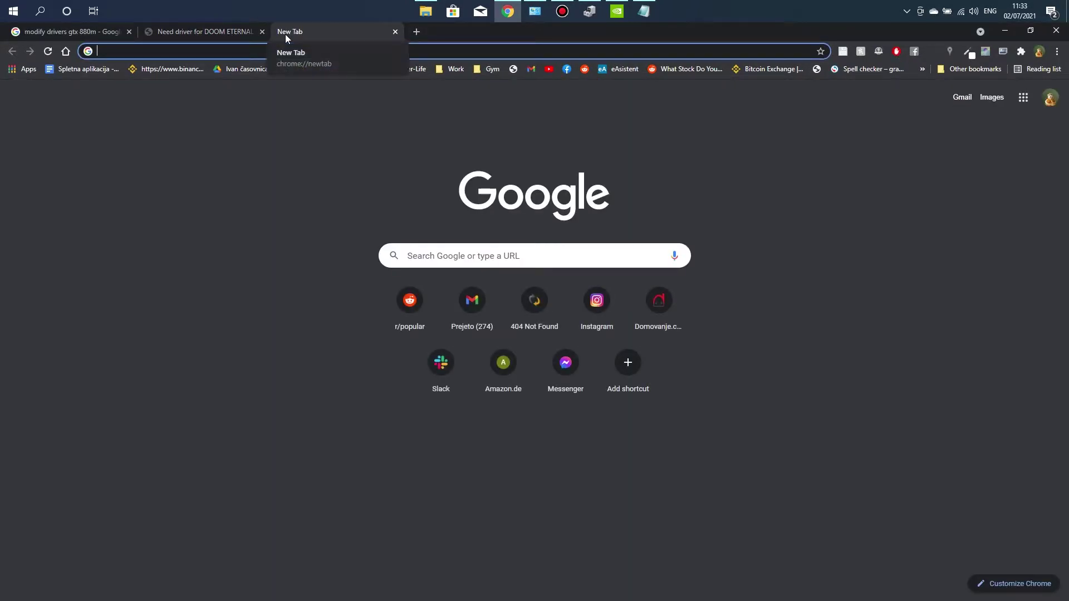
pyautogui.write('7zipž')
pyautogui.press('Return')
pyautogui.click(258, 105)
pyautogui.press('Return')
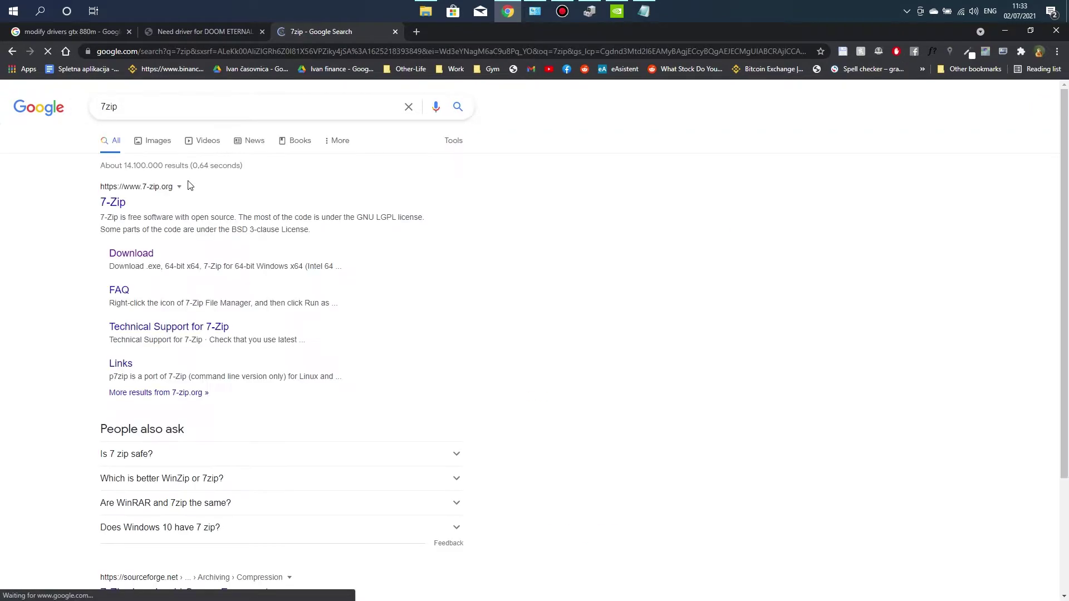
pyautogui.click(121, 204)
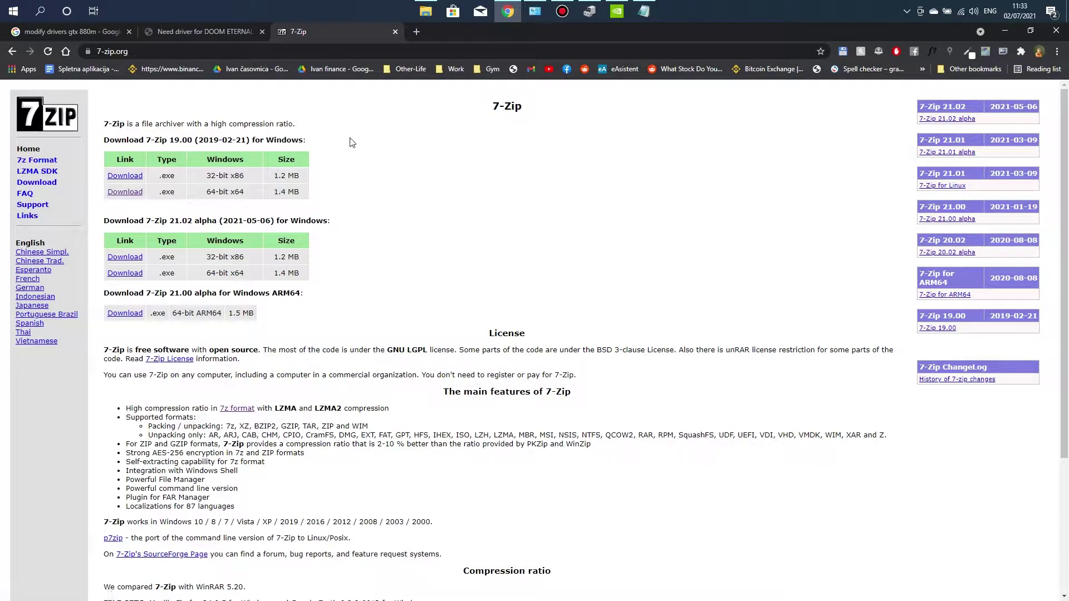
pyautogui.hotkey('ctrl', 'w')
# Switch to File Explorer and check the file properties of the 471.11 notebook driver installer
pyautogui.hotkey('alt', 'Tab')
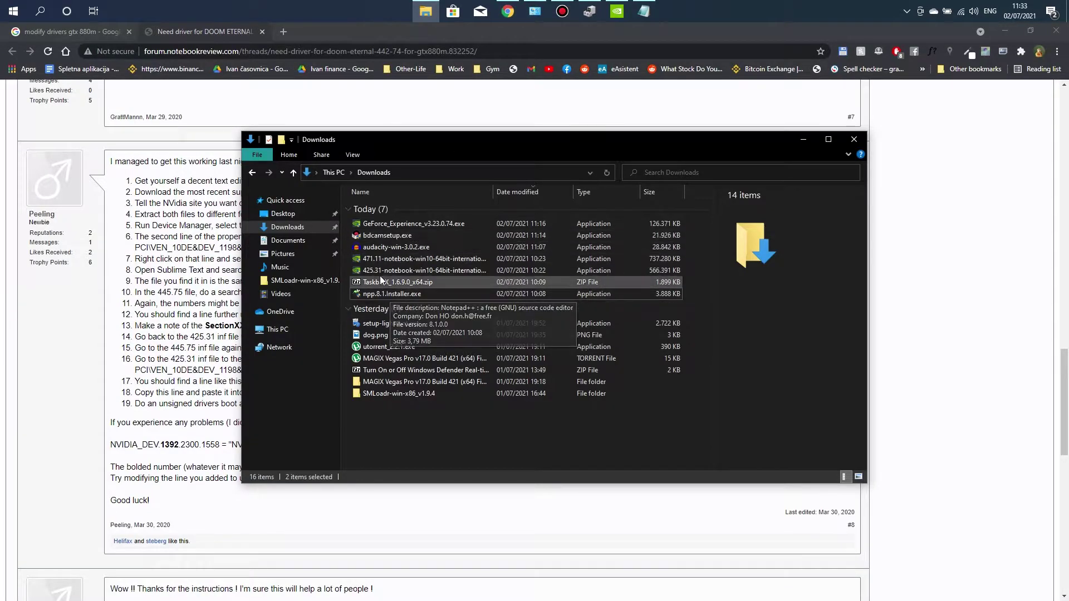
pyautogui.click(379, 262)
pyautogui.rightClick(379, 262)
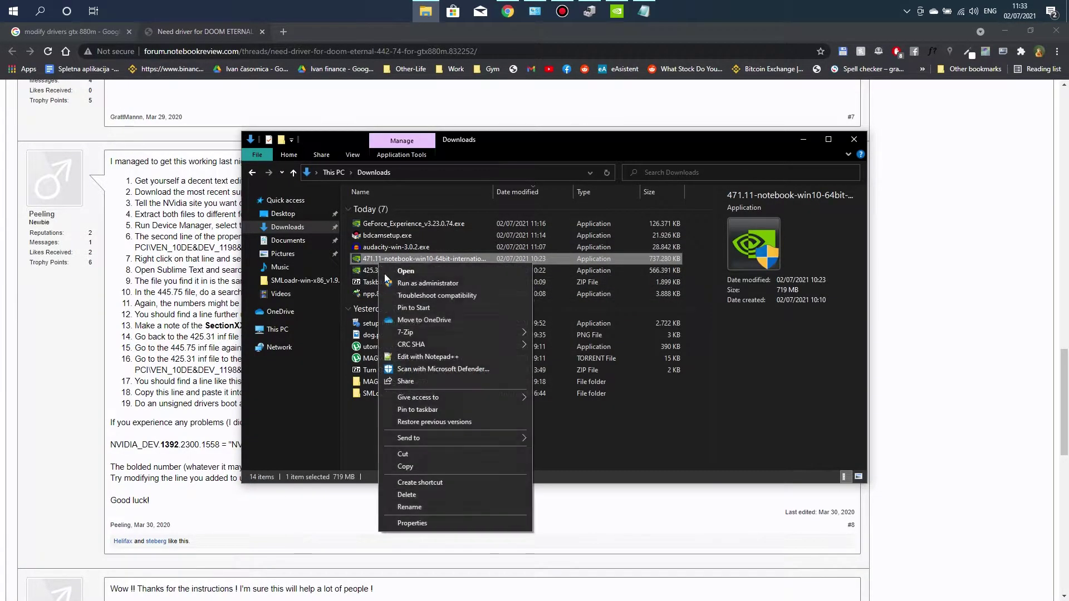
pyautogui.click(436, 525)
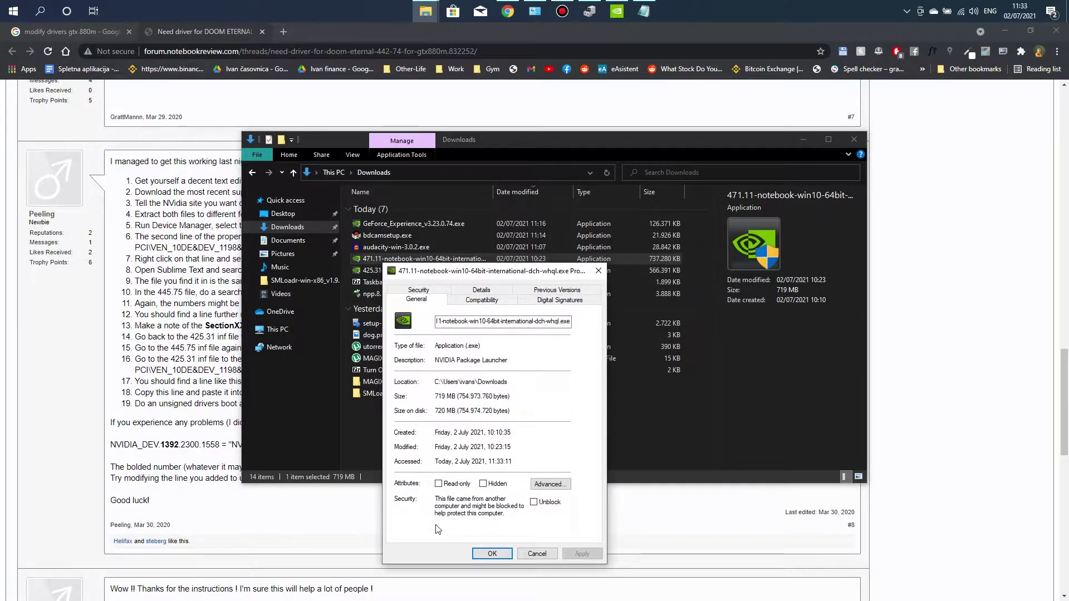
pyautogui.click(482, 554)
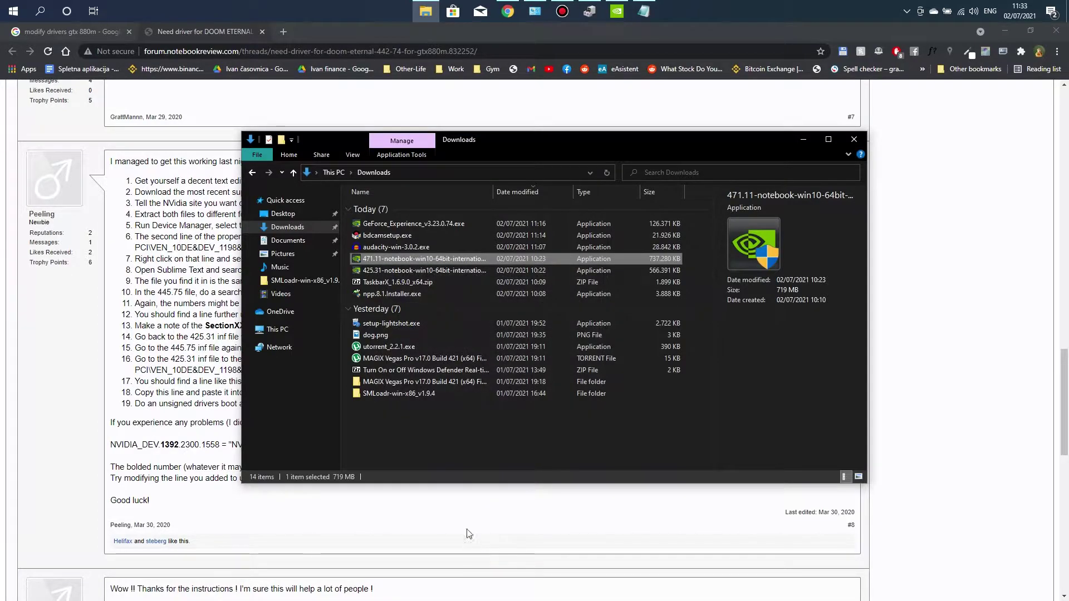
# Extract the 471.11 driver installer with 7-Zip to the folder 471.11-notebook-win10-64bit-international-dch-whql
pyautogui.rightClick(392, 257)
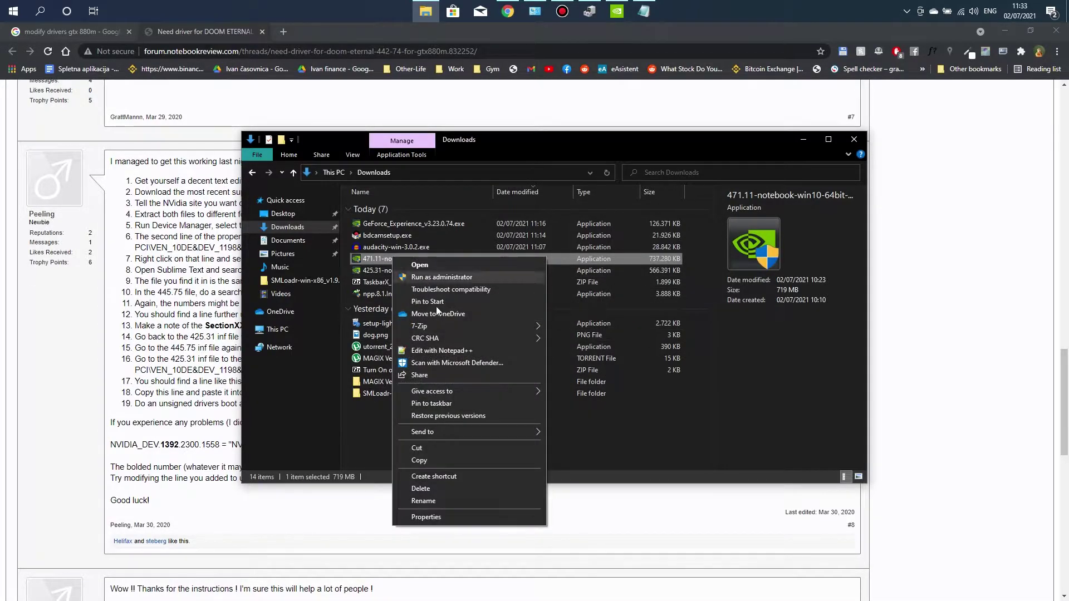
pyautogui.moveTo(466, 327)
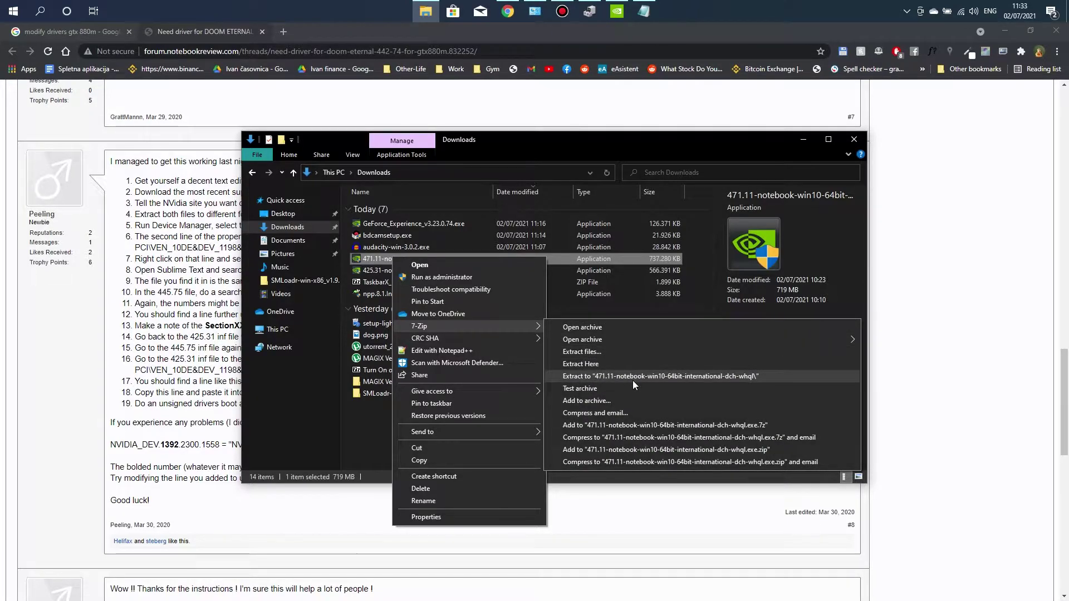
pyautogui.click(650, 376)
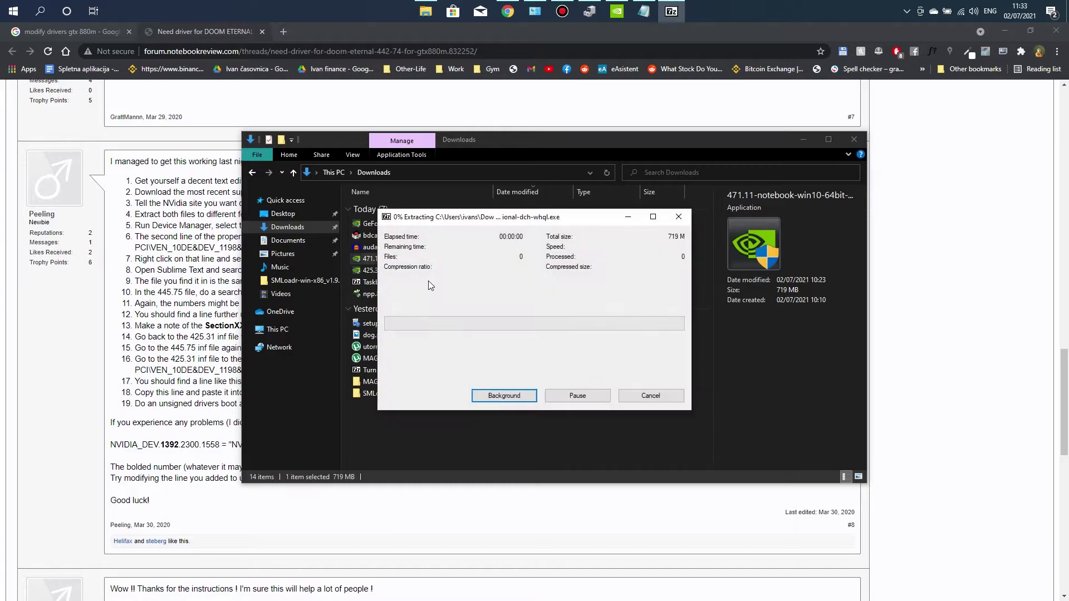
# Extract the 425.31 driver installer with 7-Zip to the folder 425.31-notebook-win10-64bit-international-whql and arrange both extraction progress windows beside File Explorer
pyautogui.click(368, 273)
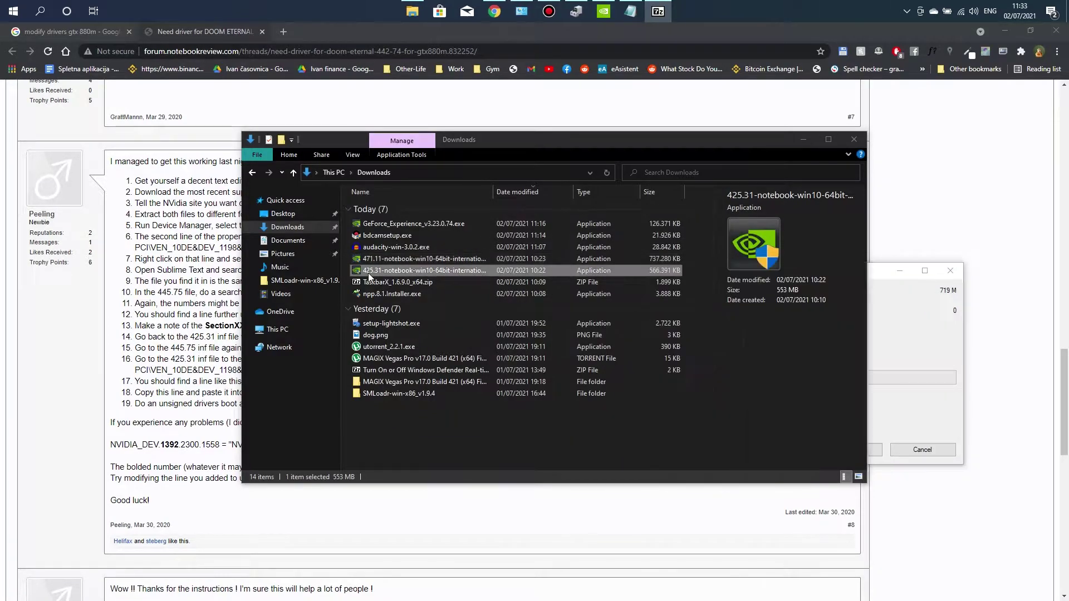
pyautogui.rightClick(369, 270)
pyautogui.moveTo(439, 343)
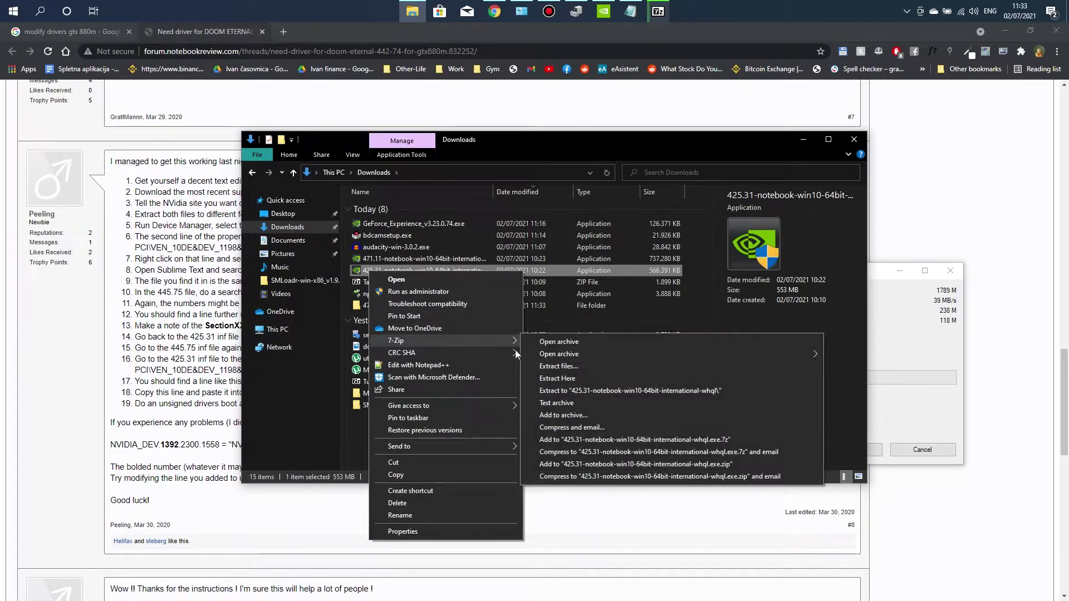
pyautogui.click(600, 386)
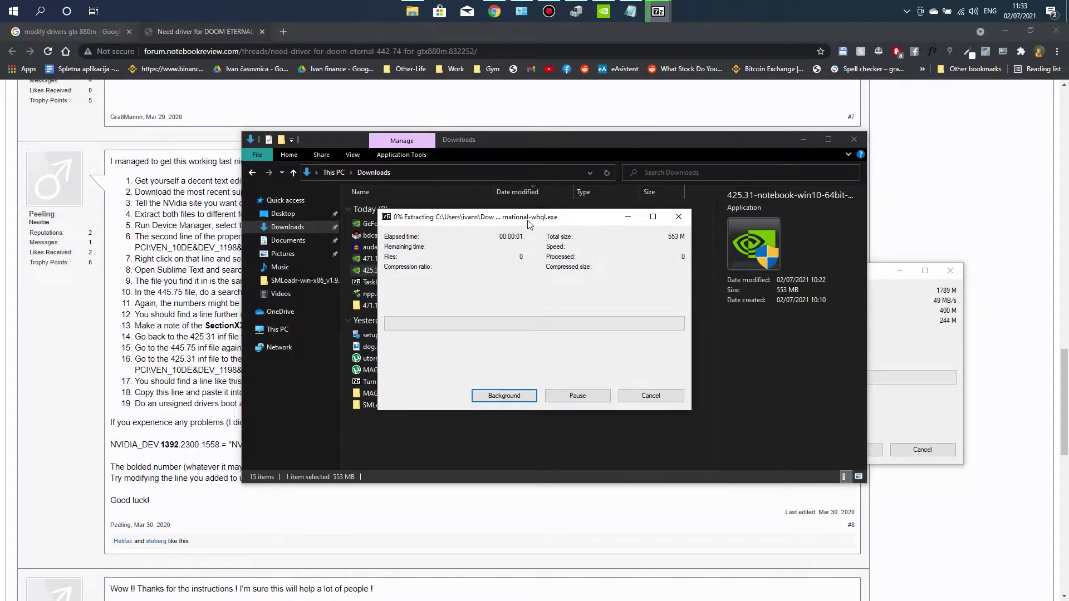
pyautogui.moveTo(597, 216); pyautogui.dragTo(779, 391)
pyautogui.click(918, 353)
pyautogui.moveTo(779, 271); pyautogui.dragTo(813, 80)
pyautogui.moveTo(657, 384); pyautogui.dragTo(779, 285)
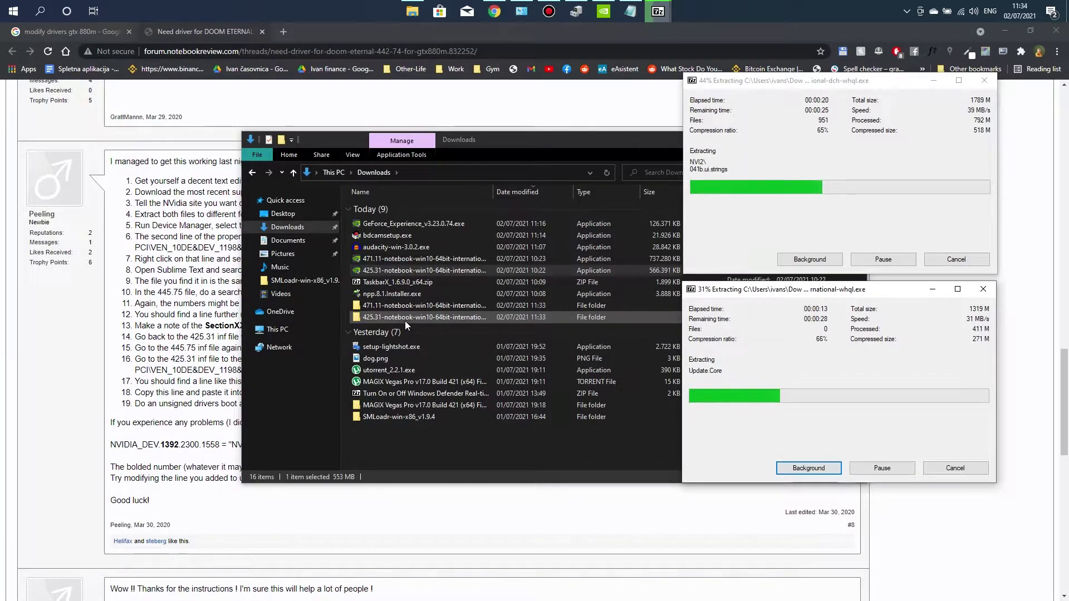
# Look through the contents of the extracted 425.31 and 471.11 notebook driver folders while the extractions run
pyautogui.click(407, 302)
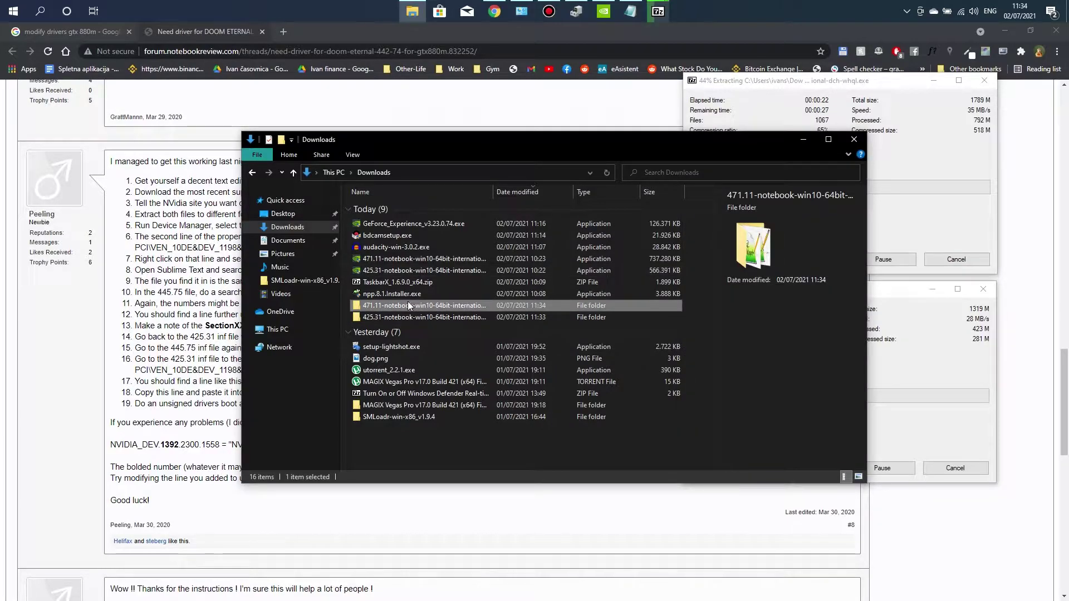
pyautogui.doubleClick(413, 315)
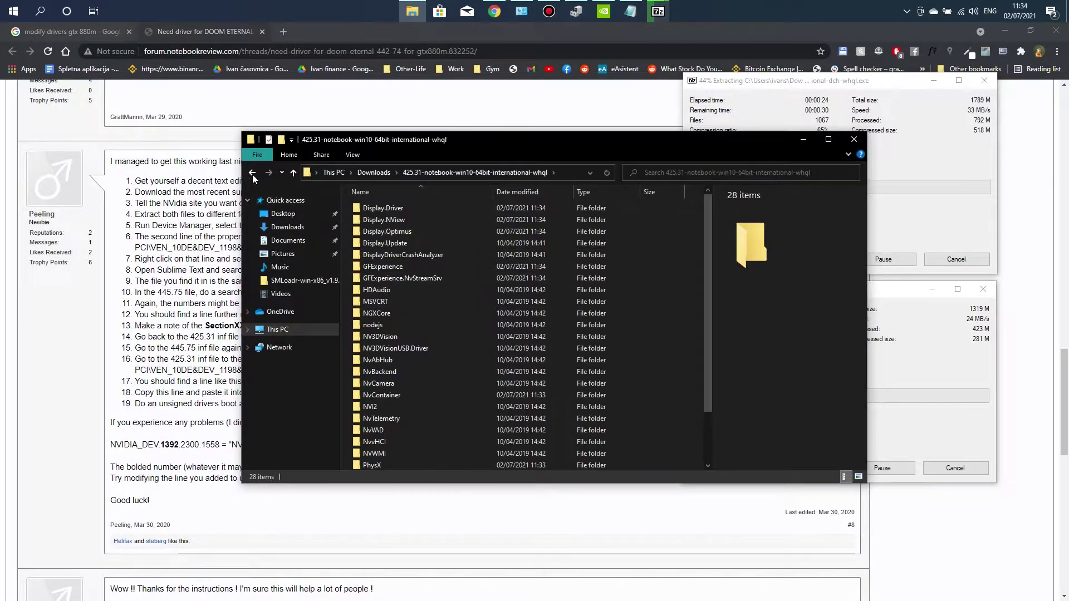
pyautogui.click(253, 175)
pyautogui.doubleClick(402, 318)
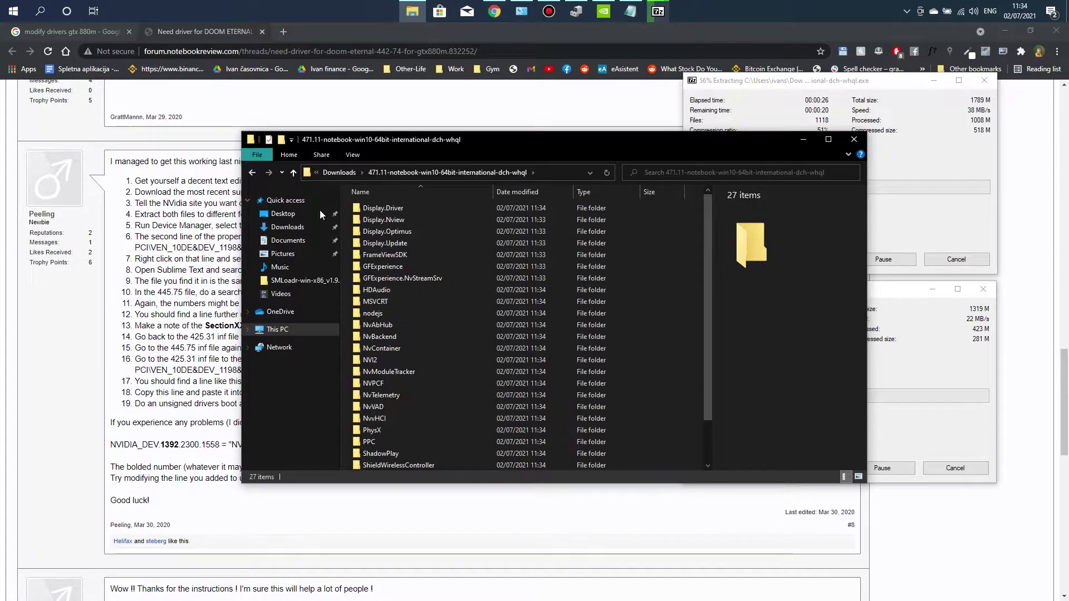
pyautogui.scroll(-2, 503, 347)
pyautogui.click(907, 325)
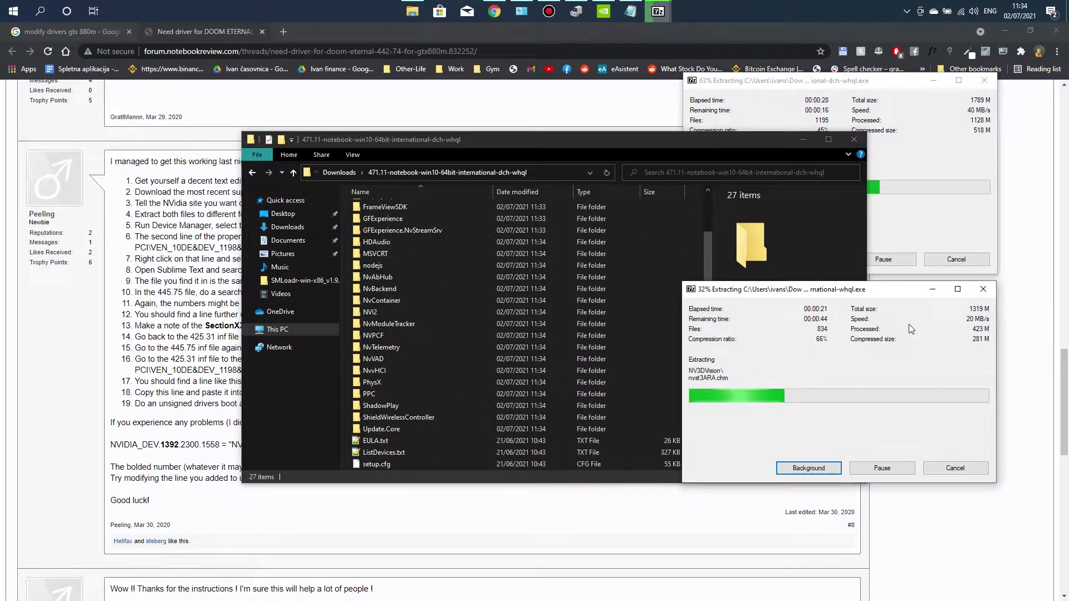
pyautogui.click(934, 194)
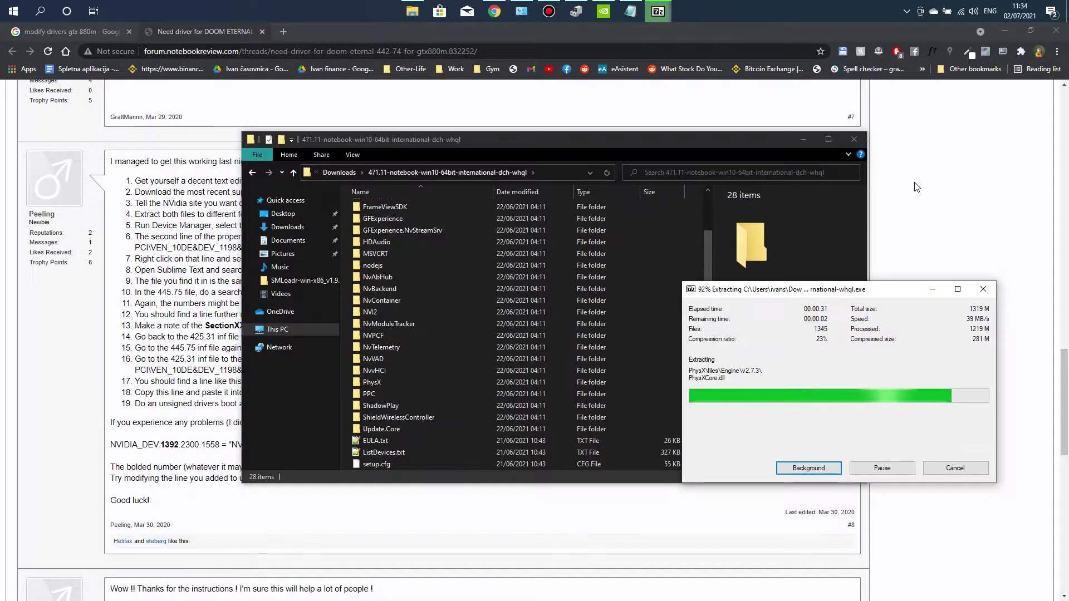
# Return to the Downloads folder and move the File Explorer window aside to uncover the forum guide
pyautogui.moveTo(577, 138); pyautogui.dragTo(862, 132)
pyautogui.click(536, 167)
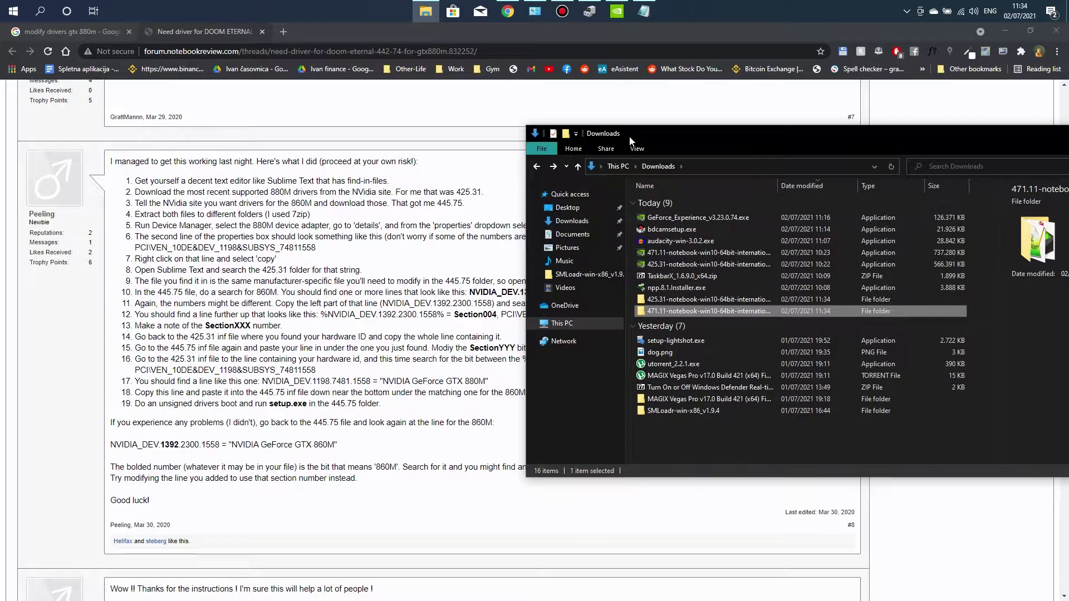
pyautogui.moveTo(630, 140); pyautogui.dragTo(834, 221)
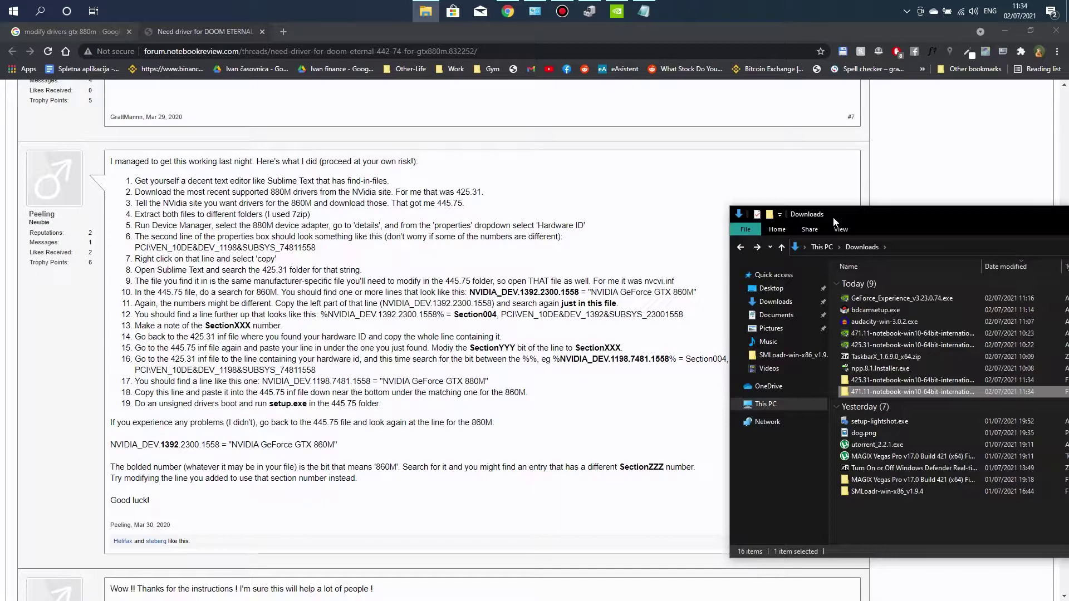
pyautogui.moveTo(835, 221); pyautogui.dragTo(651, 131)
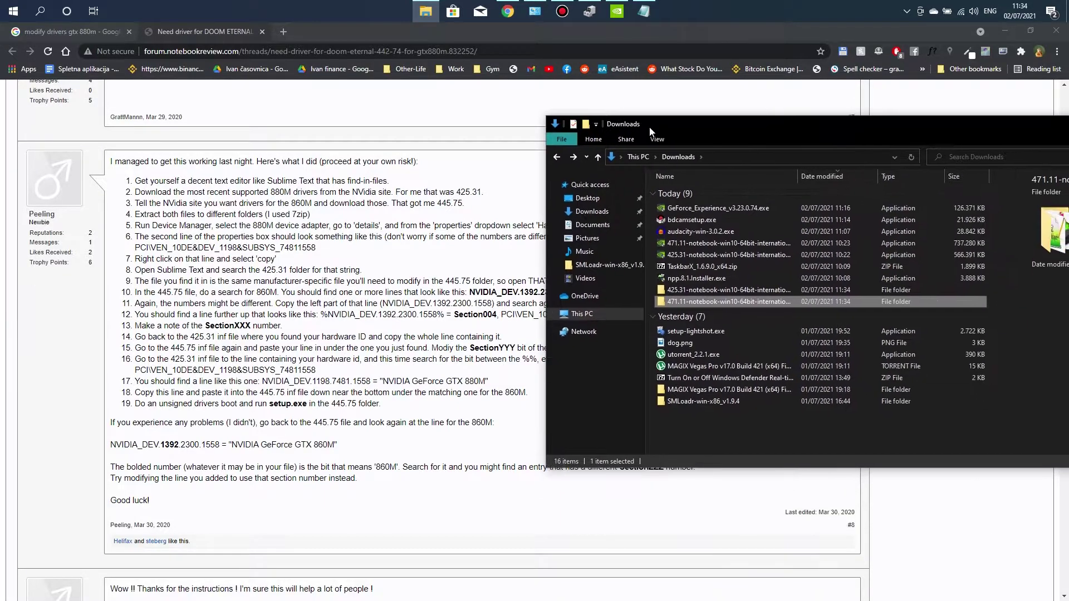
# Open EULA.txt from the extracted 425.31 notebook driver folder in Notepad++
pyautogui.doubleClick(685, 289)
pyautogui.scroll(-3, 685, 287)
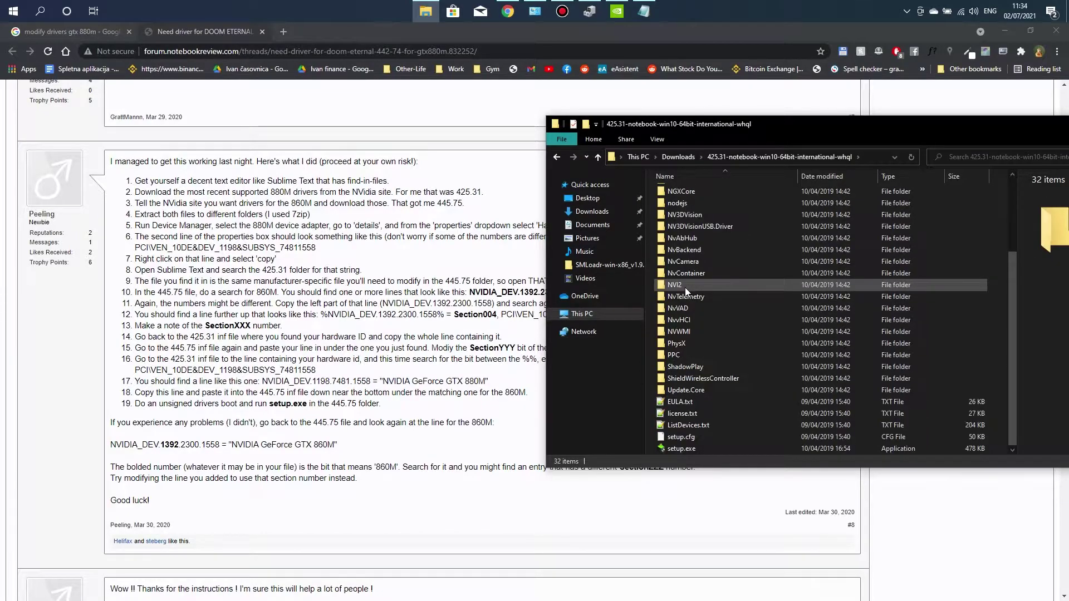
pyautogui.scroll(1, 684, 287)
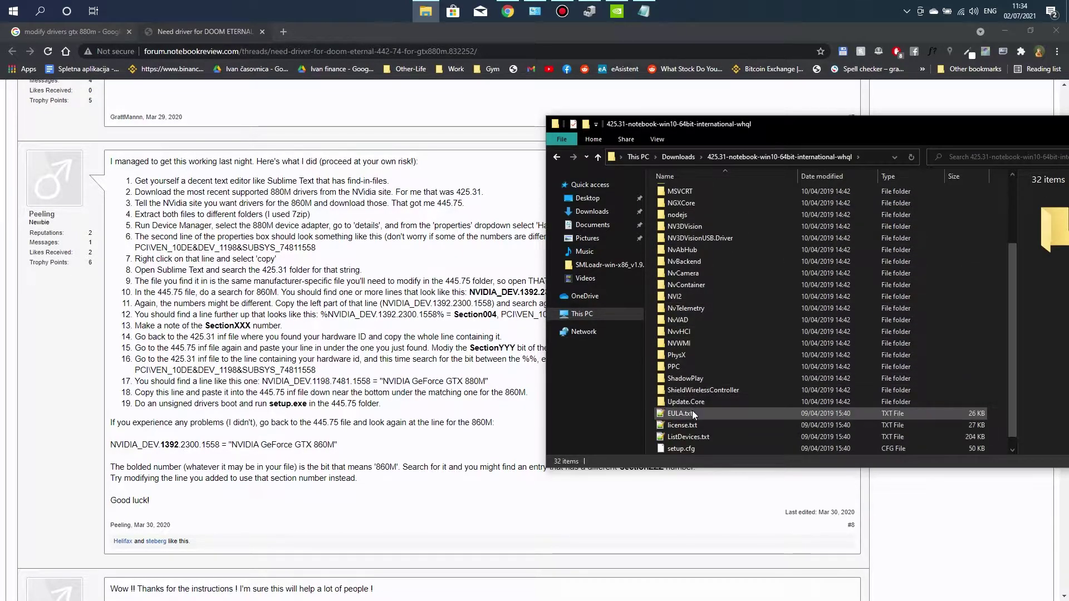
pyautogui.click(684, 417)
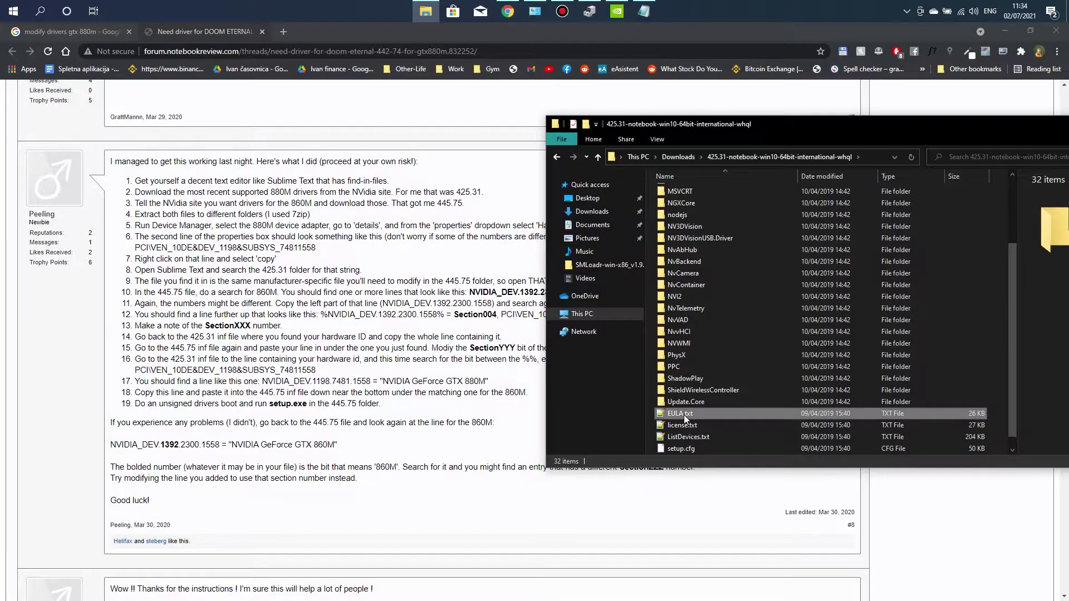
pyautogui.doubleClick(683, 415)
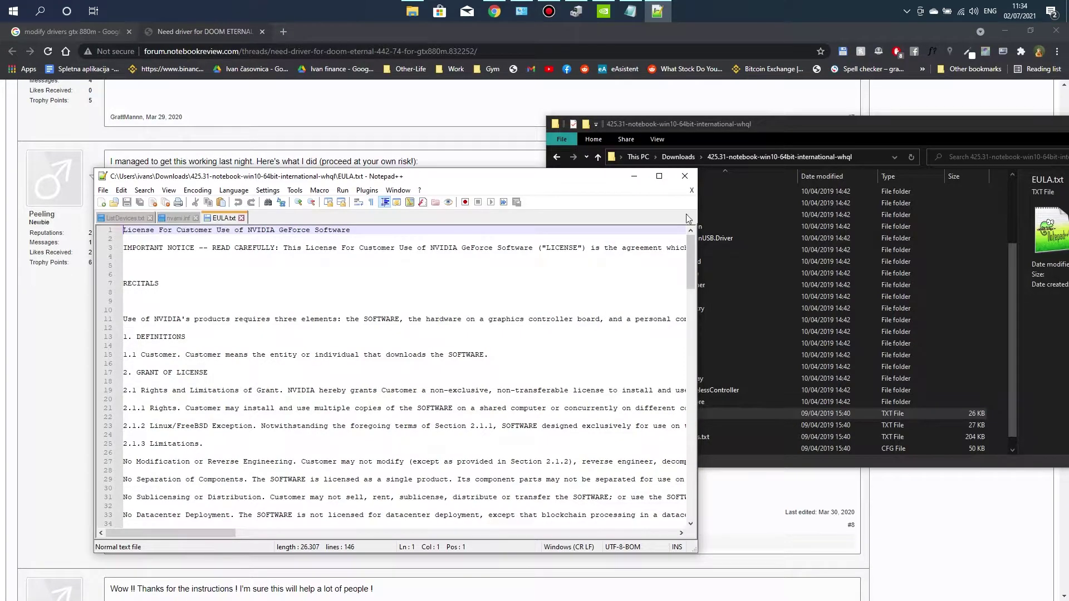
pyautogui.rightClick(717, 416)
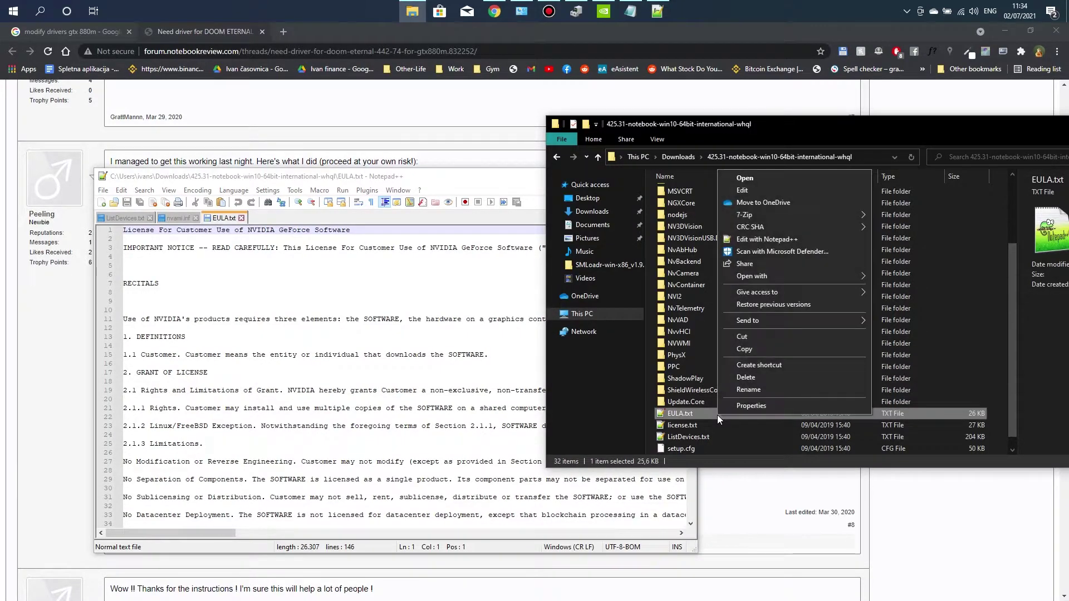
pyautogui.moveTo(820, 279)
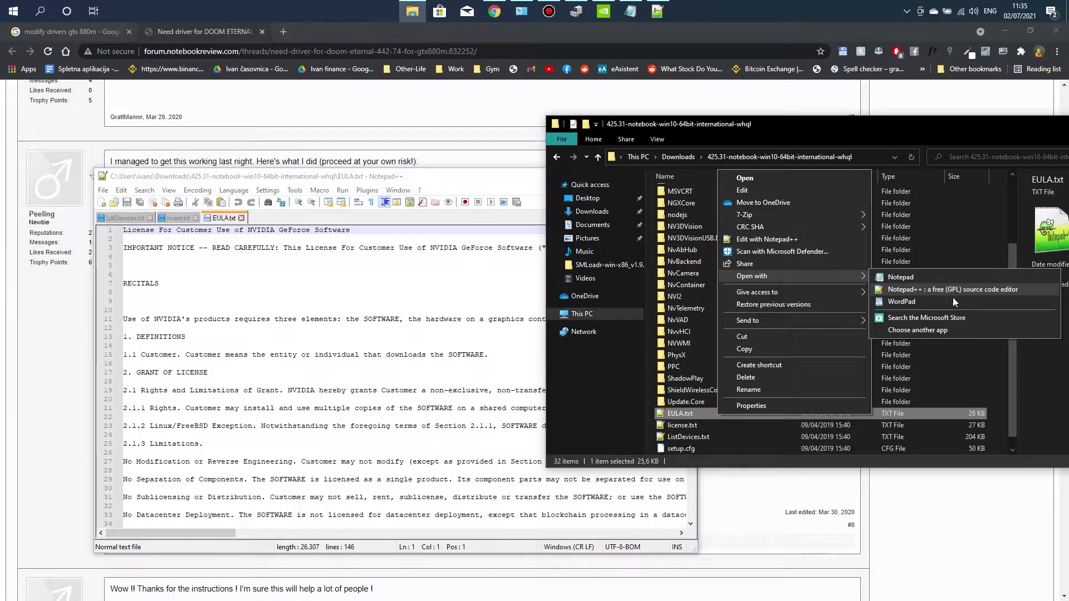
pyautogui.click(920, 331)
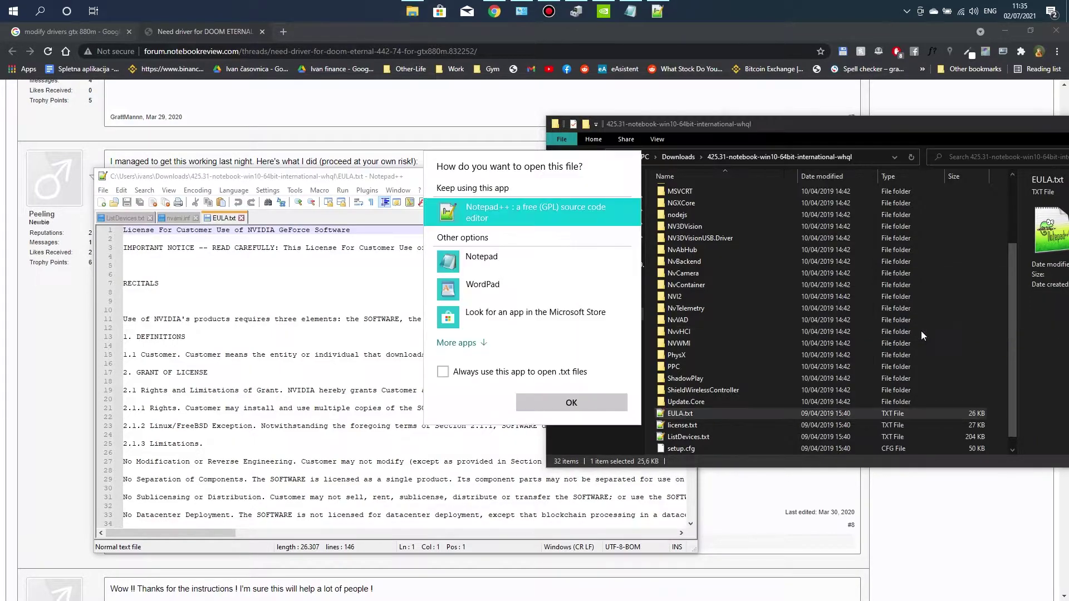
pyautogui.click(473, 343)
pyautogui.scroll(-3, 474, 342)
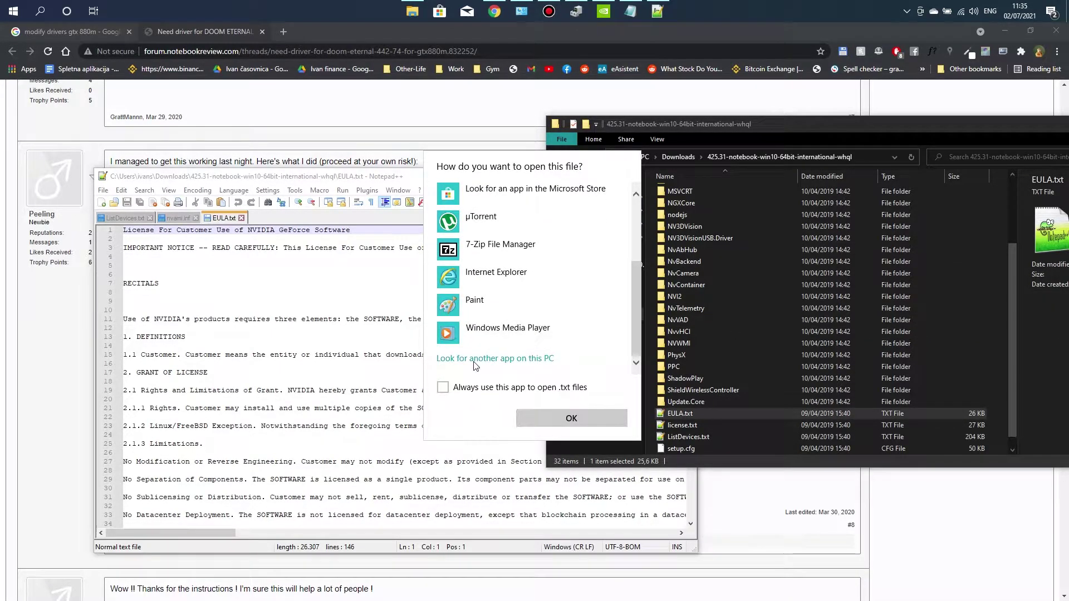
pyautogui.click(461, 359)
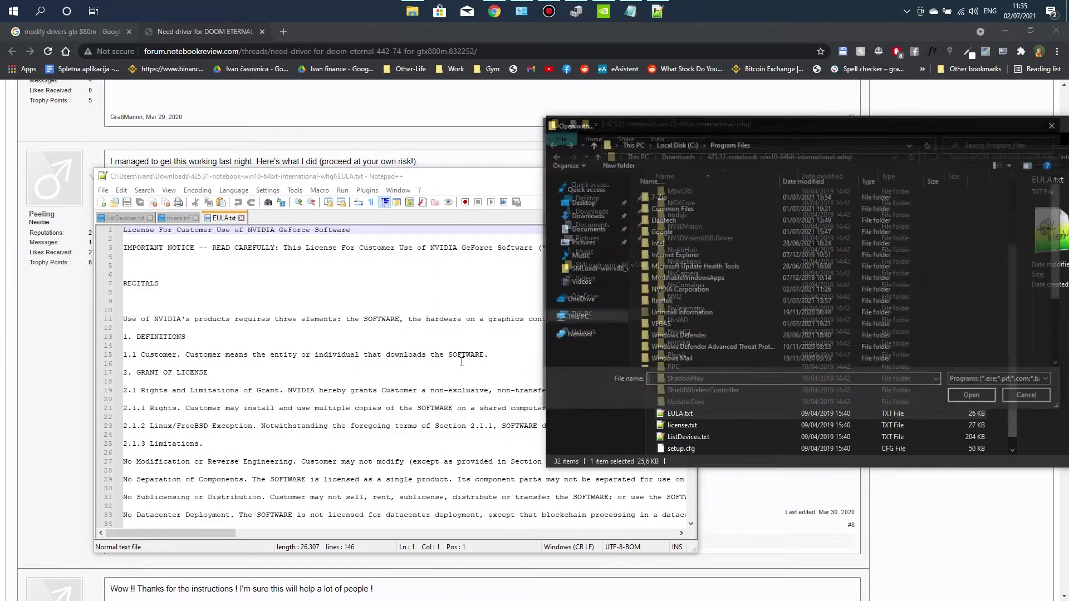
pyautogui.click(571, 318)
pyautogui.doubleClick(693, 304)
pyautogui.doubleClick(692, 242)
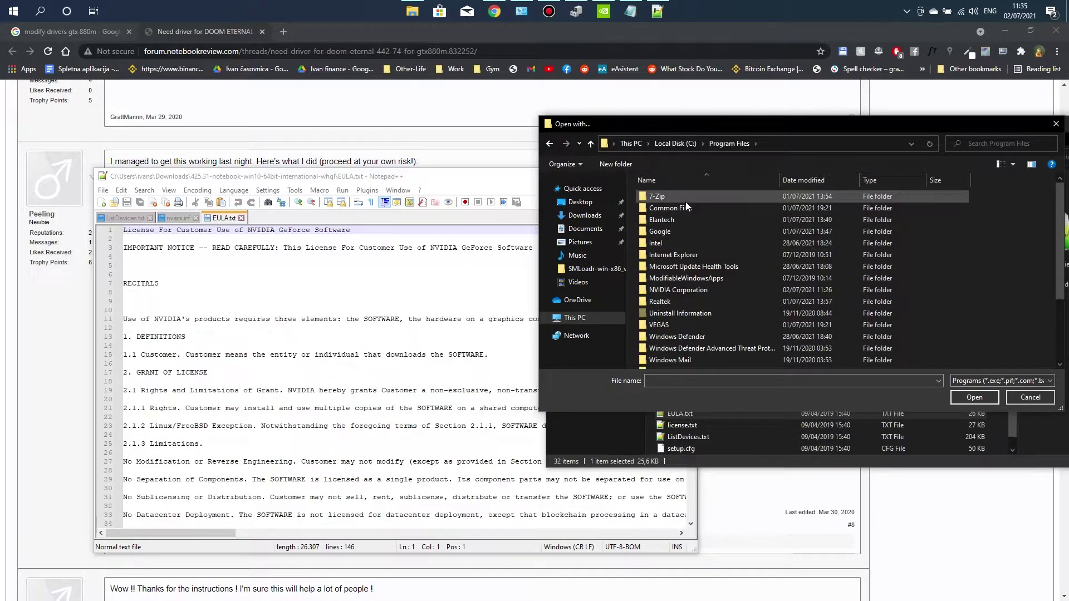
pyautogui.click(676, 145)
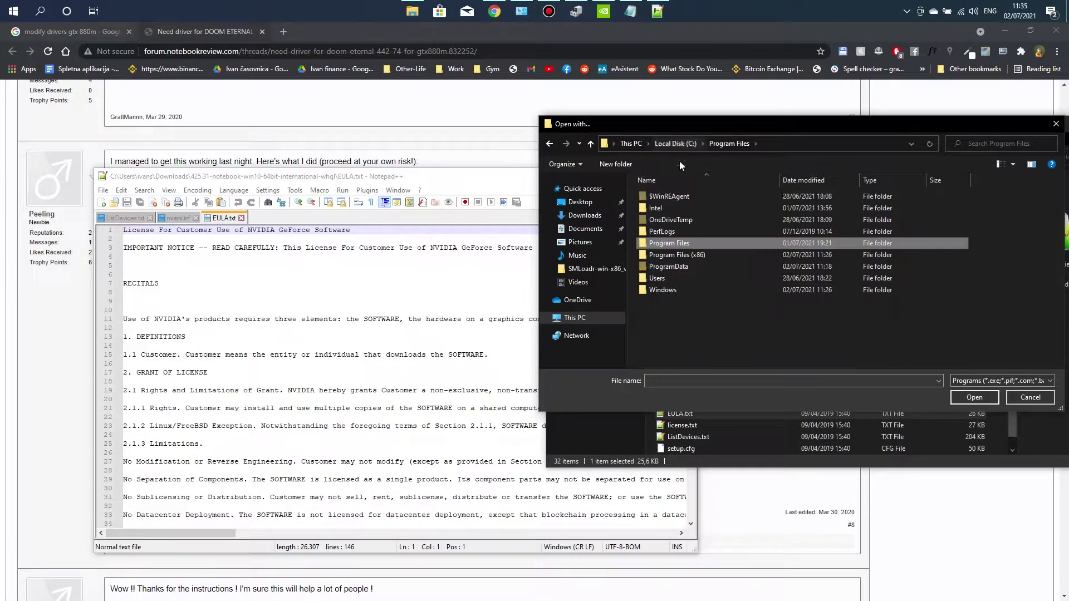
pyautogui.doubleClick(679, 255)
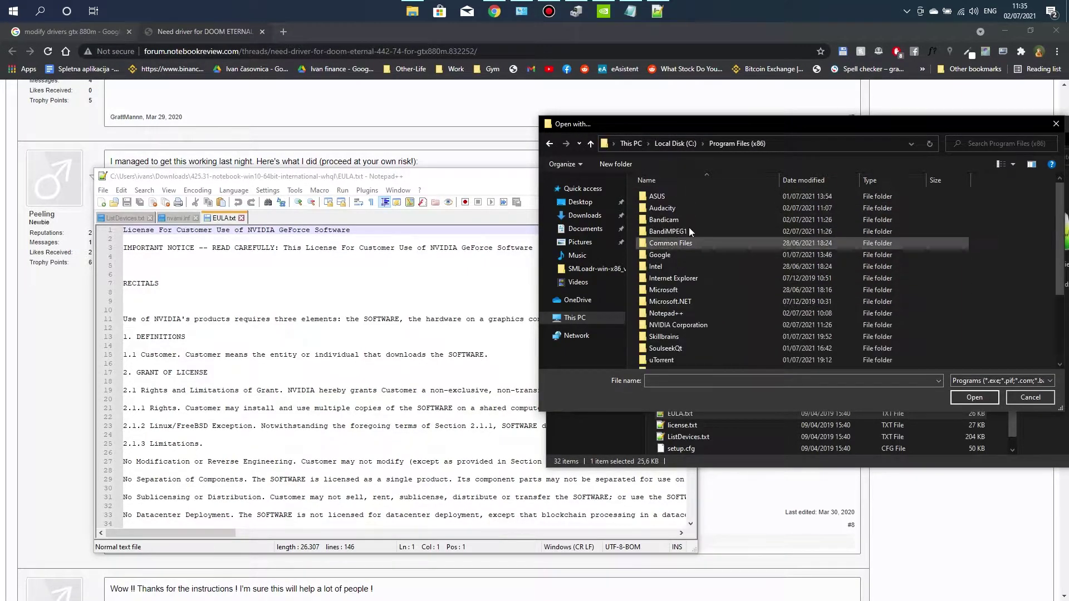
pyautogui.doubleClick(679, 310)
pyautogui.click(680, 256)
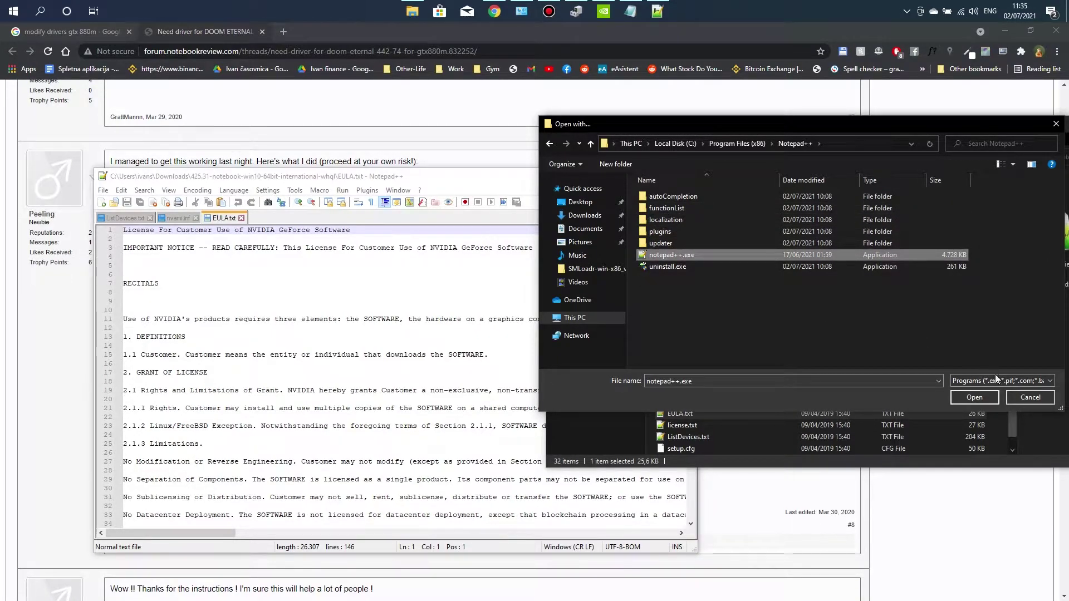
pyautogui.click(1022, 398)
# Move the Notepad++ window off the forum guide and copy the hardware ID PCI\VEN_10DE&DEV_1198&SUBSYS_157D1043 from the untitled Notepad note
pyautogui.moveTo(473, 183); pyautogui.dragTo(848, 152)
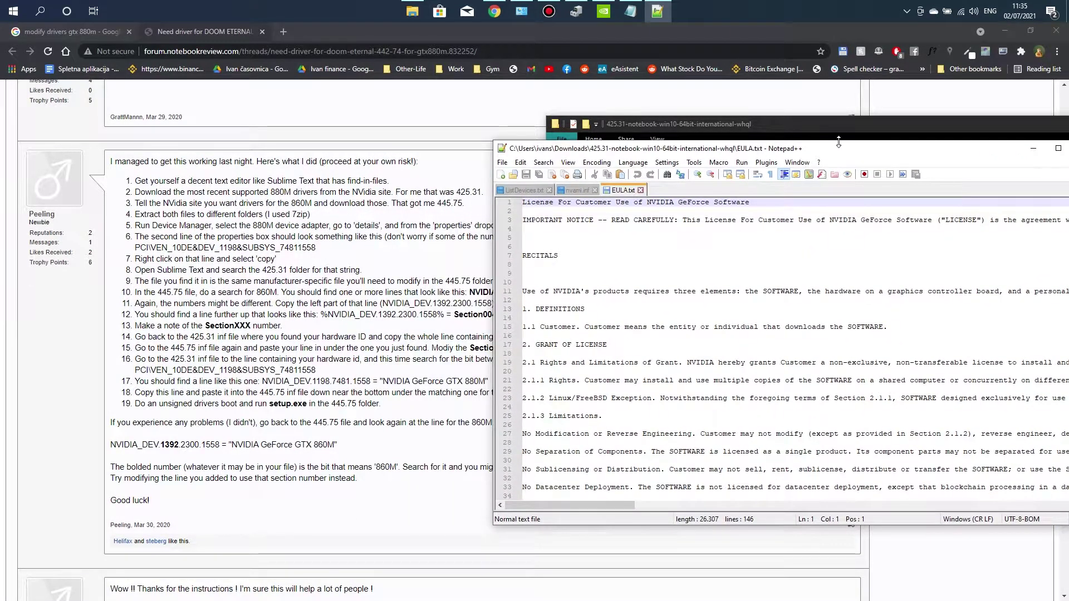
pyautogui.click(629, 11)
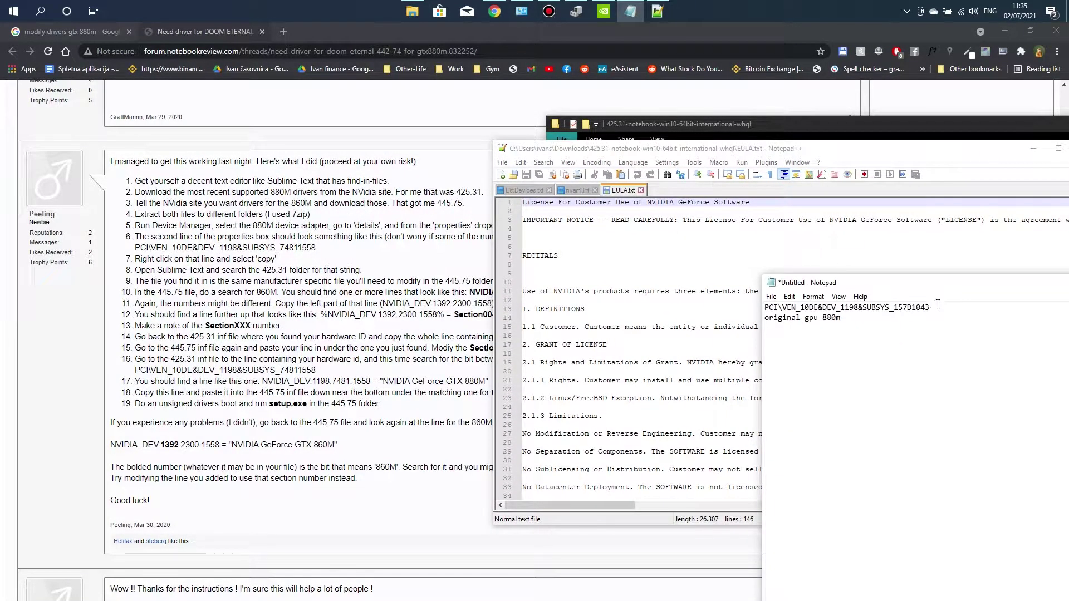
pyautogui.moveTo(937, 307); pyautogui.dragTo(765, 307)
pyautogui.rightClick(792, 309)
pyautogui.click(816, 342)
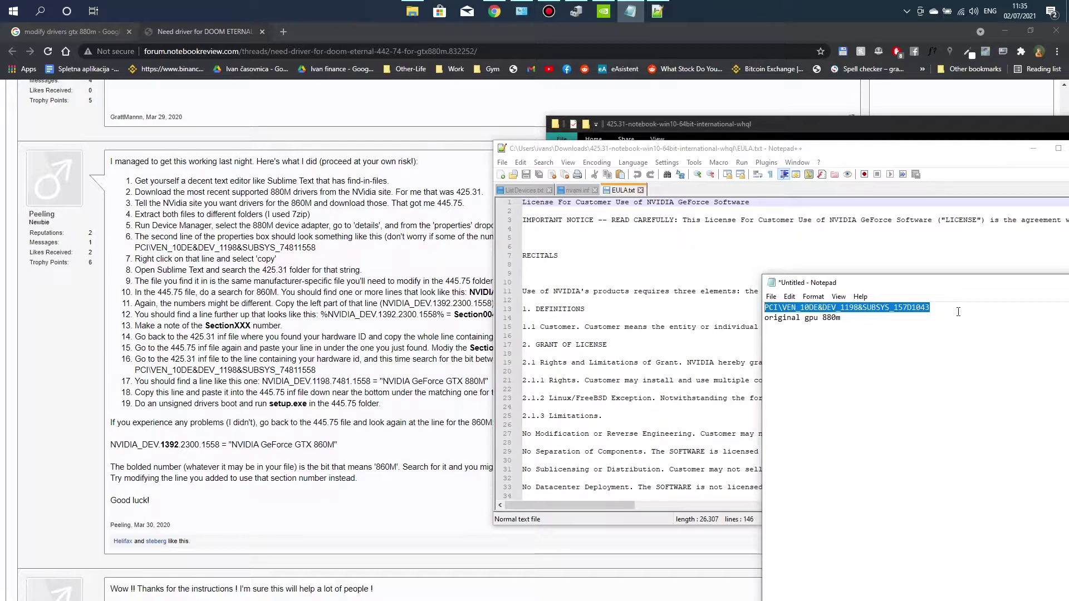
# Open Find in Files in Notepad++ and set the search text to the copied ID PCI\VEN_10DE&DEV_1198&SUBSYS_157D1043
pyautogui.click(662, 272)
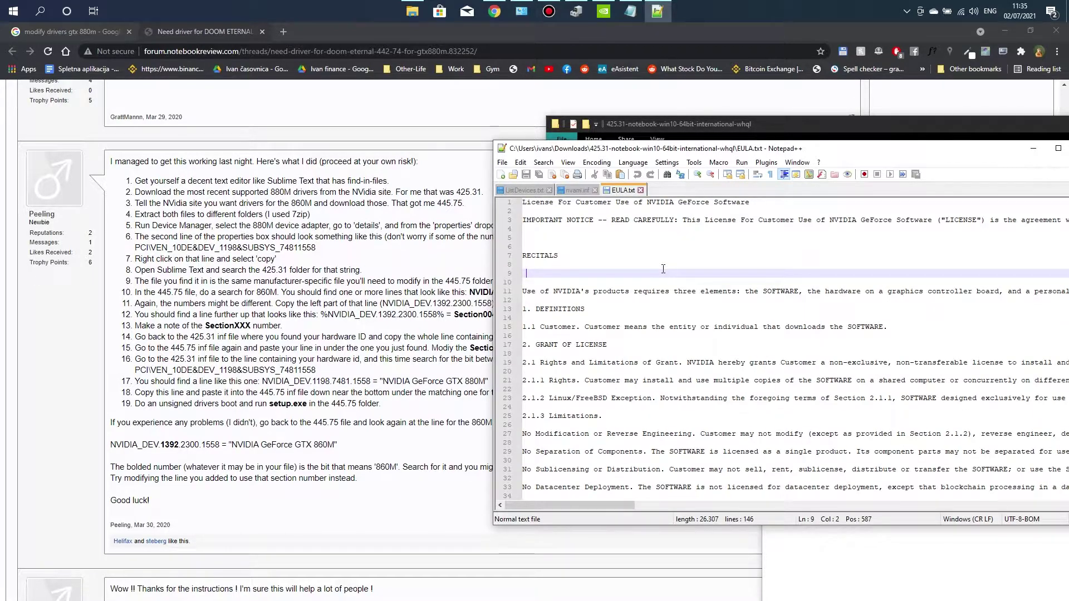
pyautogui.hotkey('ctrl', 'f')
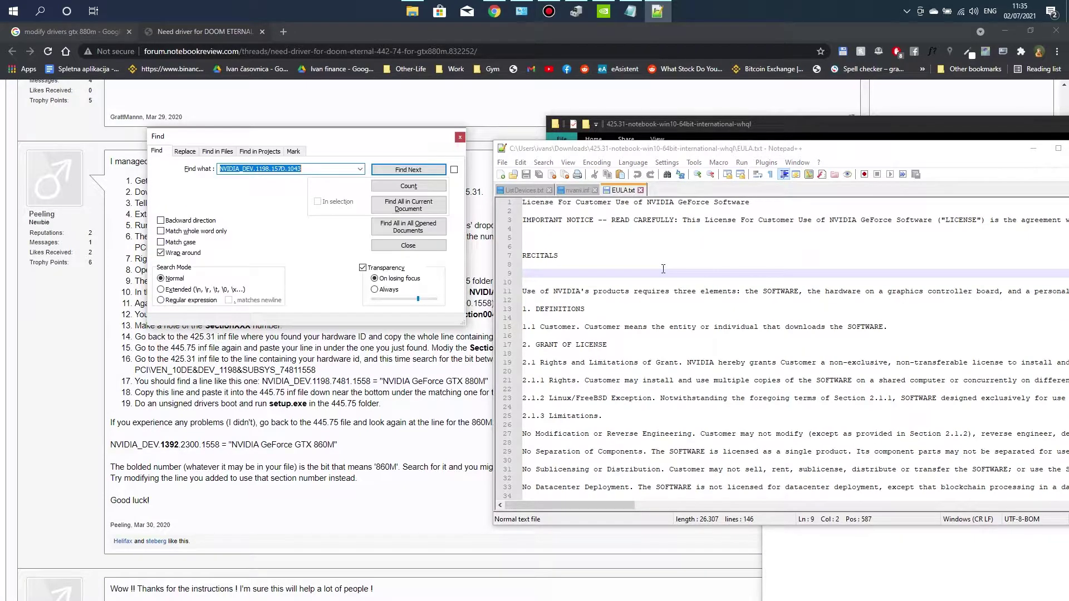
pyautogui.click(230, 156)
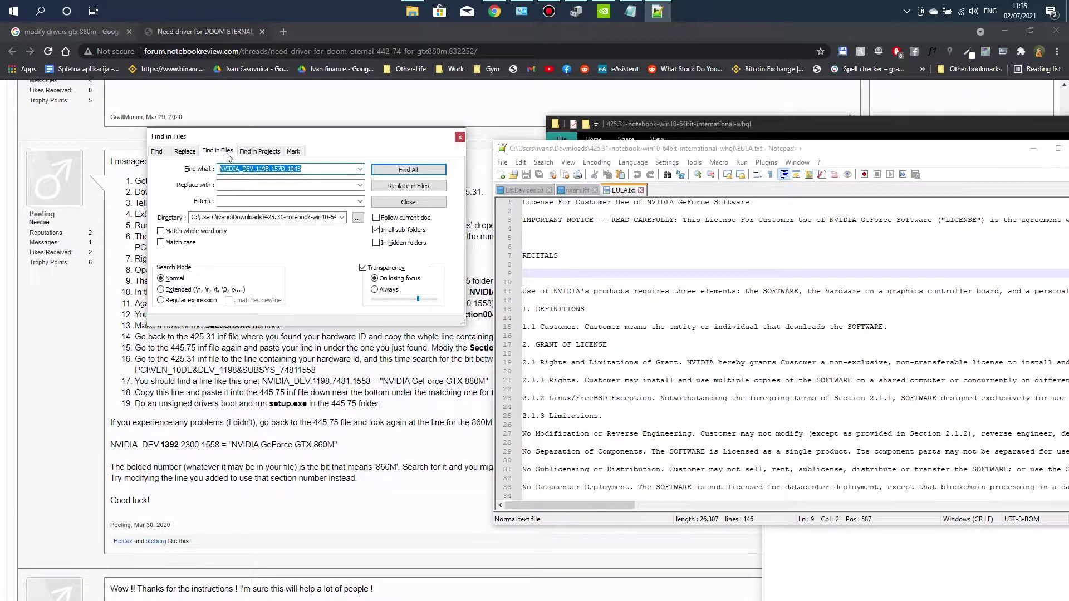
pyautogui.rightClick(316, 170)
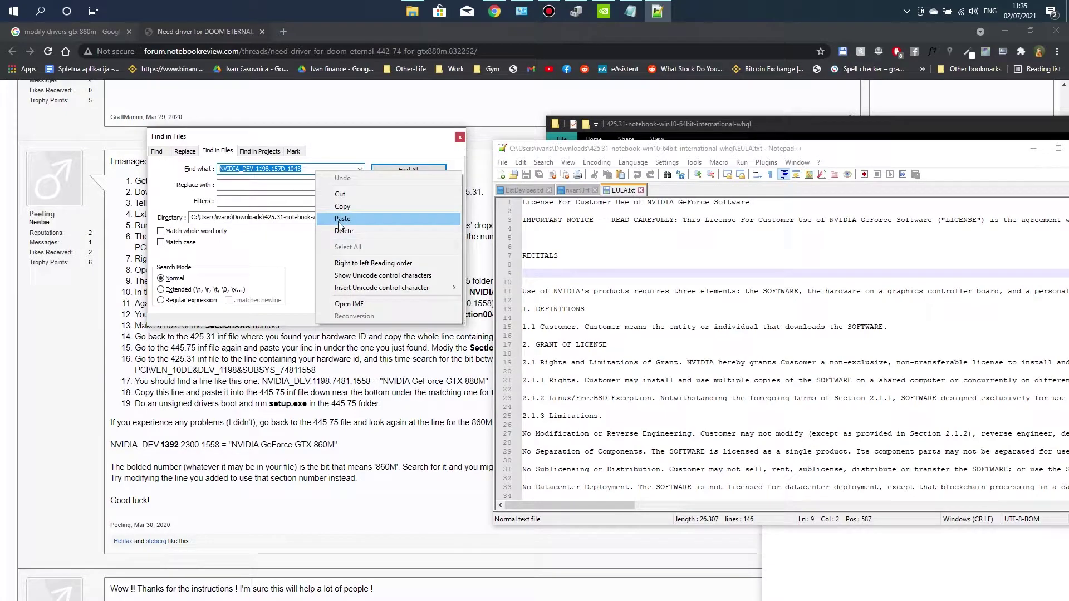
pyautogui.click(338, 216)
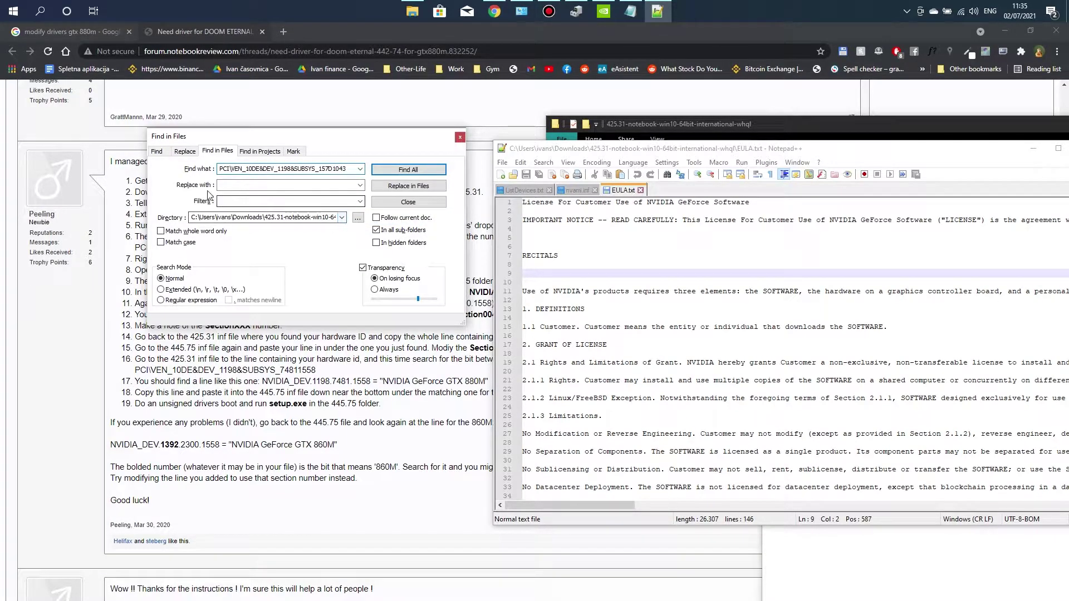
# Set the search directory to the extracted 425.31 notebook driver folder in Downloads and find all matches for the hardware ID
pyautogui.click(358, 219)
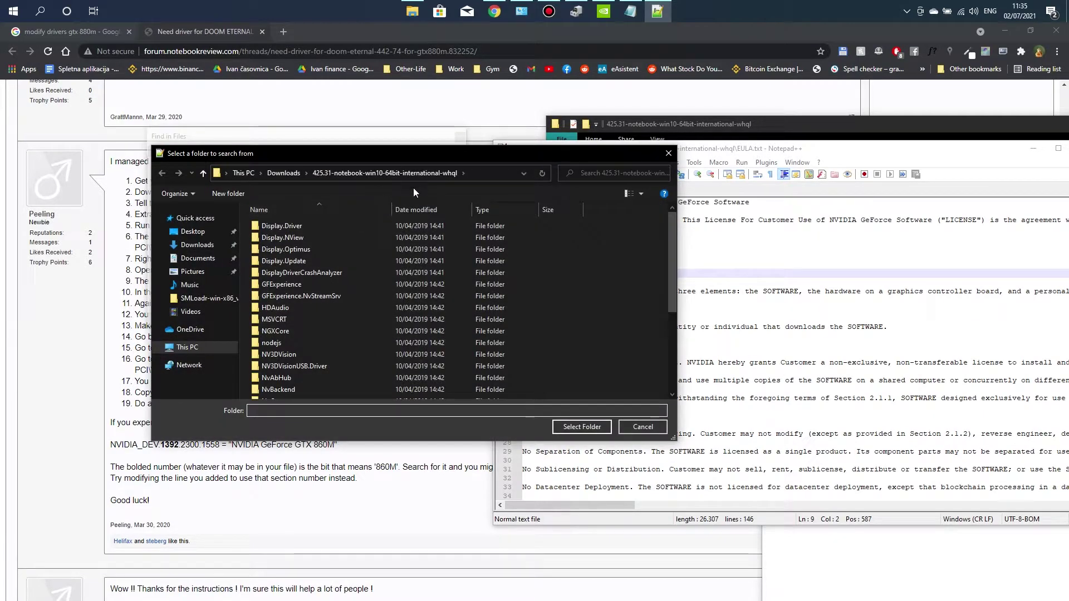
pyautogui.click(283, 173)
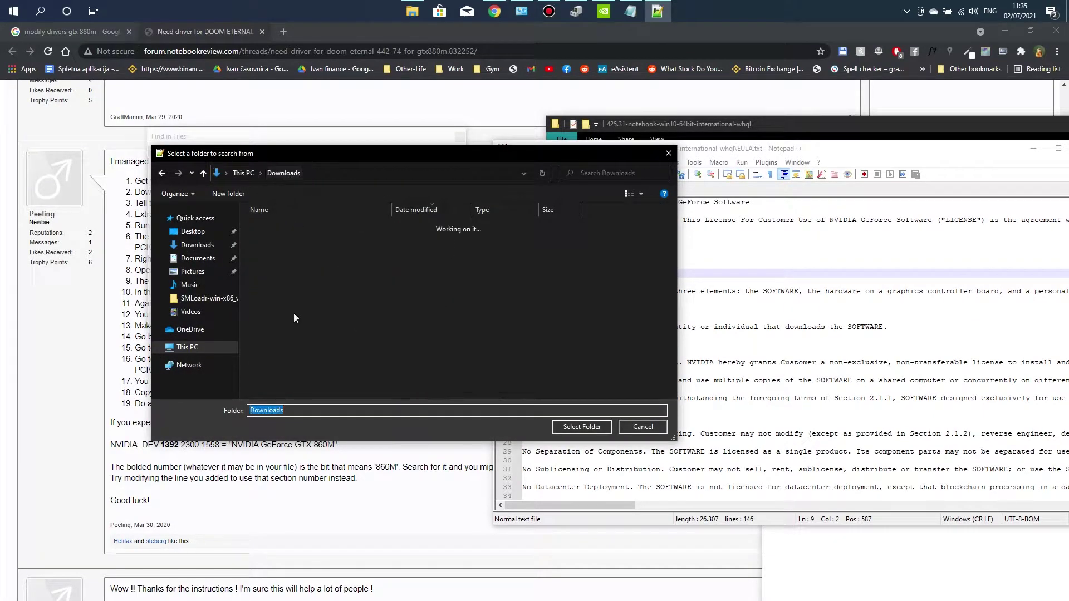
pyautogui.click(196, 257)
pyautogui.click(197, 245)
pyautogui.click(292, 243)
pyautogui.doubleClick(291, 243)
pyautogui.click(585, 425)
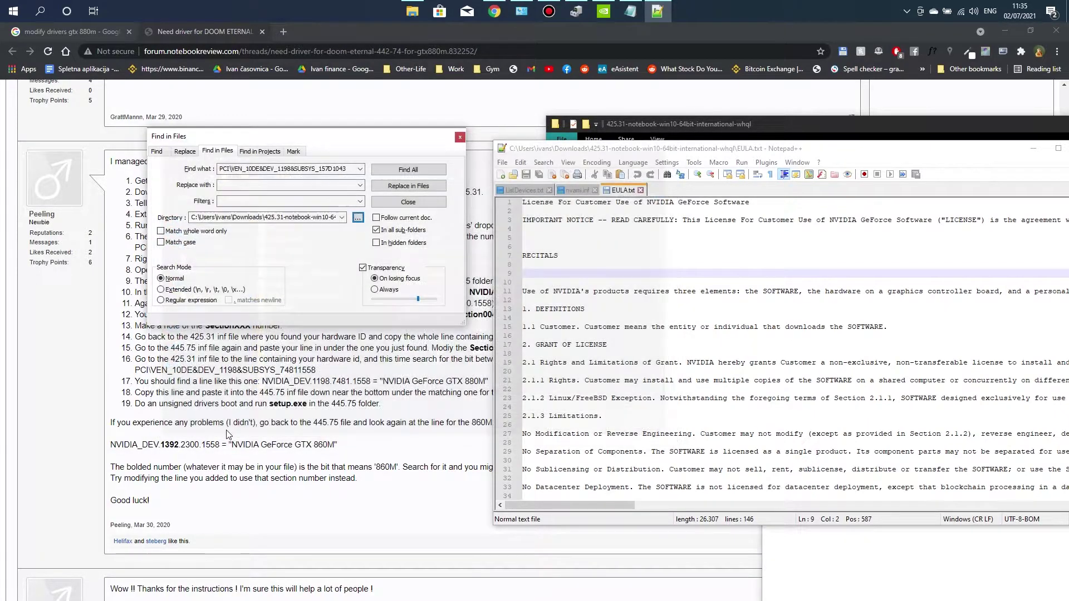
pyautogui.click(408, 171)
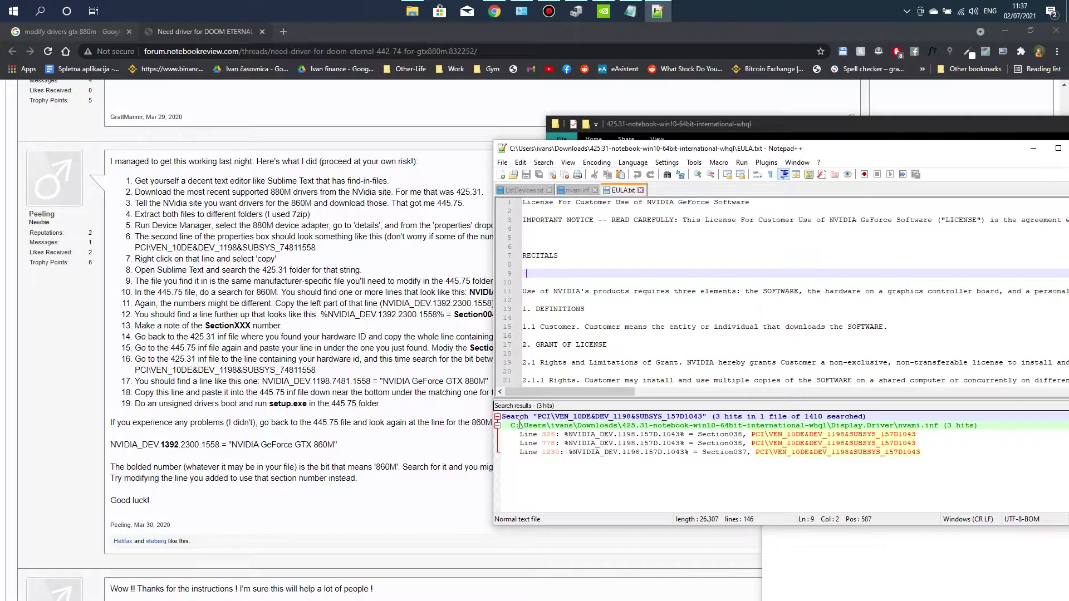
# Follow the file path in the search results to the Display.Driver folder of the 425.31 driver in File Explorer and locate nvami.inf
pyautogui.moveTo(512, 425); pyautogui.dragTo(544, 425)
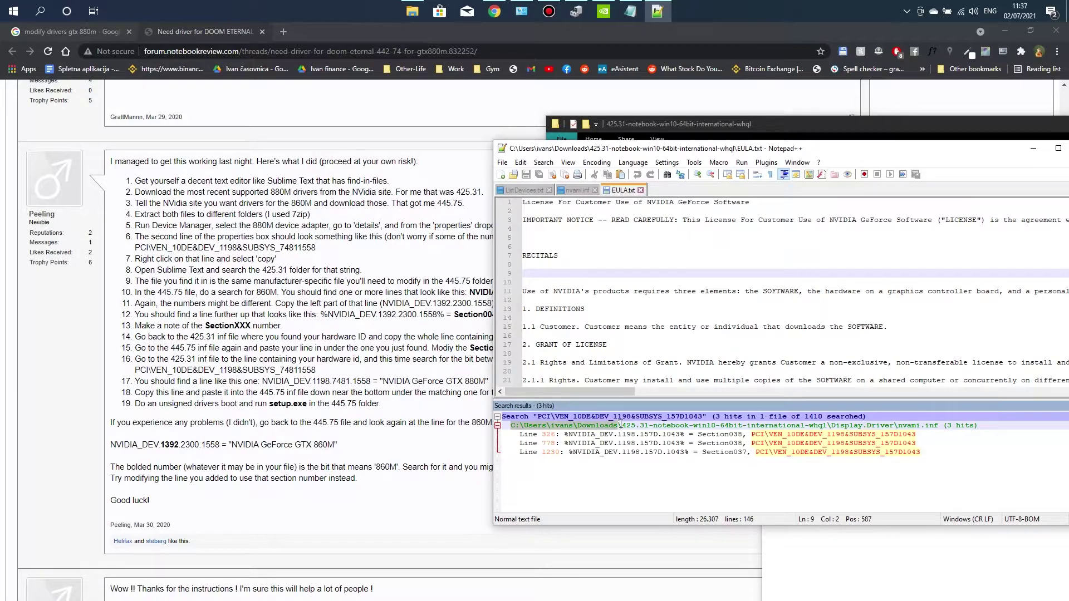
pyautogui.moveTo(641, 423); pyautogui.dragTo(885, 424)
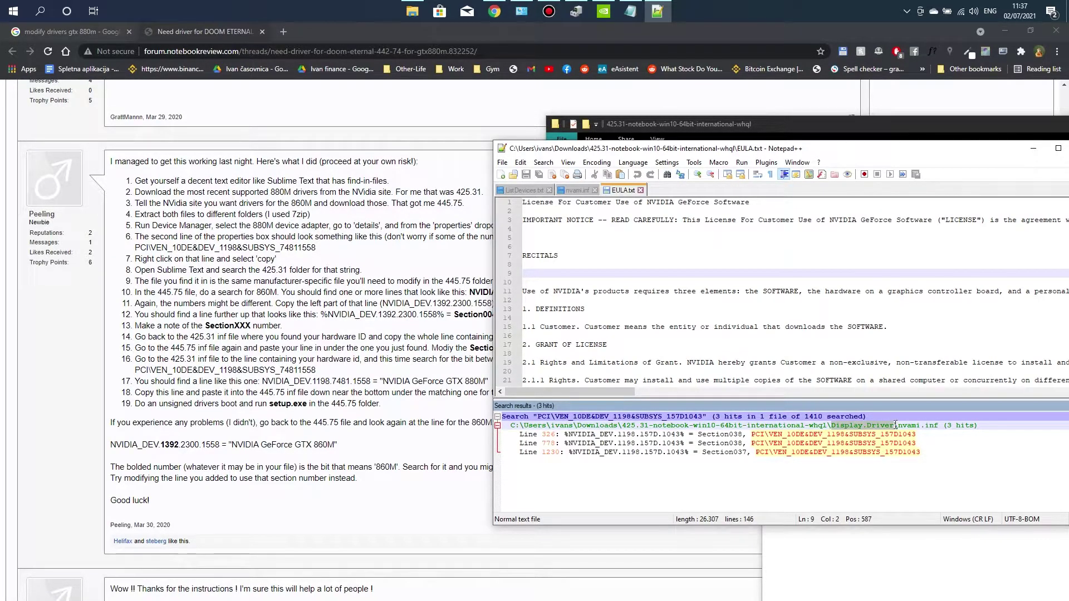
pyautogui.click(695, 125)
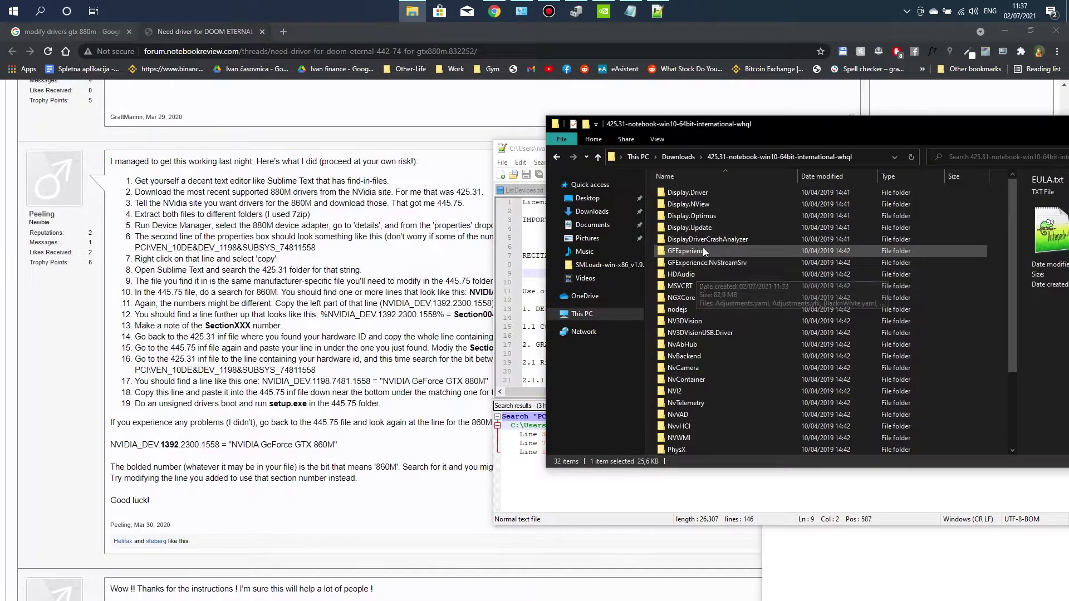
pyautogui.doubleClick(699, 192)
pyautogui.hotkey('alt', 'Tab')
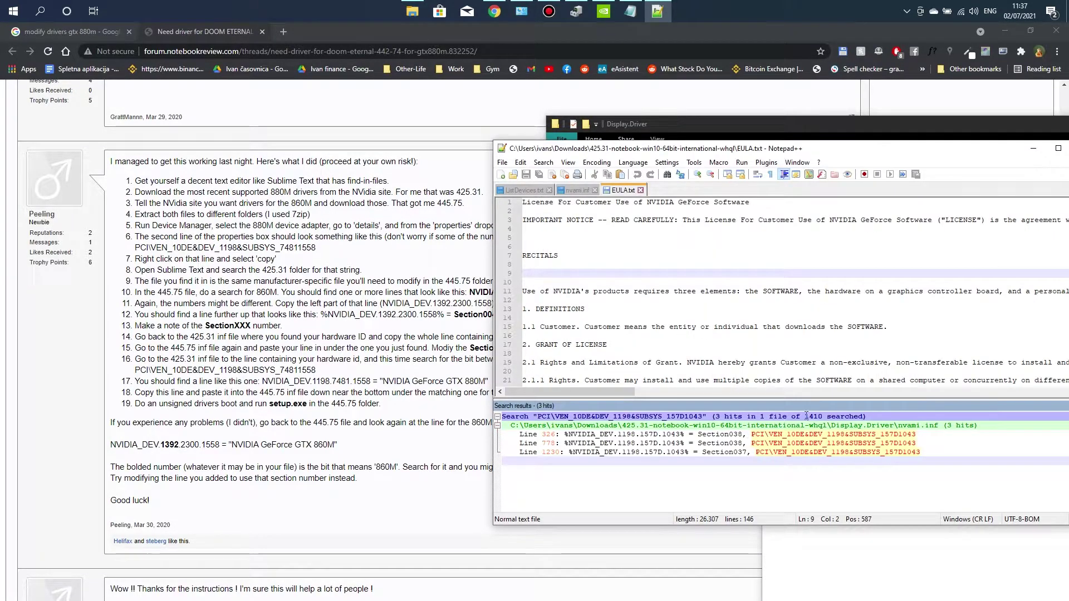
pyautogui.moveTo(897, 425); pyautogui.dragTo(916, 425)
pyautogui.click(737, 126)
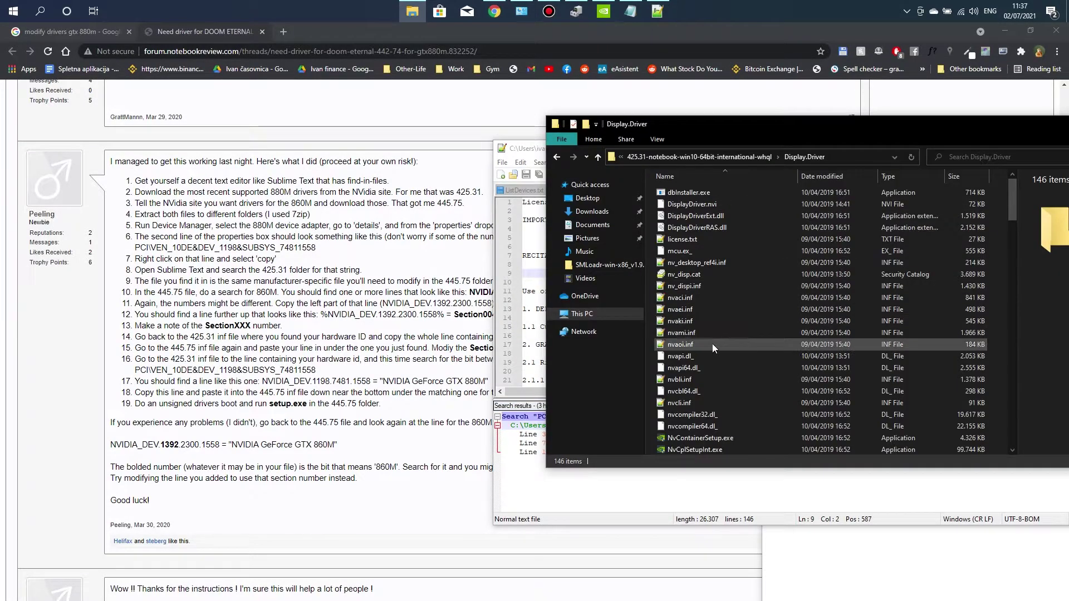
# Close the EULA.txt, nvami.inf and ListDevices.txt files and exit Notepad++
pyautogui.click(528, 257)
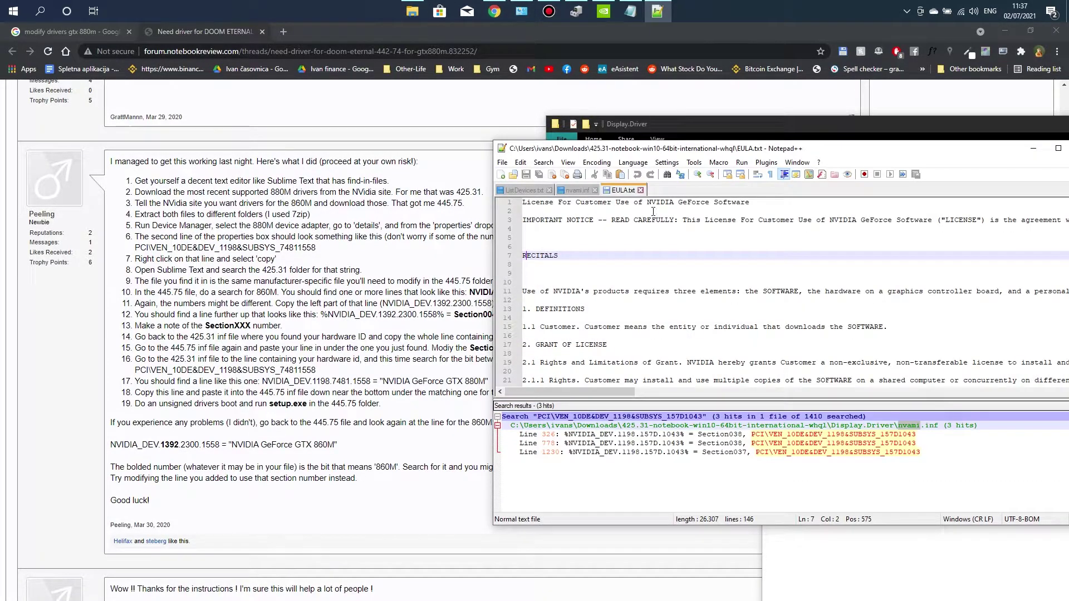
pyautogui.click(640, 190)
pyautogui.click(595, 190)
pyautogui.click(549, 190)
pyautogui.moveTo(678, 148); pyautogui.dragTo(159, 241)
pyautogui.hotkey('alt', 'F4')
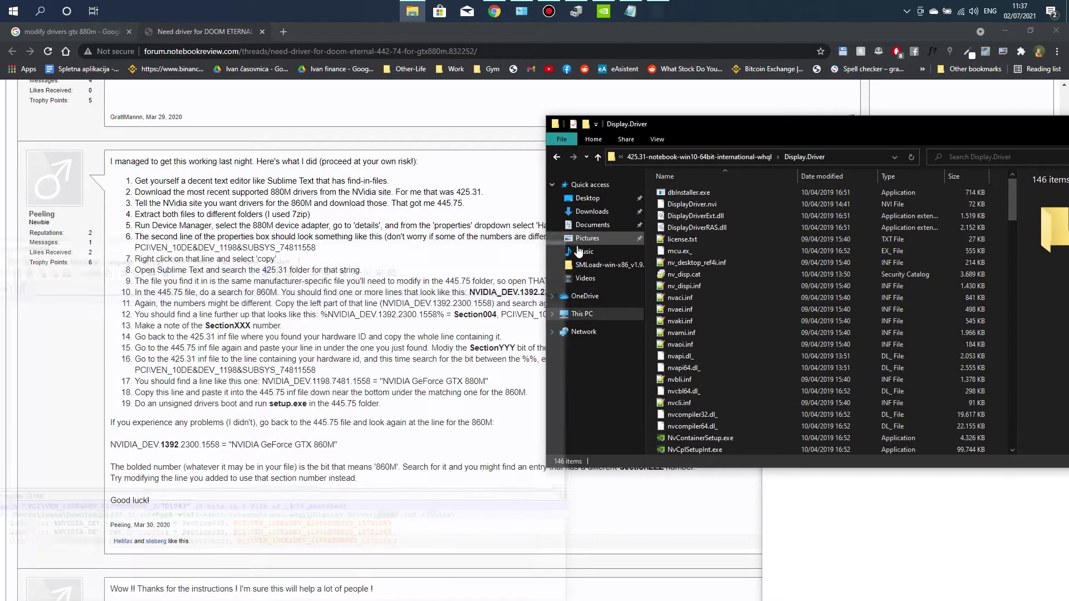
# Open nvami.inf from the 425.31 Display.Driver folder in Notepad++ and move its window off the forum guide
pyautogui.doubleClick(707, 332)
pyautogui.moveTo(346, 238)
pyautogui.mouseDown()
pyautogui.moveTo(346, 100)
pyautogui.moveTo(346, 234)
pyautogui.mouseUp()
pyautogui.moveTo(423, 243); pyautogui.dragTo(854, 94)
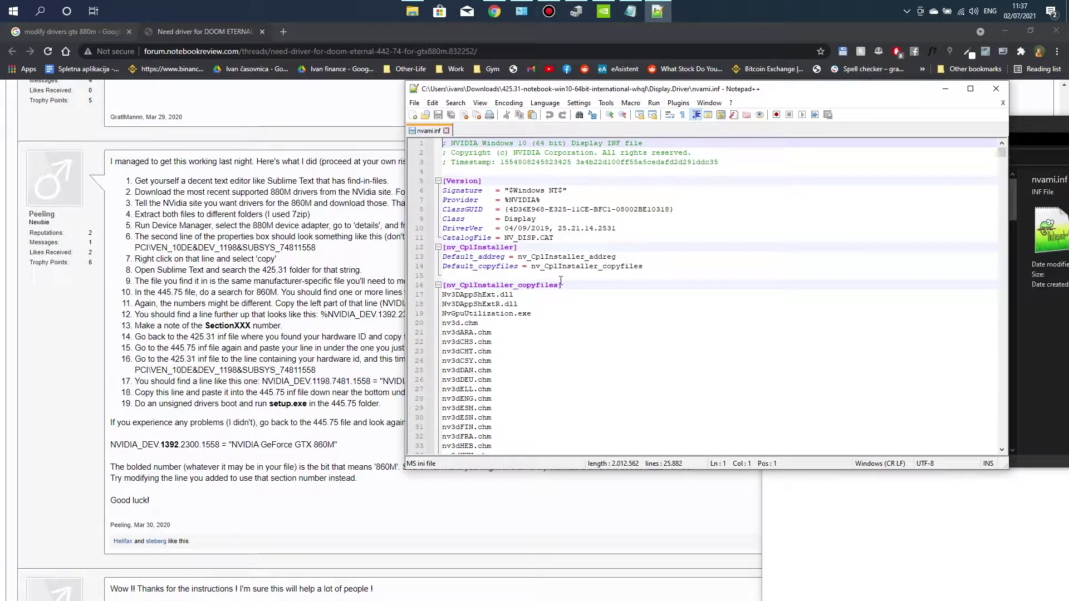
pyautogui.moveTo(476, 96); pyautogui.dragTo(559, 109)
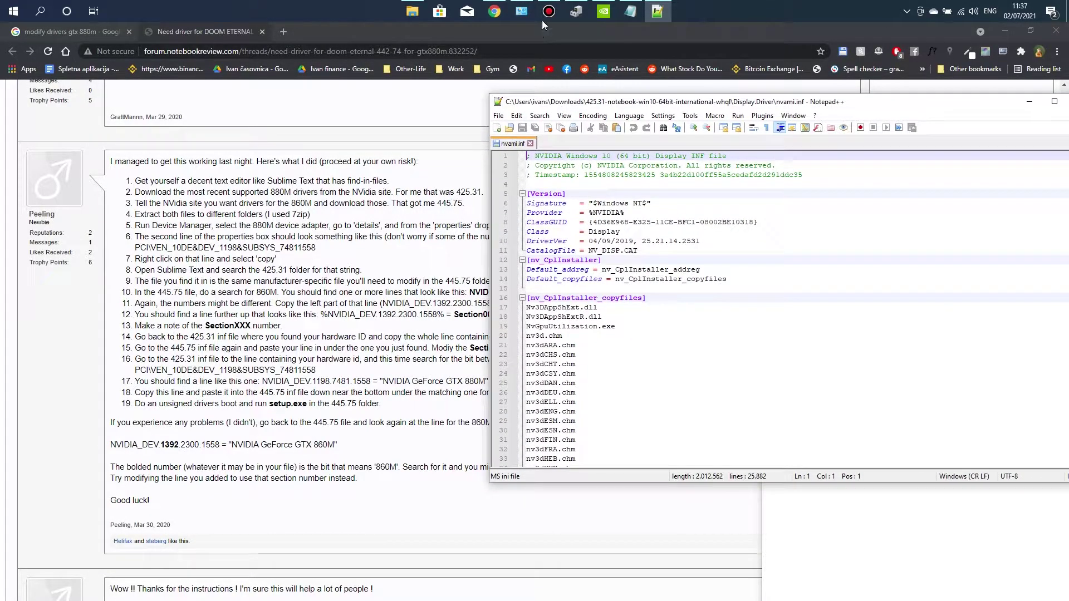
# Find all occurrences of PCI\VEN_10DE&DEV_1198&SUBSYS_157D1043 in the opened nvami.inf document
pyautogui.click(625, 7)
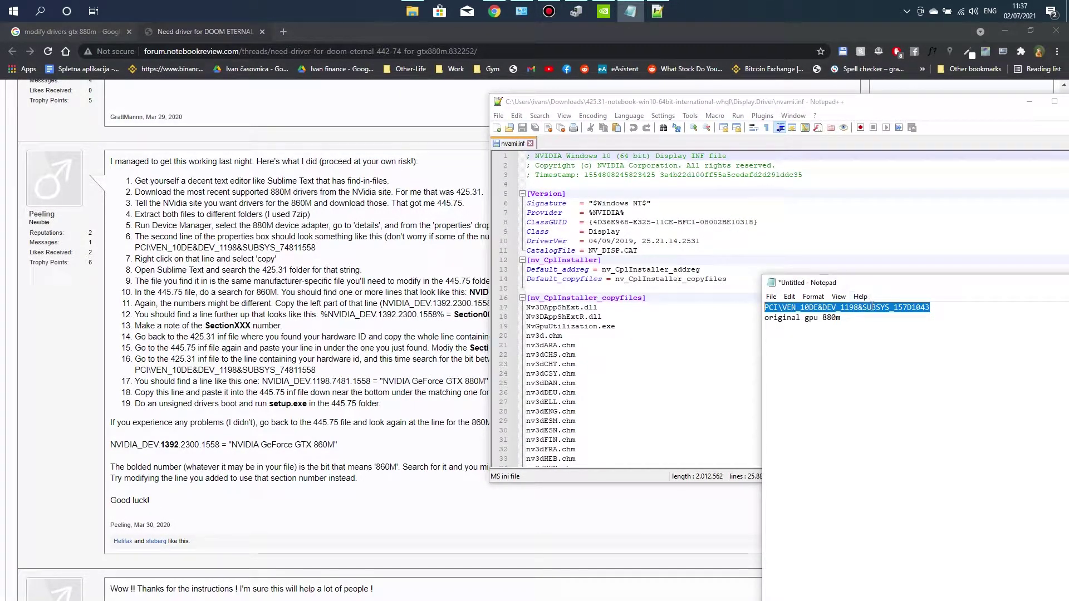
pyautogui.click(667, 240)
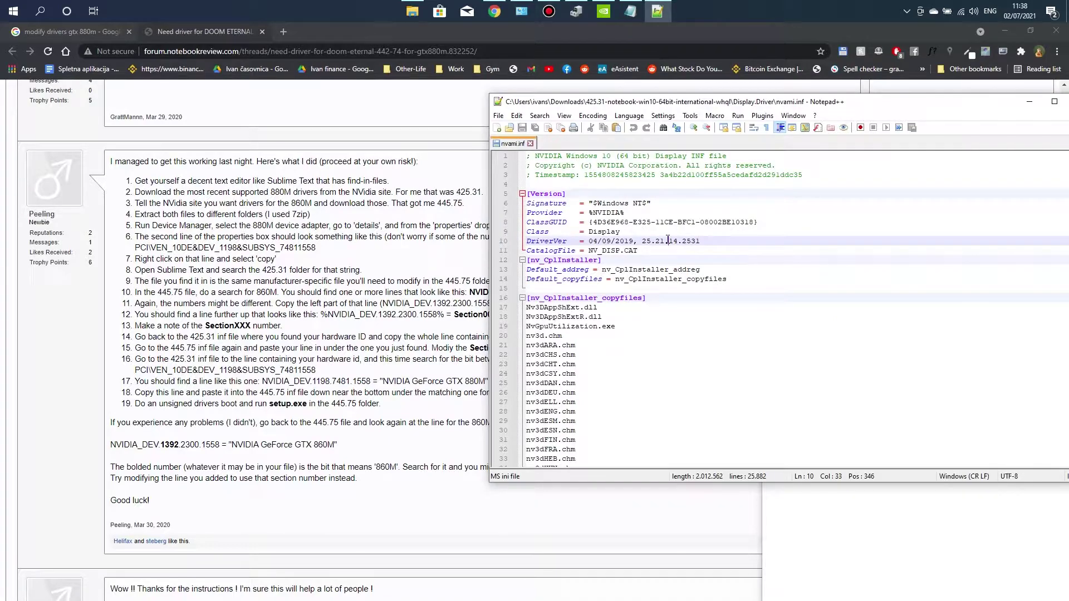
pyautogui.doubleClick(670, 241)
pyautogui.hotkey('ctrl', 'f')
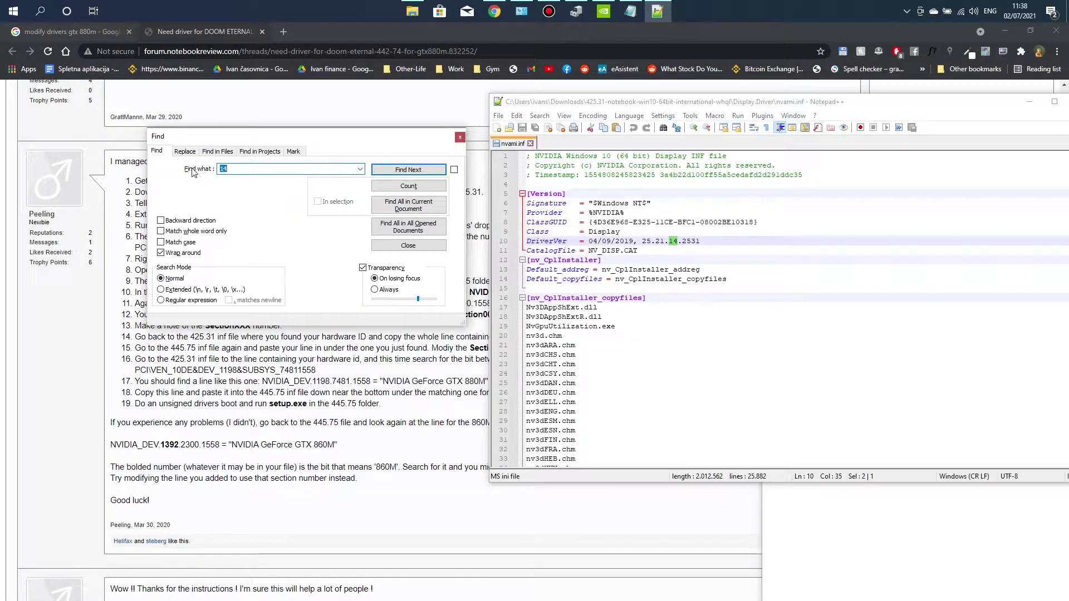
pyautogui.write('PCI\\VEN_10DE&DEV_1198&SUBSYS_157D1043')
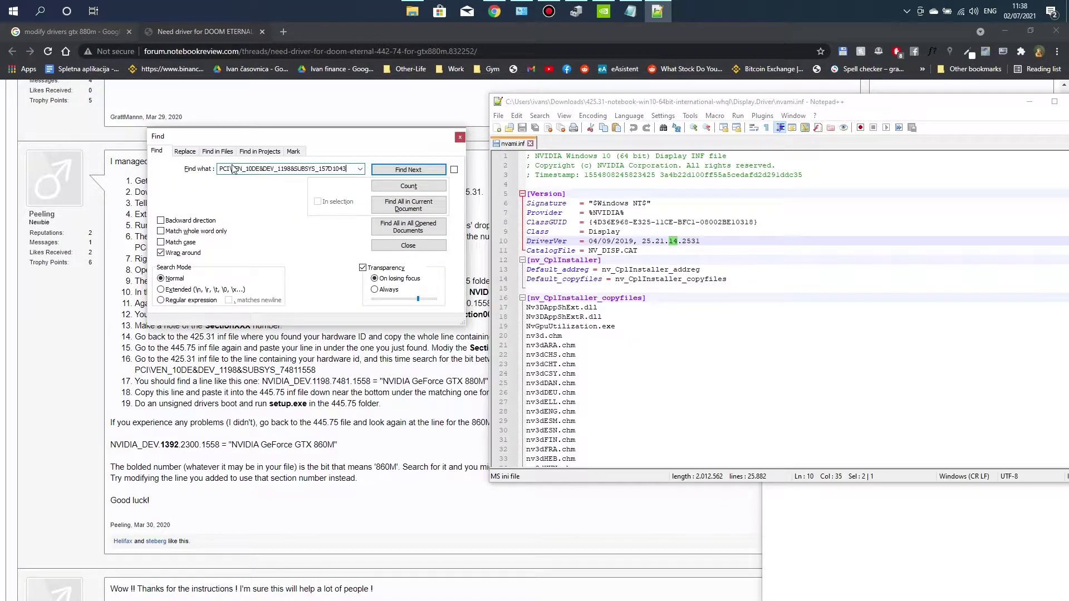
pyautogui.click(408, 205)
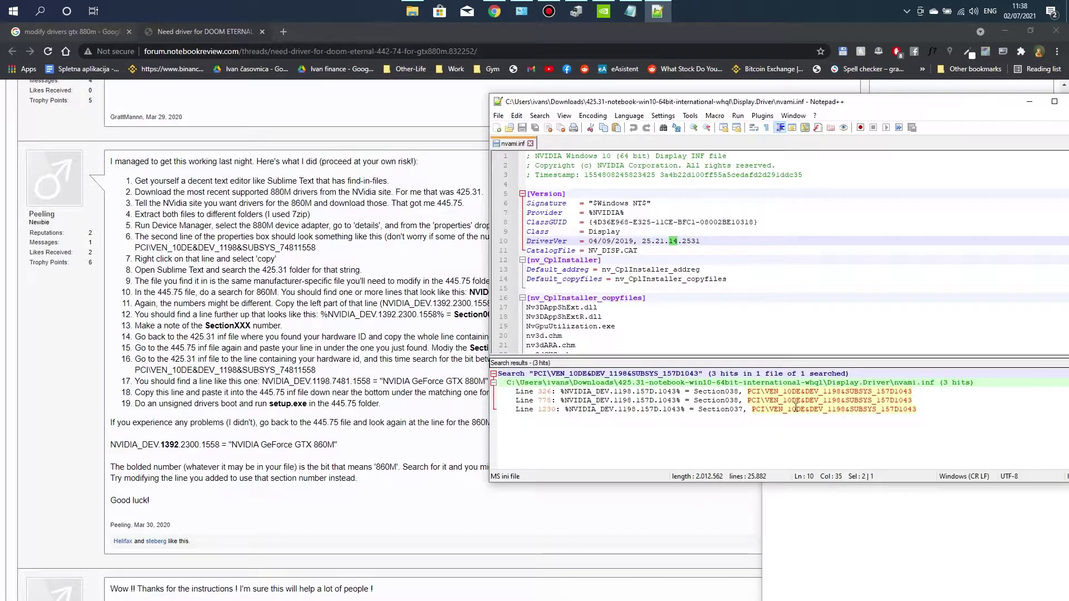
# Arrange the windows so the forum guide's browser fills half the screen beside the Notepad++ window
pyautogui.moveTo(609, 106); pyautogui.dragTo(664, 103)
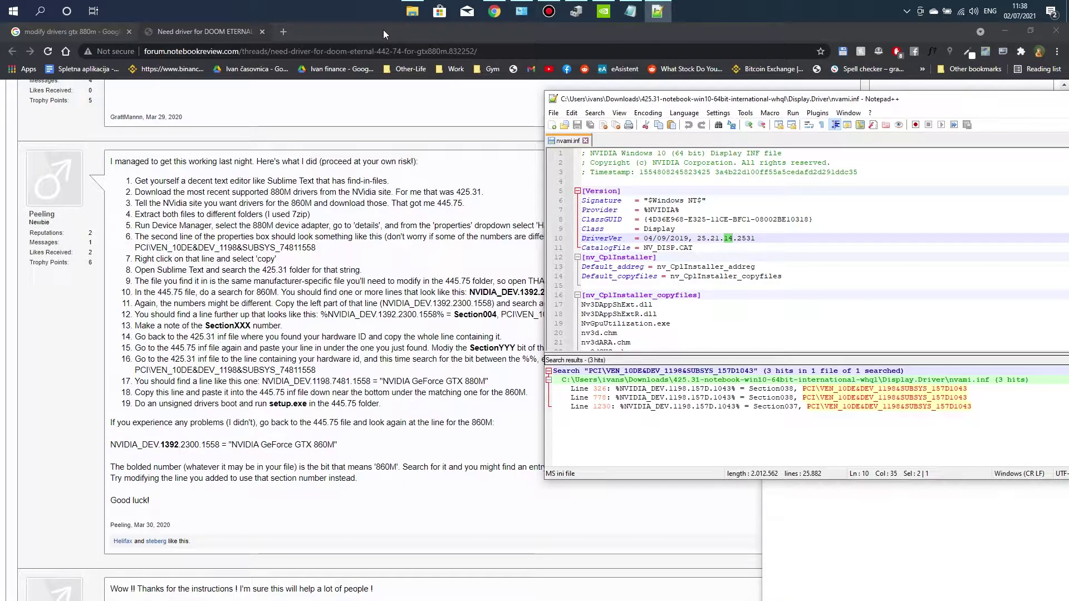
pyautogui.press('super+Left')
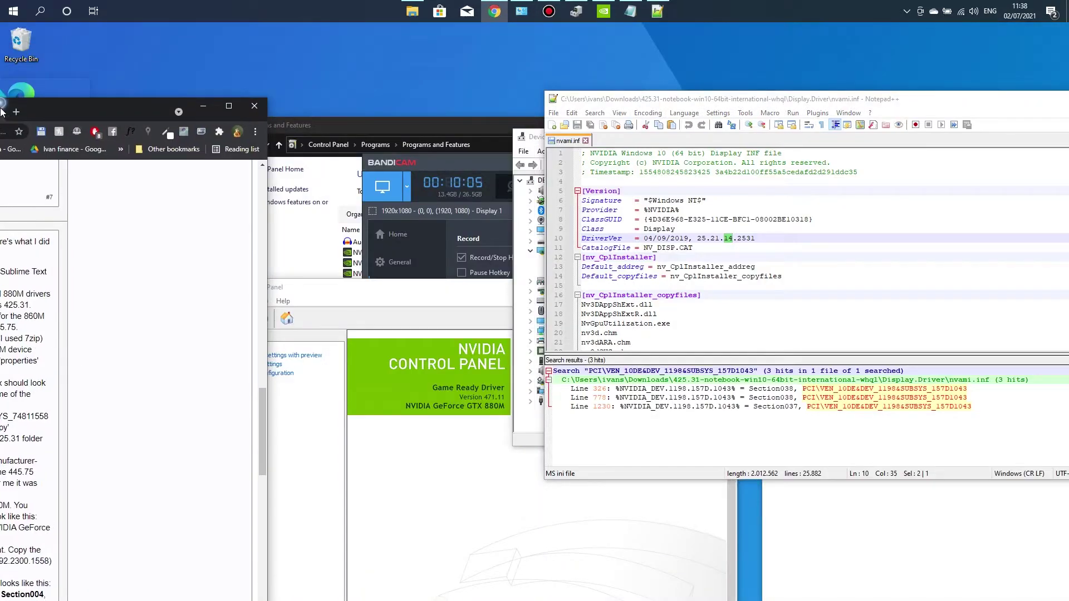
pyautogui.click(214, 298)
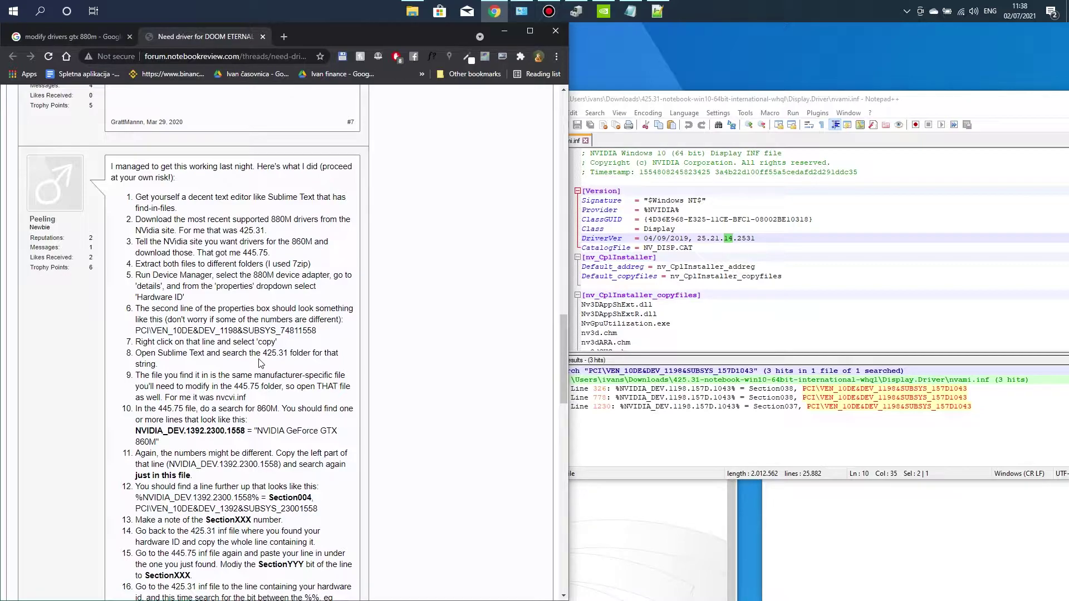
# Copy the whole line 326 with the hardware ID and Section038 from nvami.inf and paste it into the untitled Notepad note
pyautogui.click(653, 388)
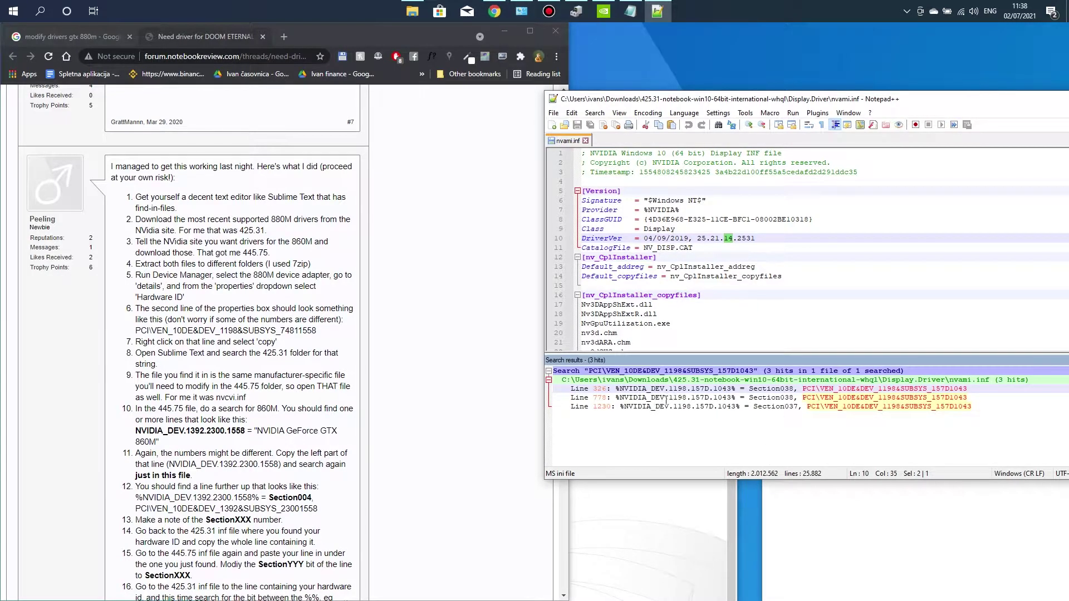
pyautogui.doubleClick(665, 388)
pyautogui.moveTo(935, 240); pyautogui.dragTo(543, 240)
pyautogui.hotkey('ctrl', 'c')
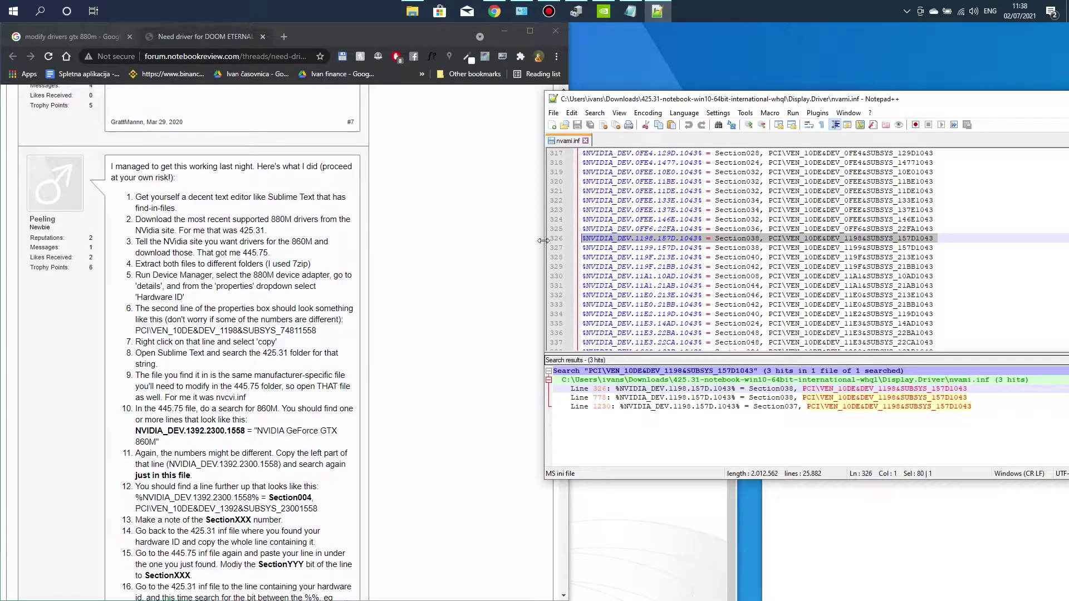
pyautogui.hotkey('alt', 'Tab')
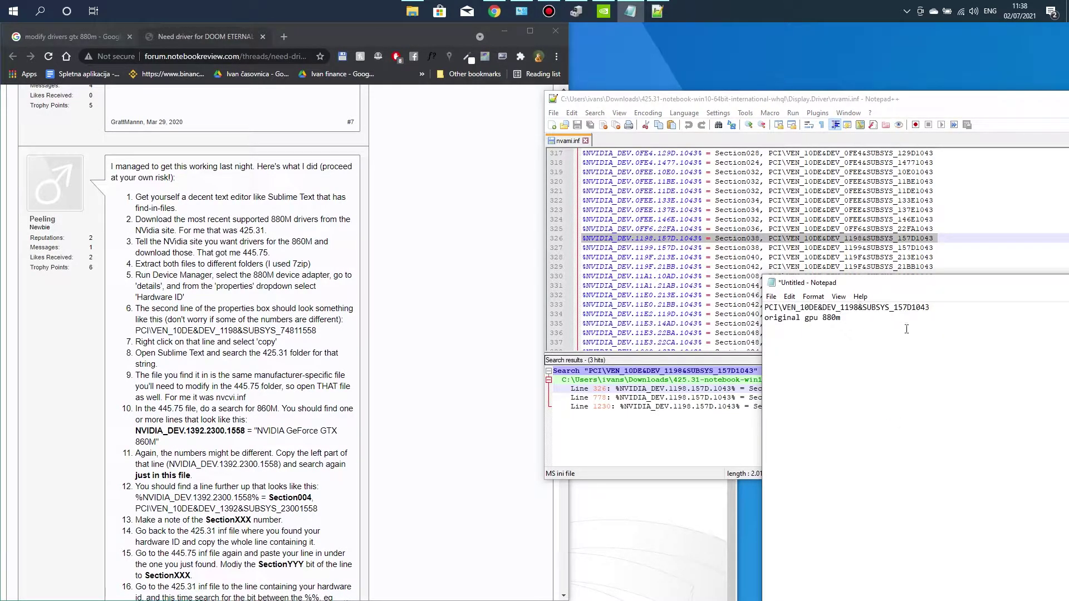
pyautogui.hotkey('ctrl', 'v')
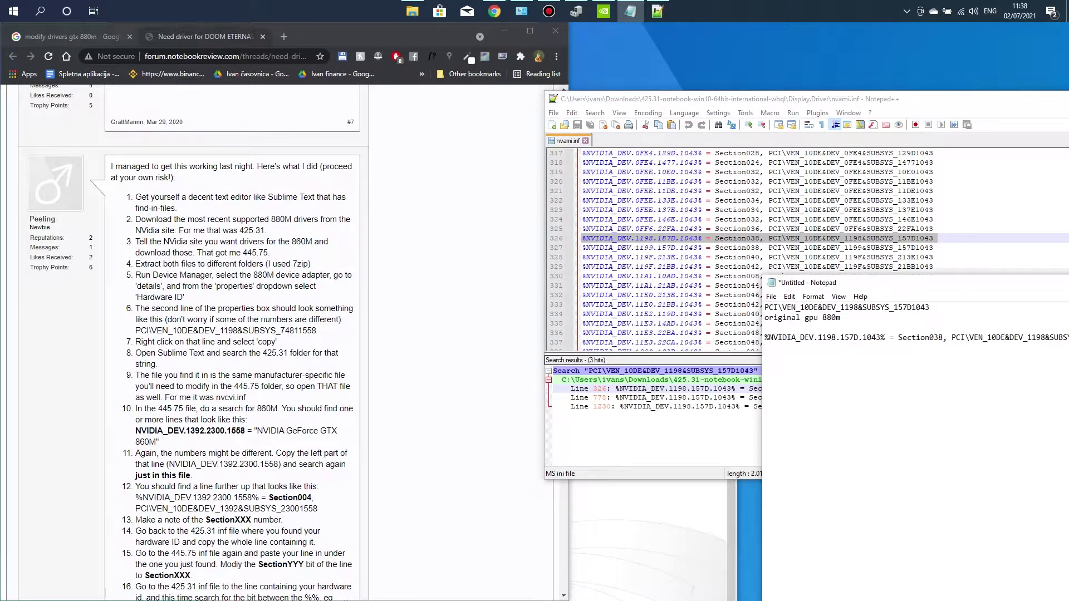
# Move the Notepad window to reveal the full line, copy the label "original gpu 880m" beneath it, and add blank lines
pyautogui.moveTo(916, 287); pyautogui.dragTo(656, 303)
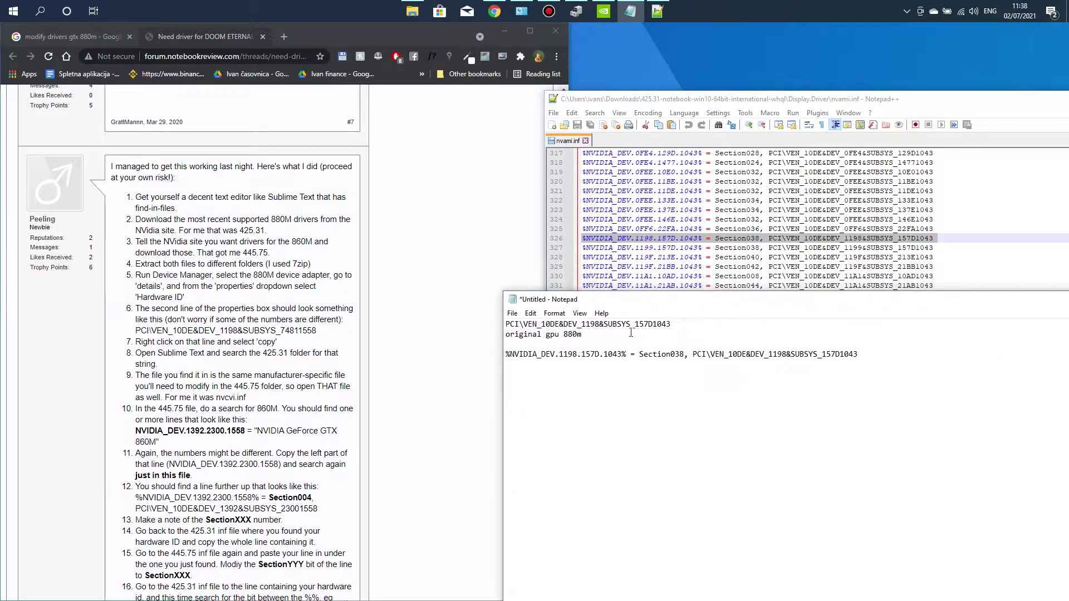
pyautogui.moveTo(583, 334); pyautogui.dragTo(506, 334)
pyautogui.hotkey('ctrl', 'c')
pyautogui.click(522, 361)
pyautogui.hotkey('ctrl', 'v')
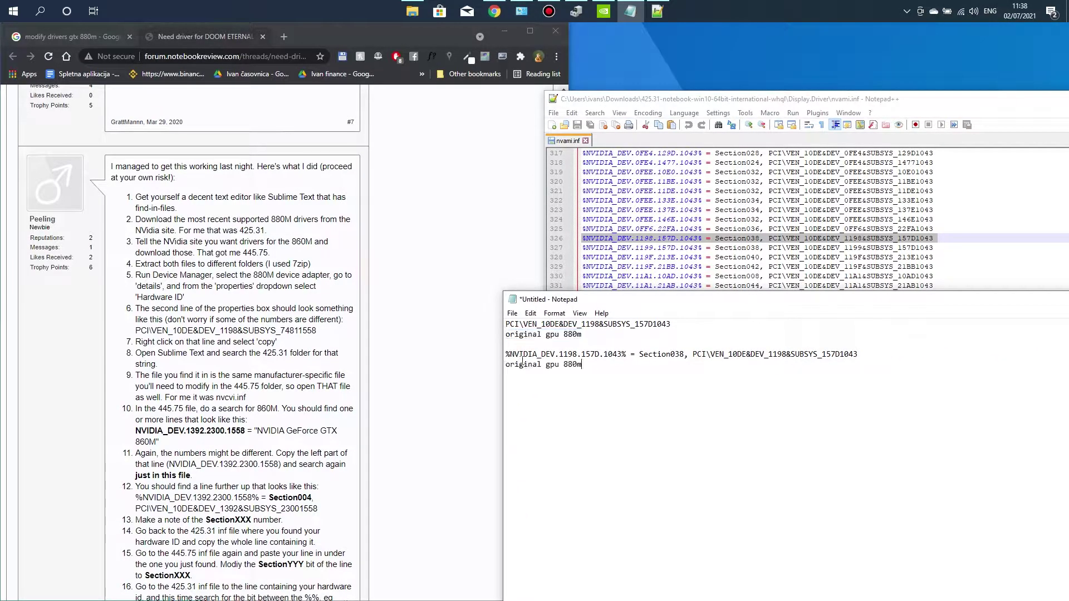
pyautogui.press('Return')
pyautogui.press('Return')
pyautogui.press('Return')
# Open nvami.inf from the 471.11 driver's Display.Driver folder and separate it into its own Notepad++ window, moved up to be fully visible
pyautogui.click(412, 12)
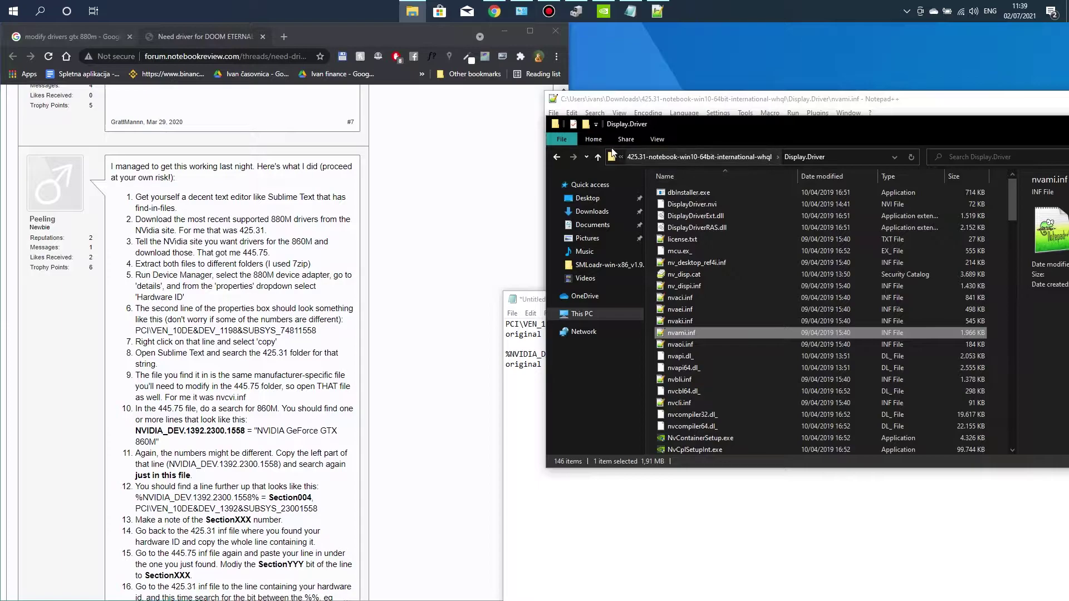
pyautogui.click(563, 158)
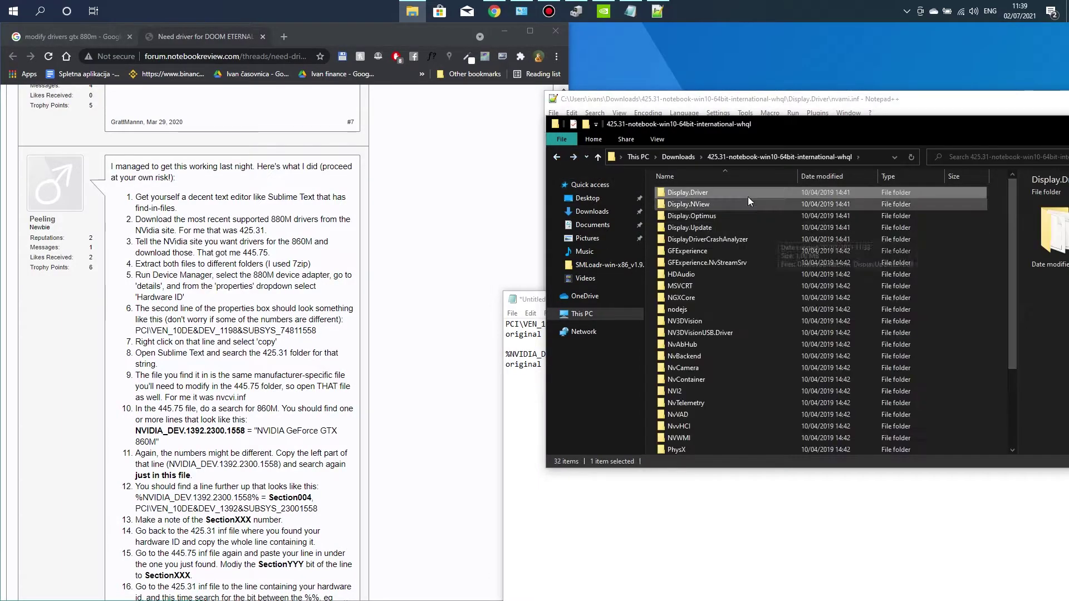
pyautogui.click(680, 157)
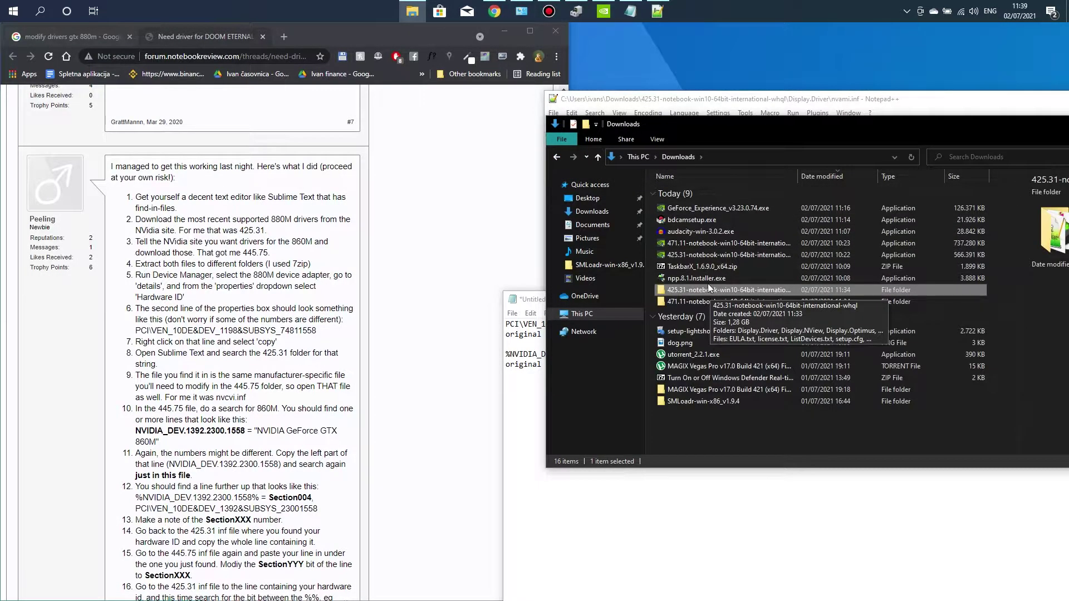
pyautogui.doubleClick(683, 302)
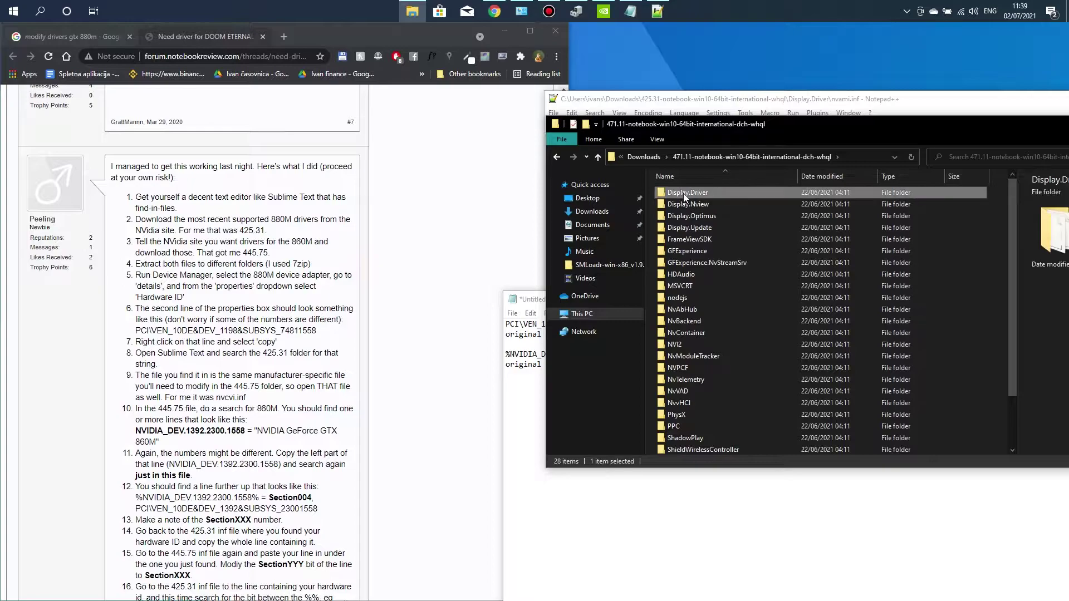
pyautogui.doubleClick(683, 192)
pyautogui.scroll(-3, 687, 334)
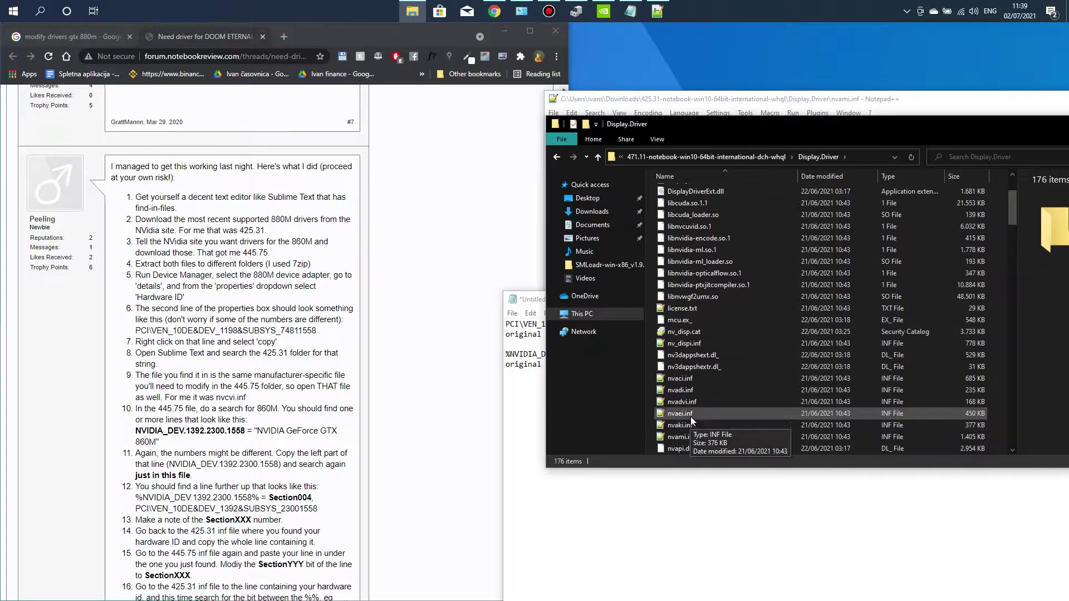
pyautogui.doubleClick(696, 436)
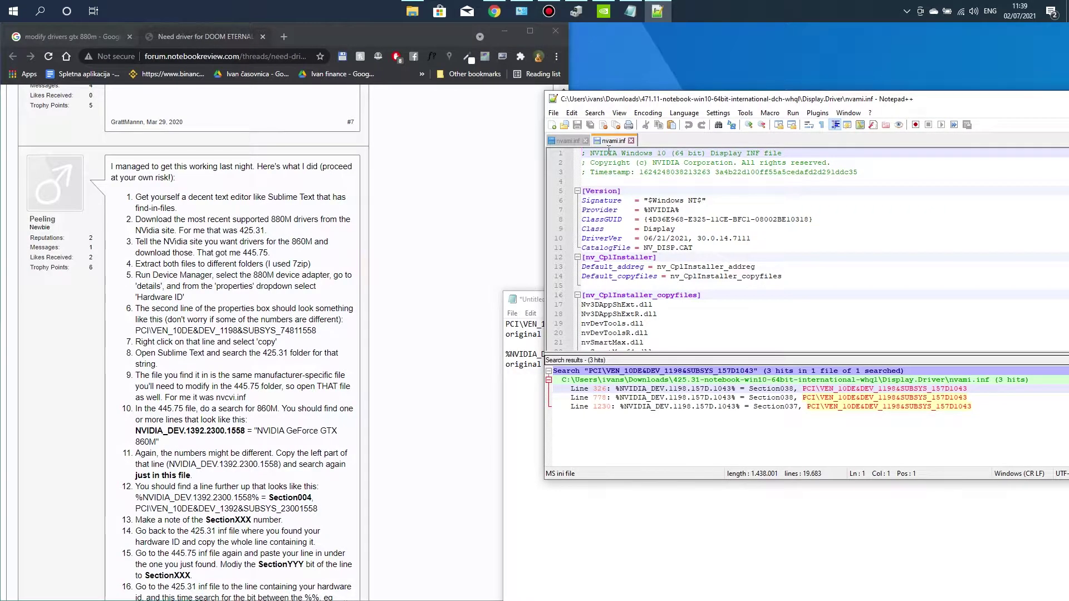
pyautogui.moveTo(611, 142); pyautogui.dragTo(396, 271)
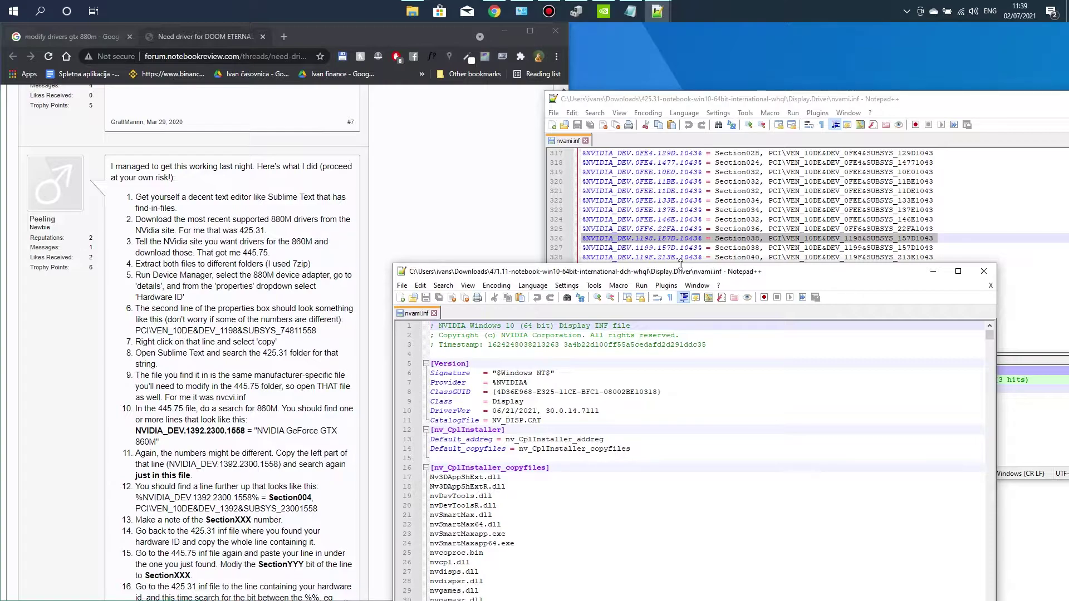
pyautogui.moveTo(490, 277); pyautogui.dragTo(449, 162)
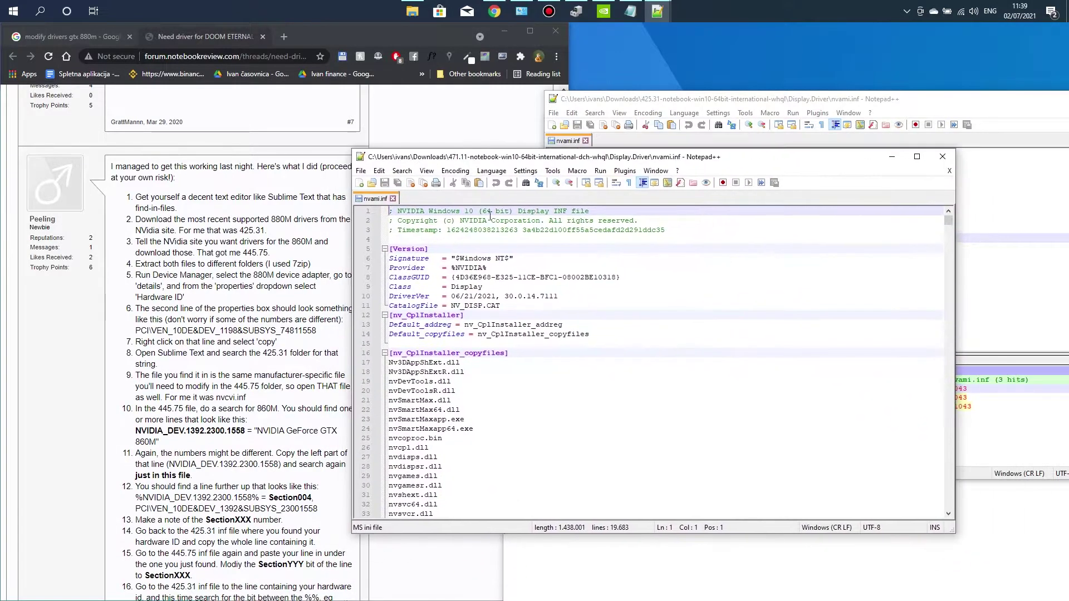
# Find all occurrences of 860M in the 471.11 nvami.inf document
pyautogui.doubleClick(457, 372)
pyautogui.hotkey('ctrl', 'f')
pyautogui.write('860M')
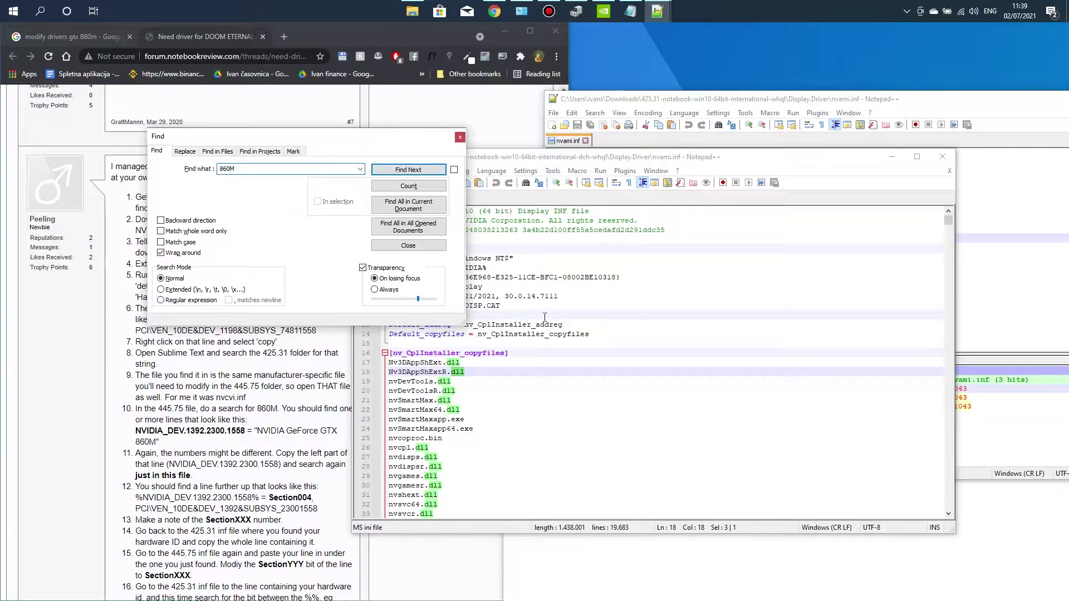
pyautogui.click(429, 210)
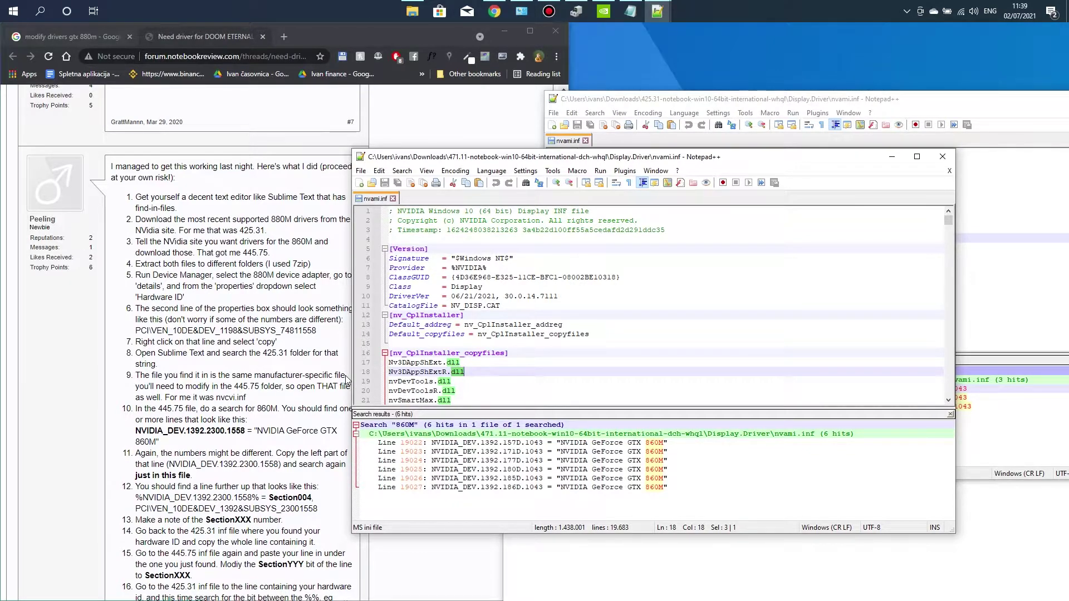
# Copy line 19022, NVIDIA_DEV.1392.157D.1043 = "NVIDIA GeForce GTX 860M", into the Notepad note and label it "MODIFIED DRIVERS FOLDER 860M" beneath
pyautogui.doubleClick(491, 442)
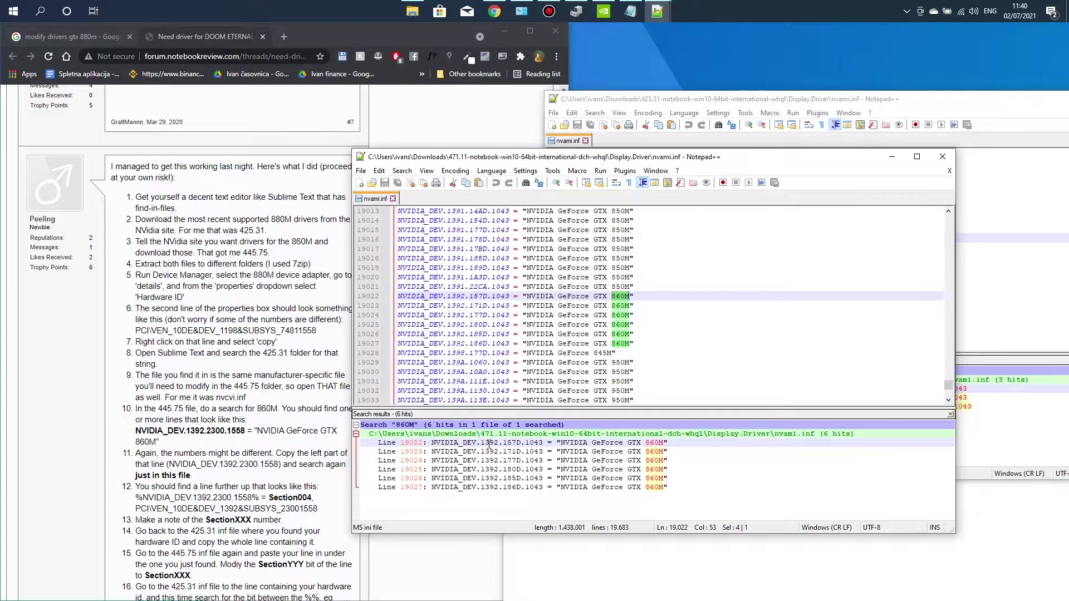
pyautogui.moveTo(634, 296); pyautogui.dragTo(399, 297)
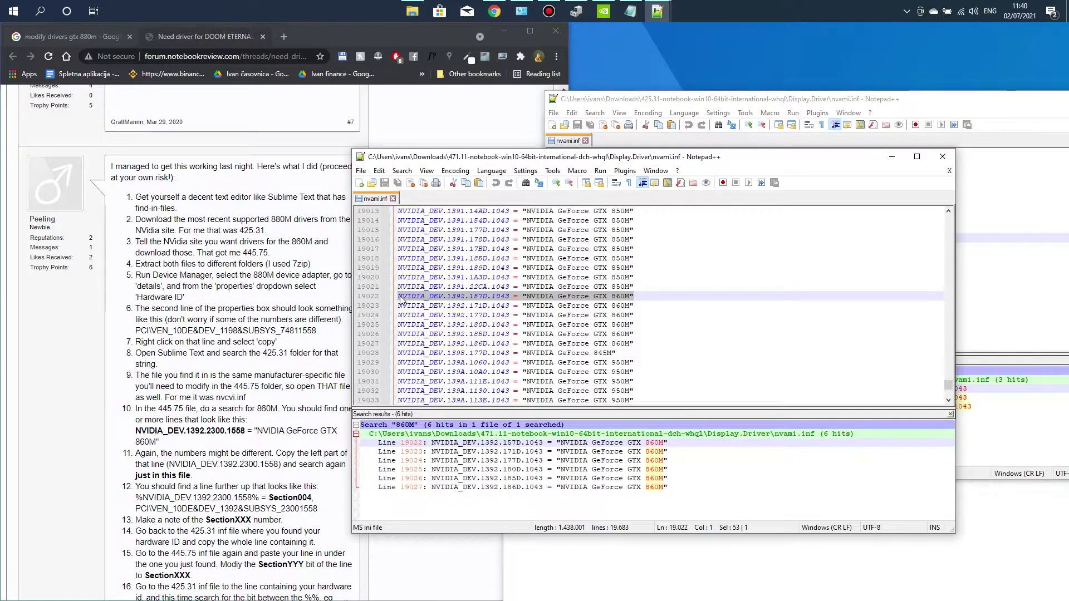
pyautogui.rightClick(402, 299)
pyautogui.click(428, 315)
pyautogui.hotkey('alt', 'Tab')
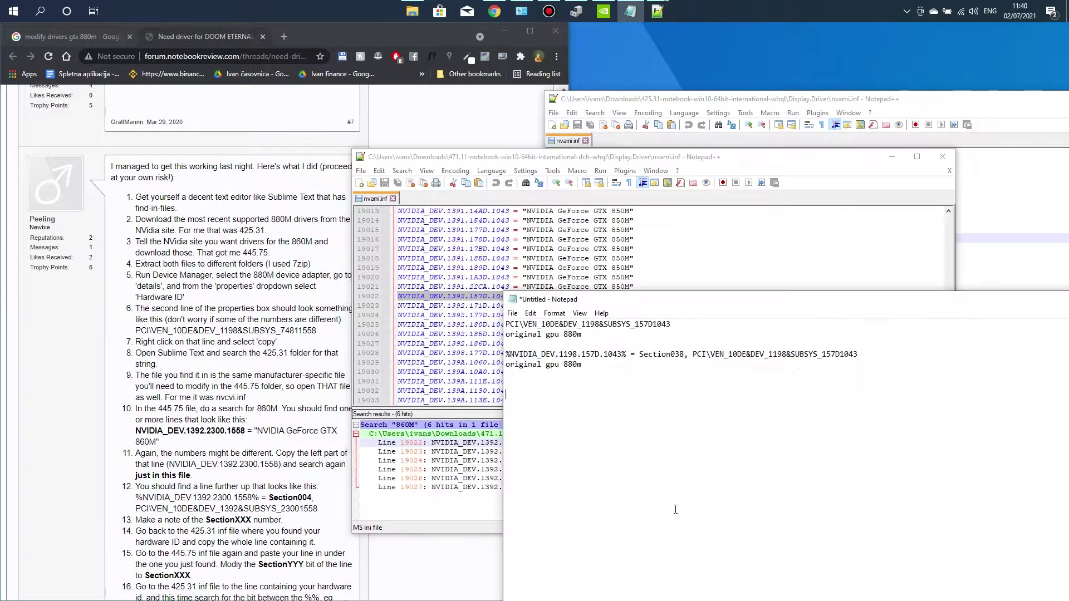
pyautogui.press('Return')
pyautogui.press('Return')
pyautogui.press('Return')
pyautogui.hotkey('ctrl', 'v')
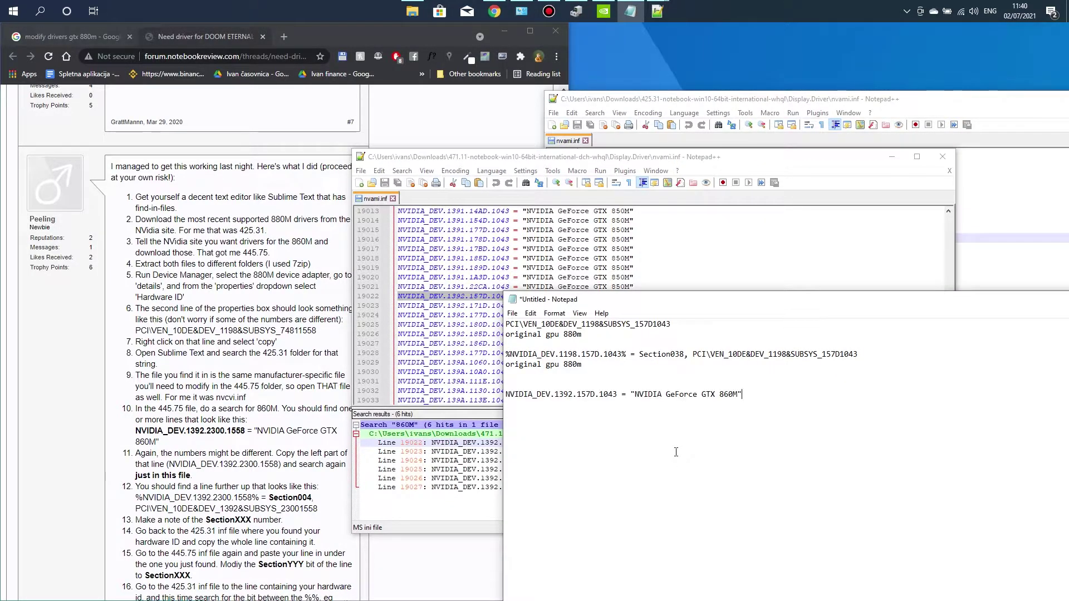
pyautogui.write('MODIFIED DRIVERS FOLDER 8')
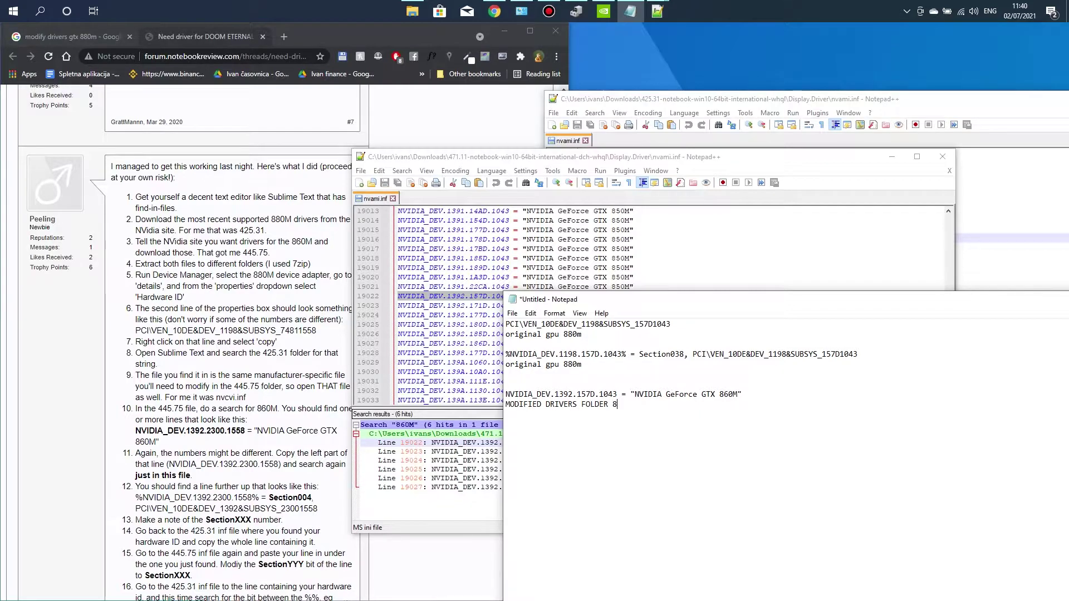
pyautogui.write('60M')
pyautogui.moveTo(583, 365); pyautogui.dragTo(484, 301)
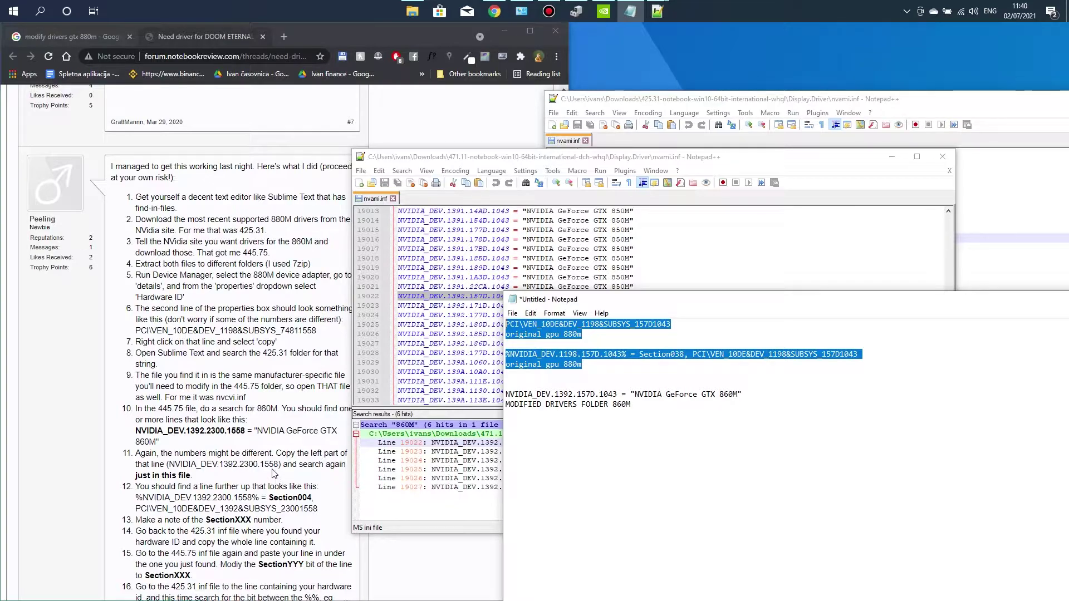
pyautogui.click(517, 359)
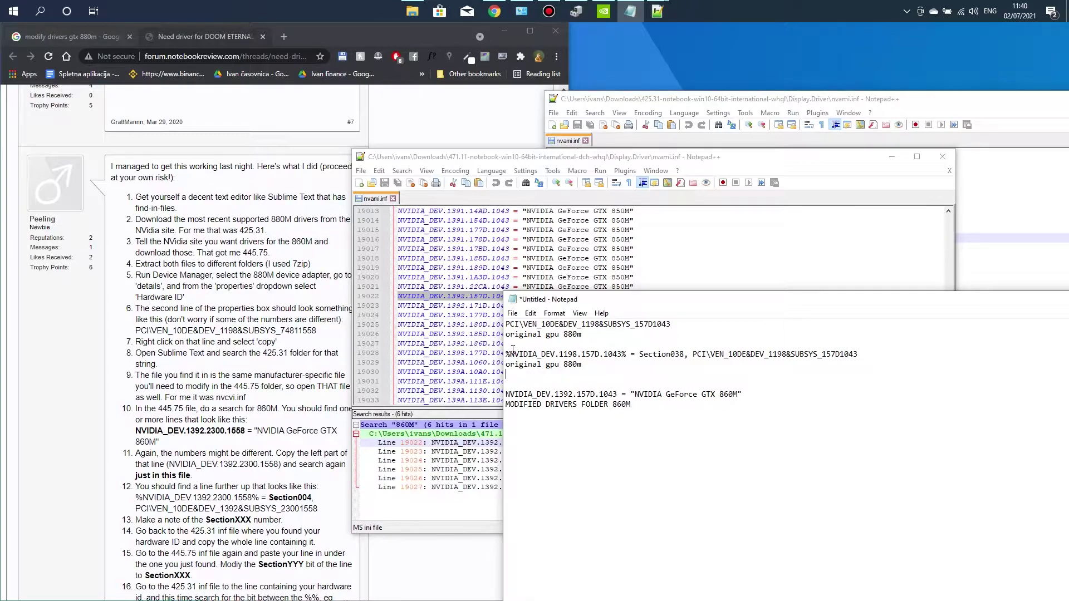
pyautogui.moveTo(511, 354); pyautogui.dragTo(622, 352)
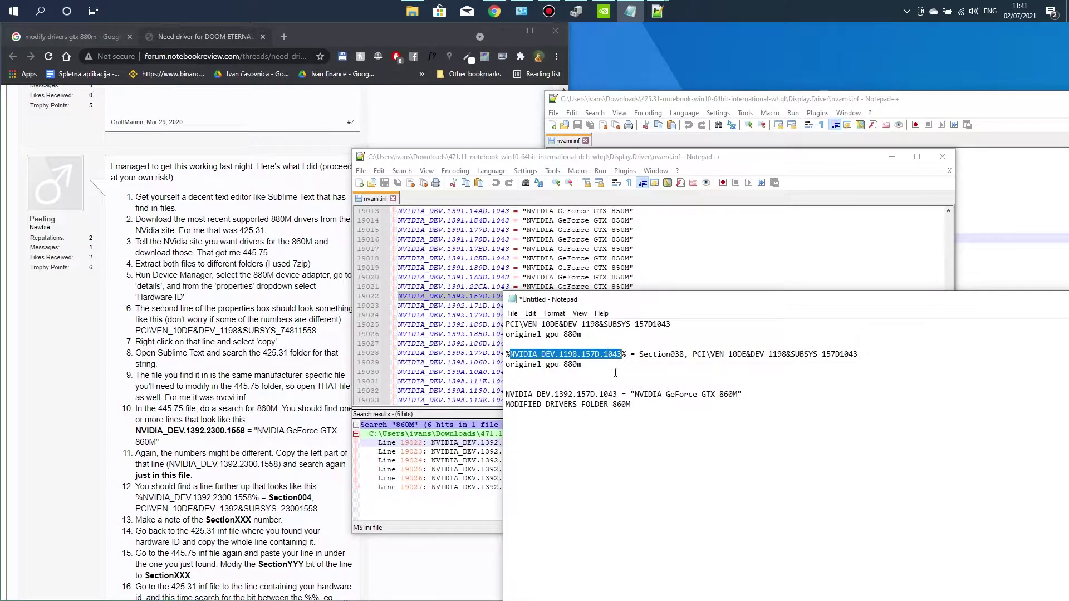
# Copy NVIDIA_DEV.1392.157D.1043 from the note and find all its occurrences in the 471.11 nvami.inf document
pyautogui.moveTo(618, 394); pyautogui.dragTo(506, 394)
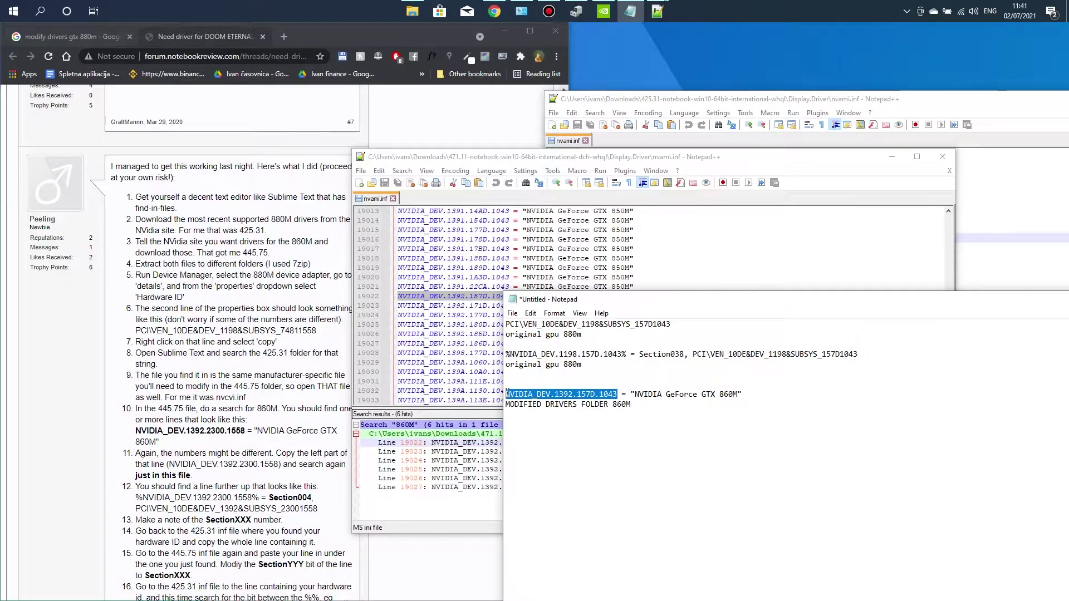
pyautogui.rightClick(582, 401)
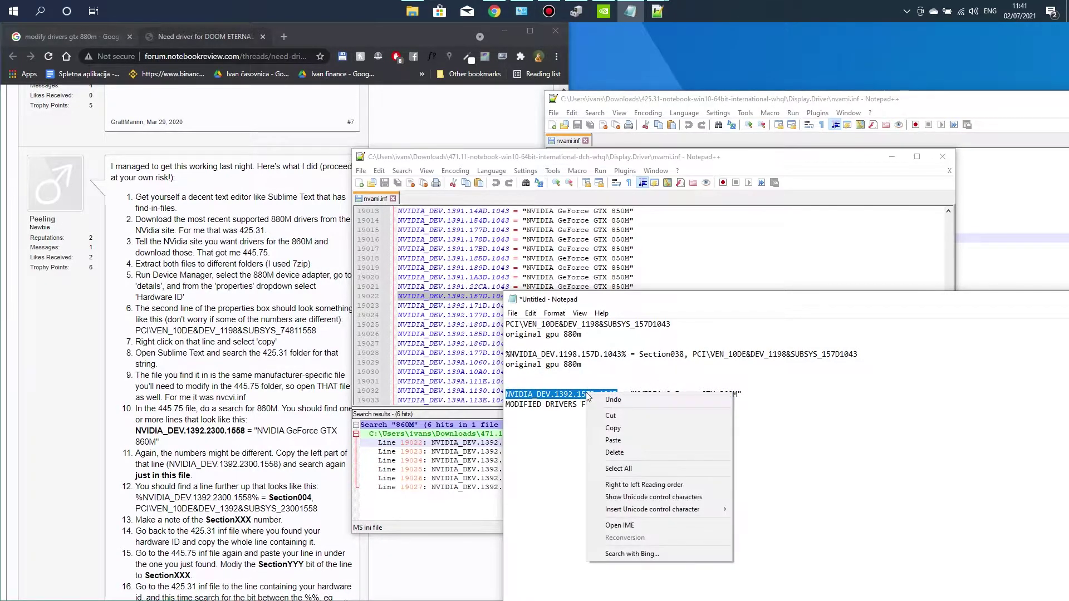
pyautogui.click(615, 428)
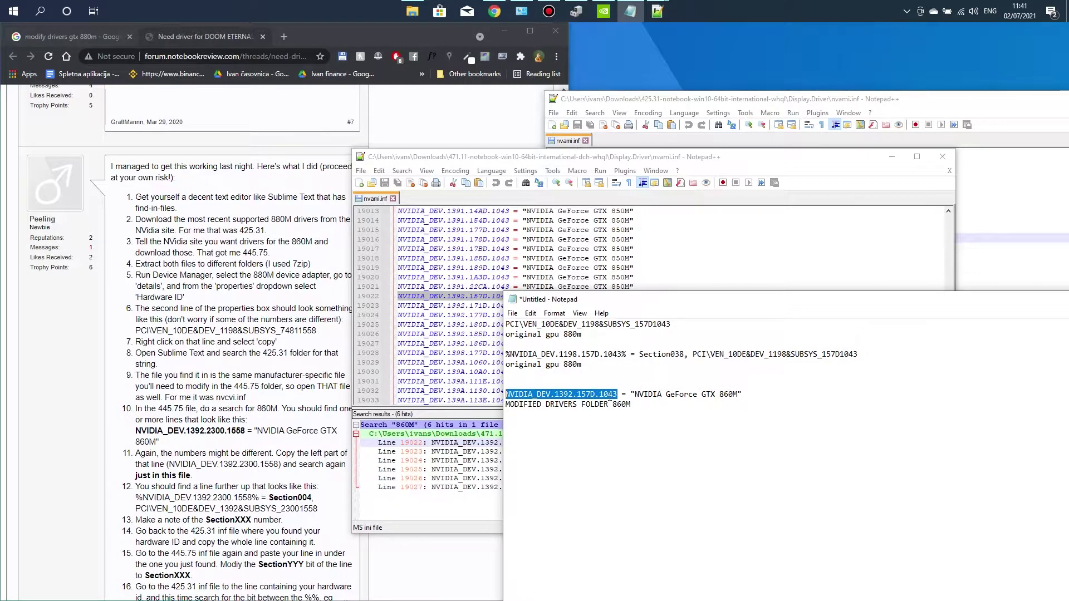
pyautogui.doubleClick(477, 287)
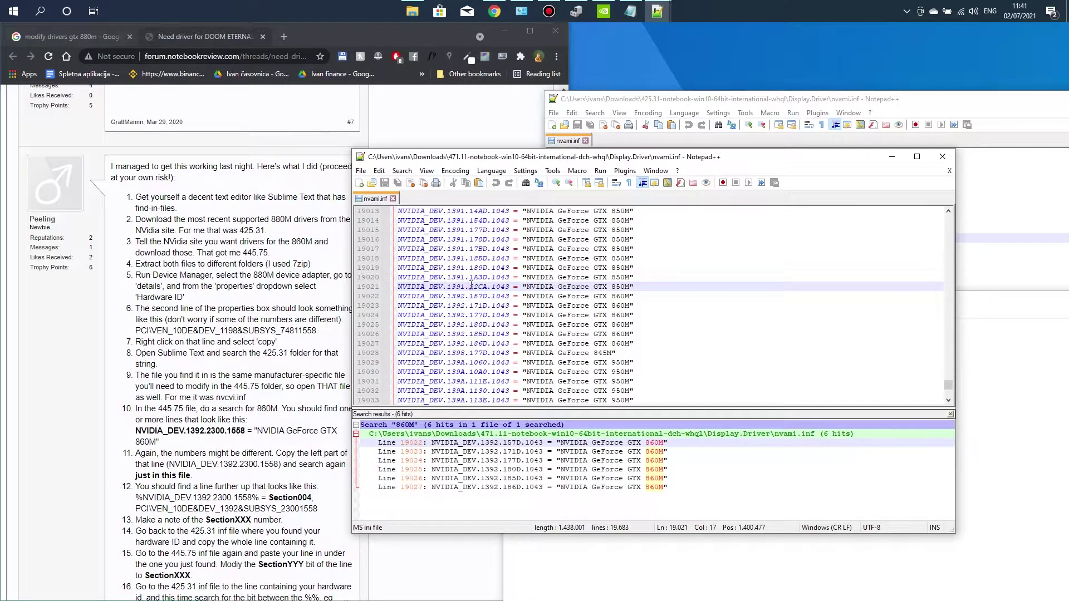
pyautogui.hotkey('ctrl', 'f')
pyautogui.hotkey('ctrl', 'v')
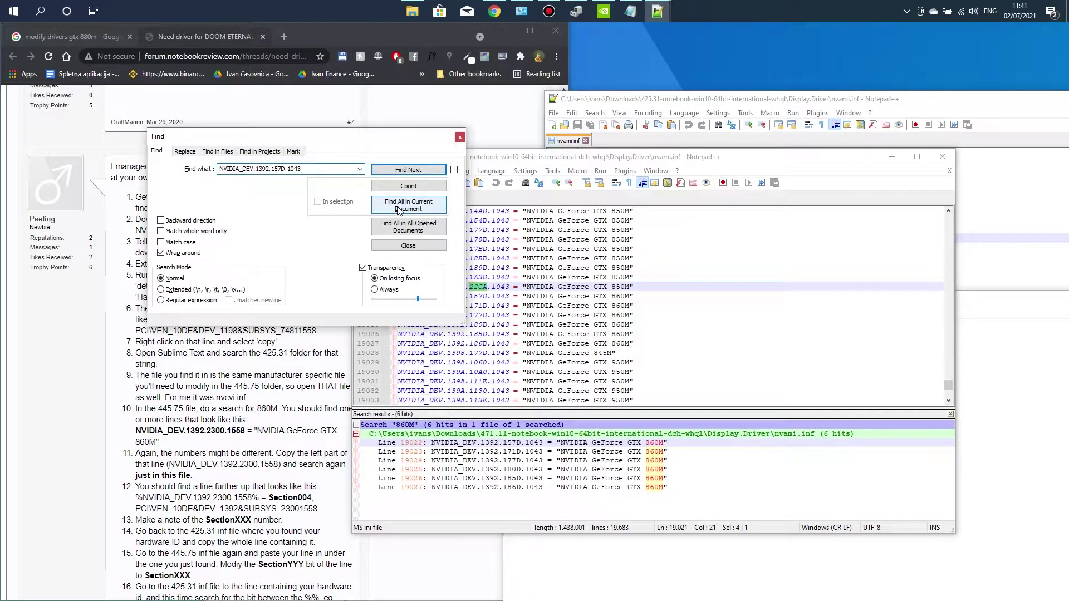
pyautogui.click(400, 207)
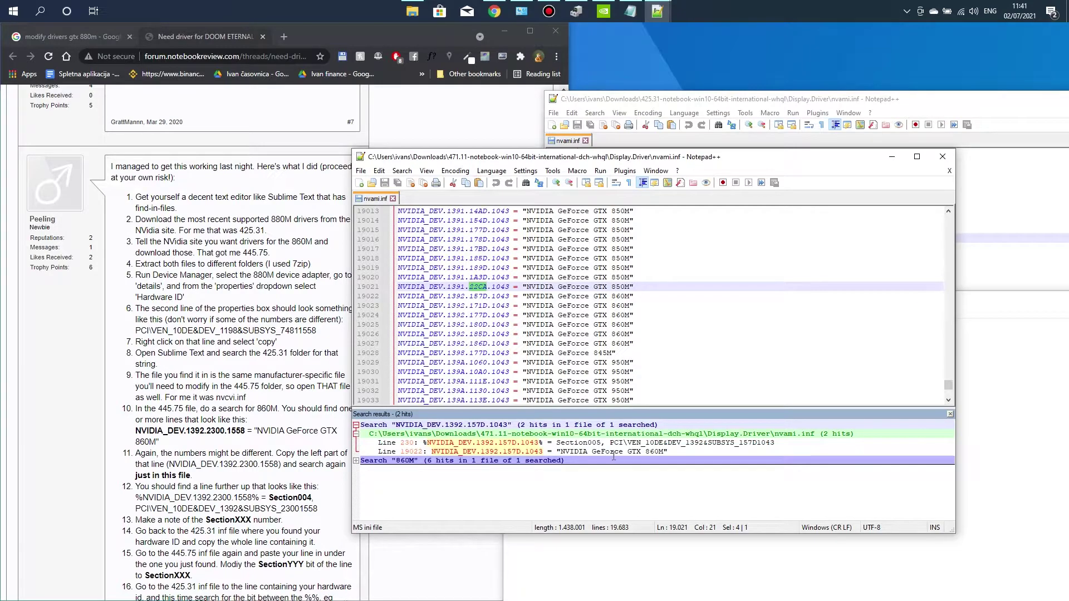
# Copy the whole line 230 with NVIDIA_DEV.1392.157D.1043 and Section005 from the 471.11 nvami.inf into the Notepad note, after a blank line
pyautogui.doubleClick(511, 442)
pyautogui.moveTo(754, 300); pyautogui.dragTo(384, 301)
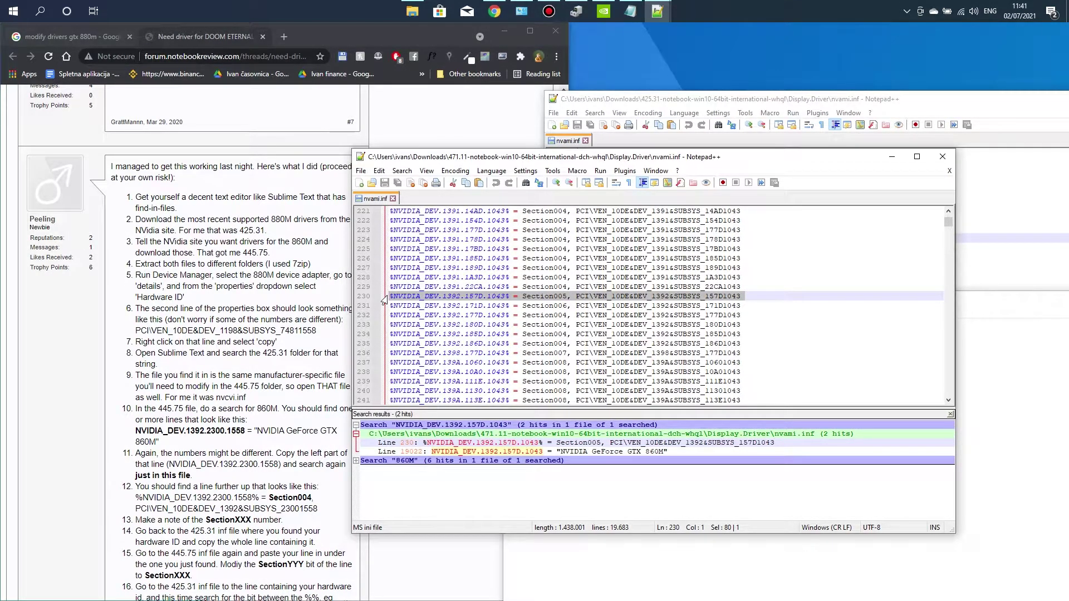
pyautogui.click(1014, 421)
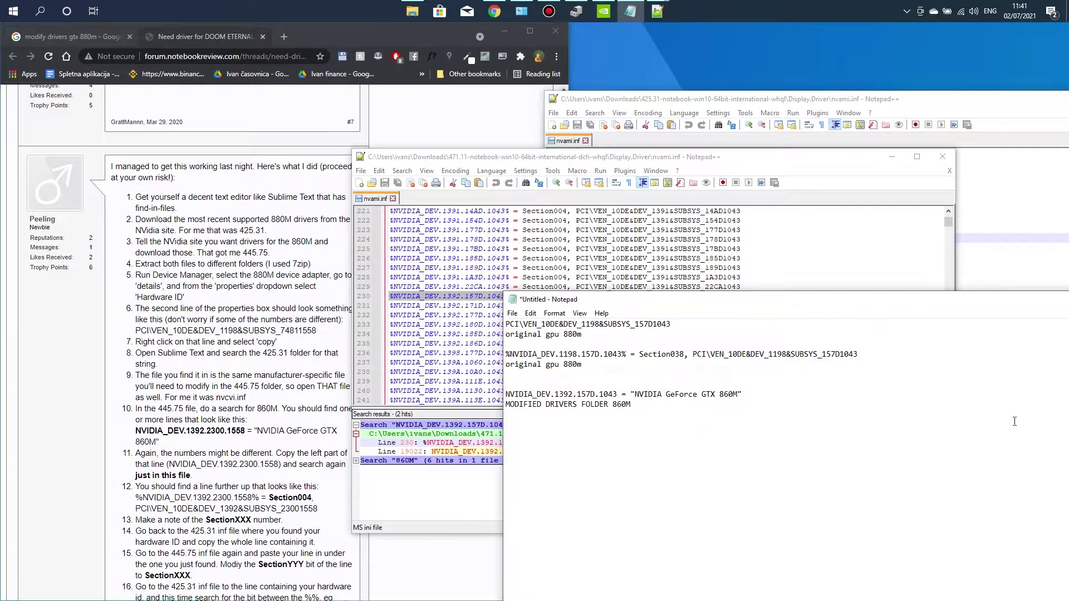
pyautogui.press('Return')
pyautogui.press('Return')
pyautogui.hotkey('ctrl', 'v')
# Duplicate the label "MODIFIED DRIVERS FOLDER 860M" beneath the Section005 line in the note
pyautogui.moveTo(666, 394); pyautogui.dragTo(504, 405)
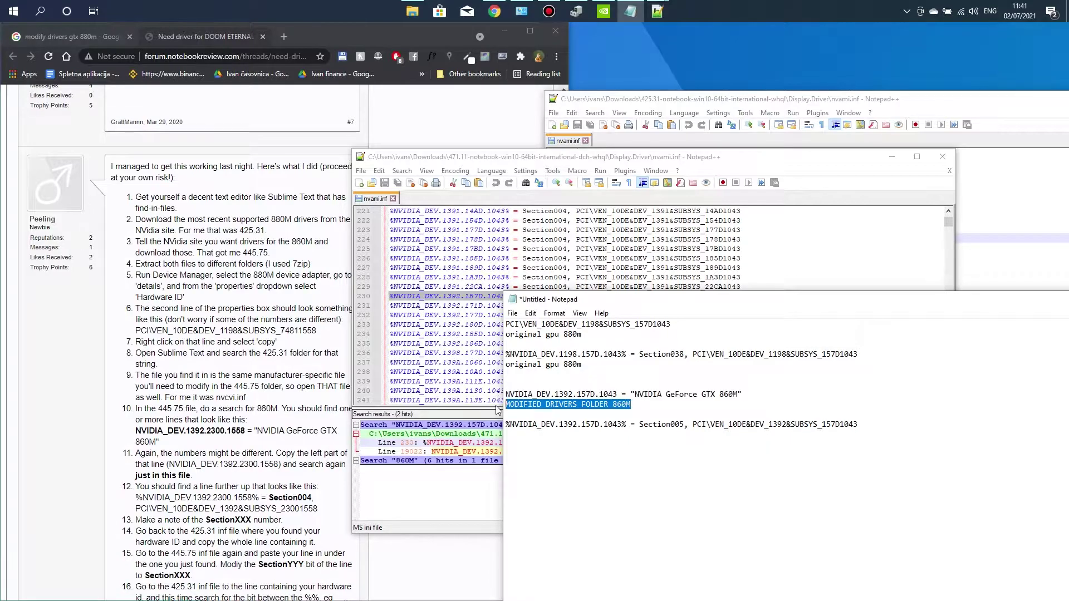
pyautogui.hotkey('ctrl', 'c')
pyautogui.click(550, 445)
pyautogui.press('Return')
pyautogui.hotkey('ctrl', 'v')
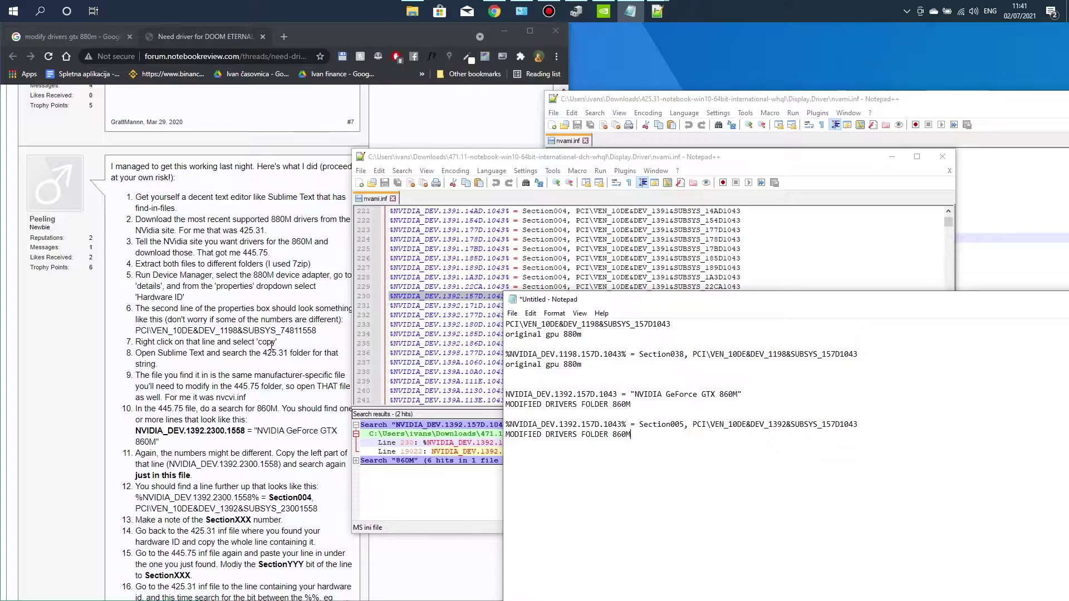
# Copy the 880M line with NVIDIA_DEV.1198.157D.1043 and Section038 onto a new line directly above the NVIDIA_DEV.1392.157D.1043 line in the 471.11 nvami.inf
pyautogui.click(746, 104)
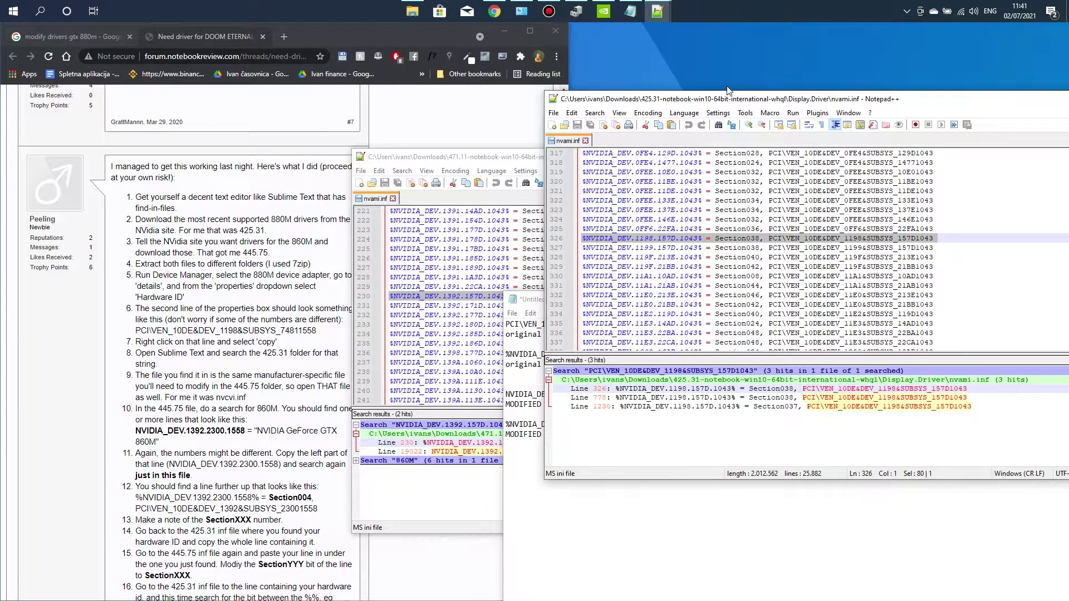
pyautogui.scroll(-1, 217, 375)
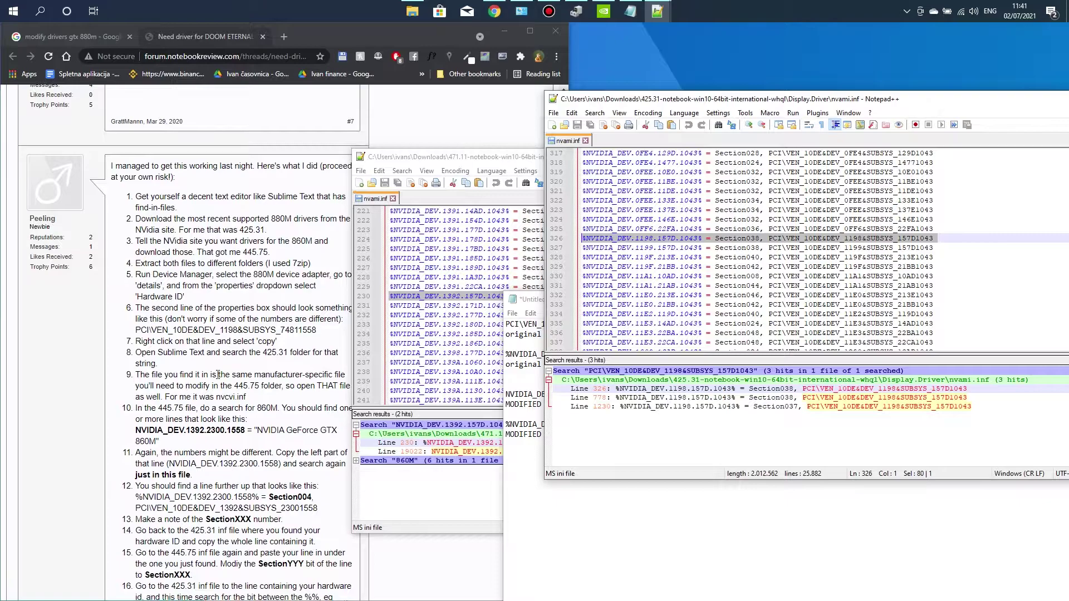
pyautogui.scroll(-3, 217, 375)
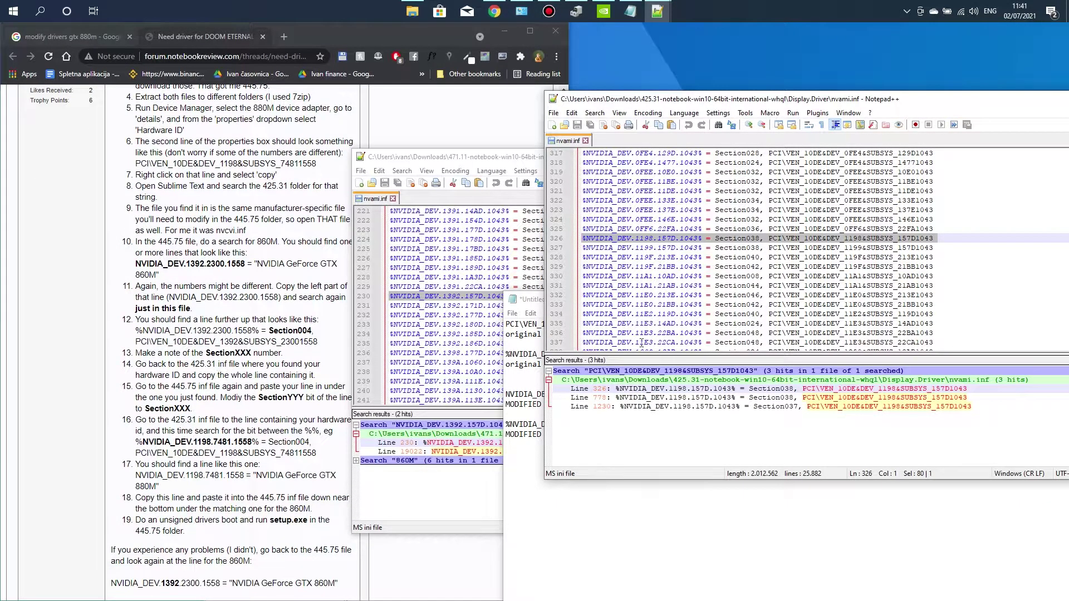
pyautogui.moveTo(945, 237); pyautogui.dragTo(570, 237)
pyautogui.moveTo(524, 302); pyautogui.dragTo(499, 384)
pyautogui.moveTo(835, 433); pyautogui.dragTo(479, 432)
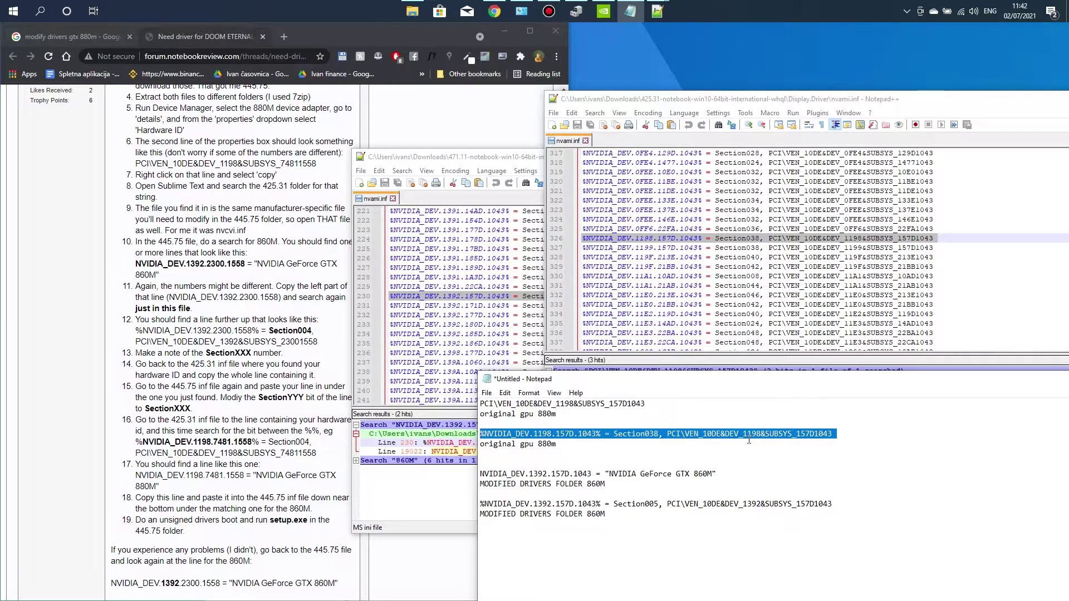
pyautogui.click(518, 159)
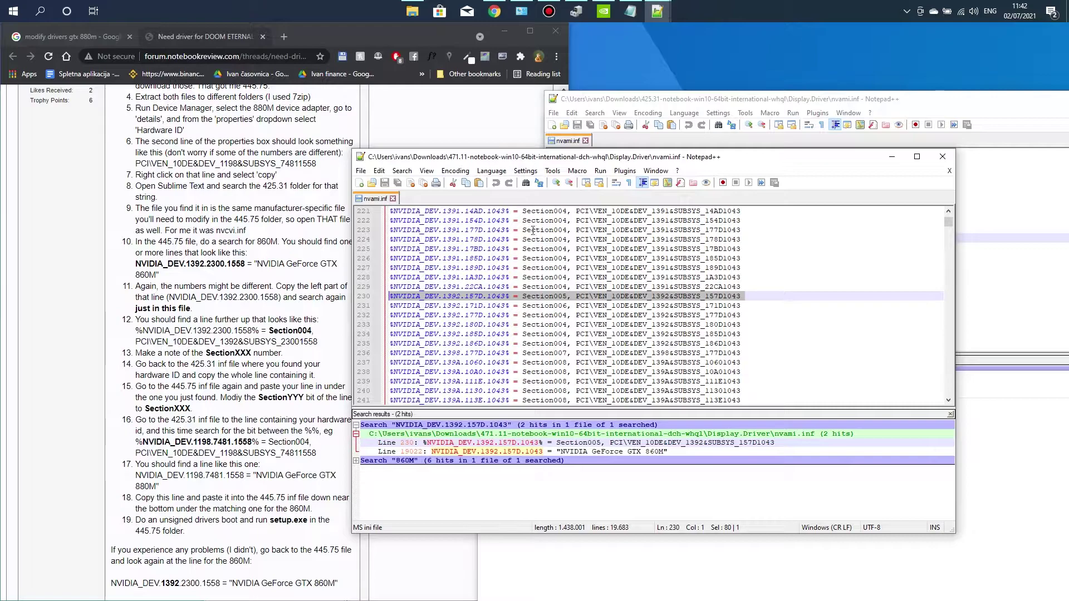
pyautogui.click(743, 286)
pyautogui.press('Return')
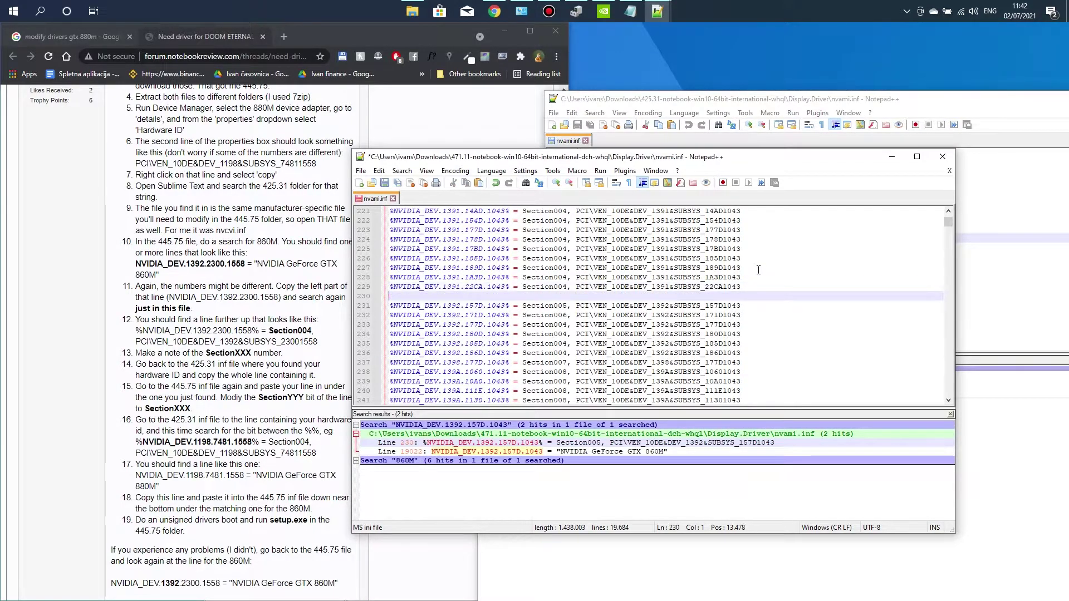
pyautogui.hotkey('ctrl', 'v')
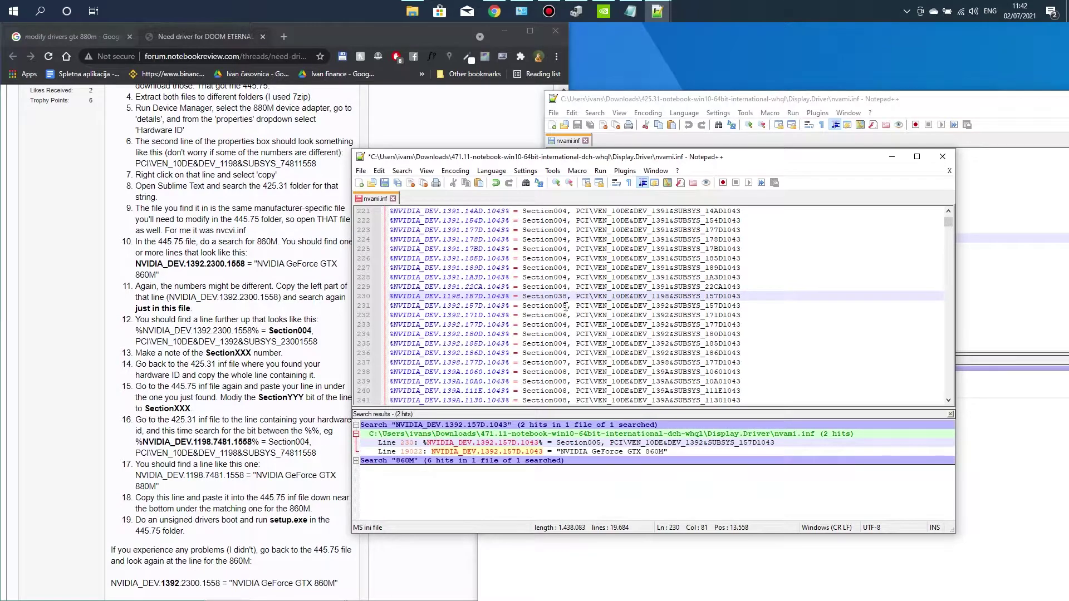
# Change Section038 to Section005 in the 471.11 file's NVIDIA_DEV.1198.157D.1043 line and delete the NVIDIA_DEV.1392.157D.1043 line beneath it
pyautogui.moveTo(568, 305); pyautogui.dragTo(523, 306)
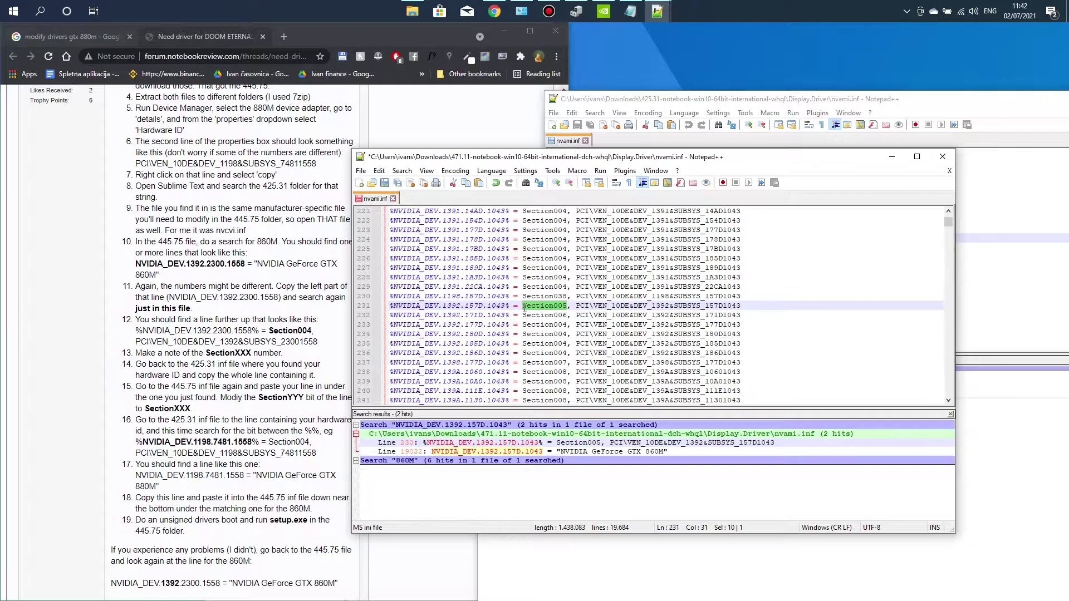
pyautogui.moveTo(524, 296); pyautogui.dragTo(566, 296)
pyautogui.hotkey('ctrl', 'v')
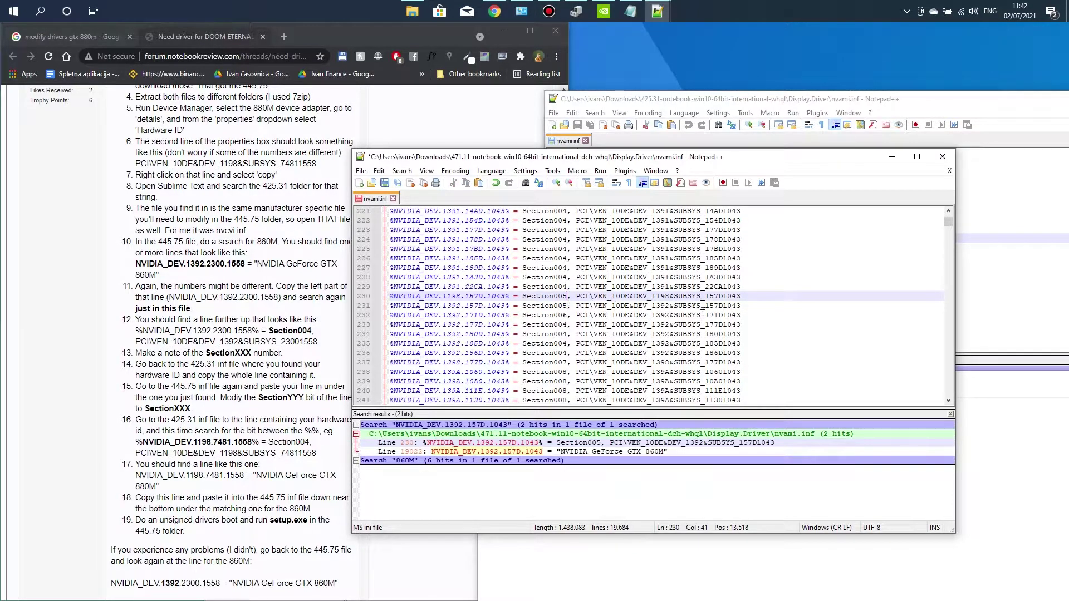
pyautogui.moveTo(744, 306); pyautogui.dragTo(362, 305)
pyautogui.press('BackSpace')
pyautogui.press('BackSpace')
pyautogui.click(768, 579)
pyautogui.moveTo(832, 434); pyautogui.dragTo(455, 434)
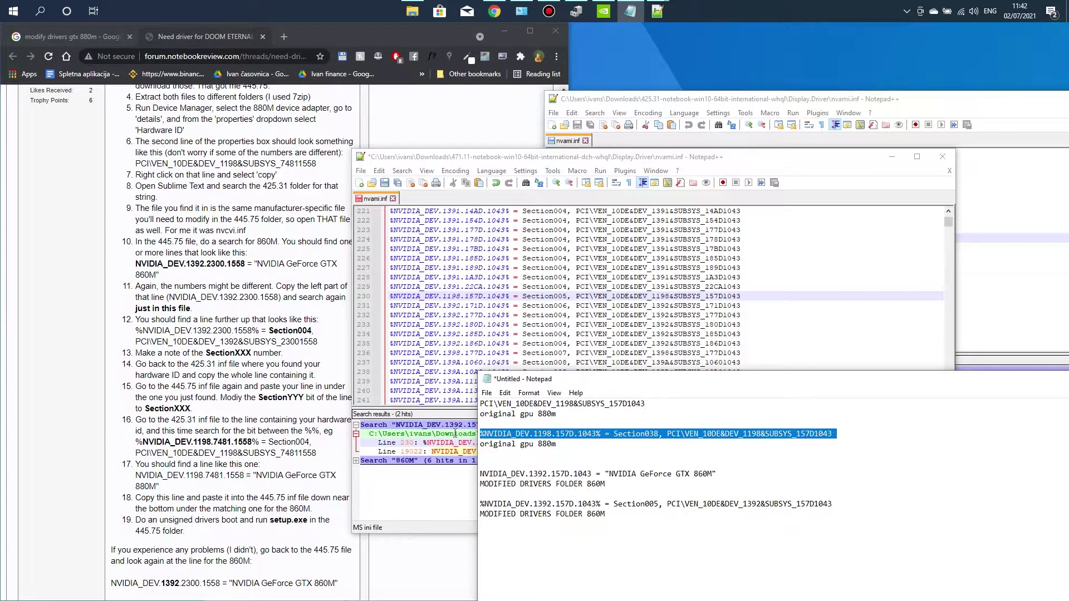
pyautogui.click(741, 286)
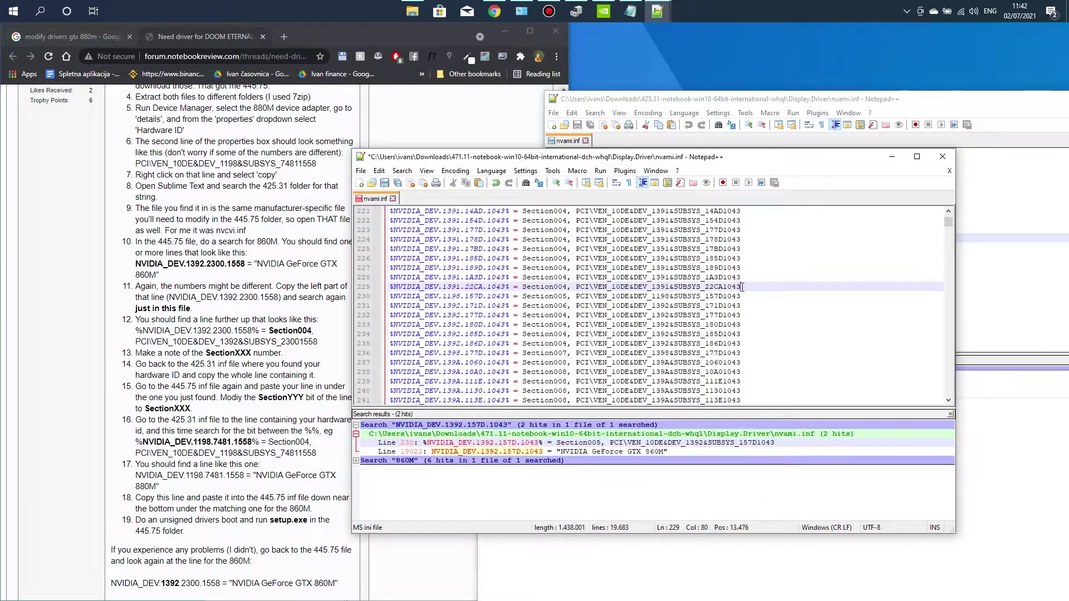
pyautogui.press('Return')
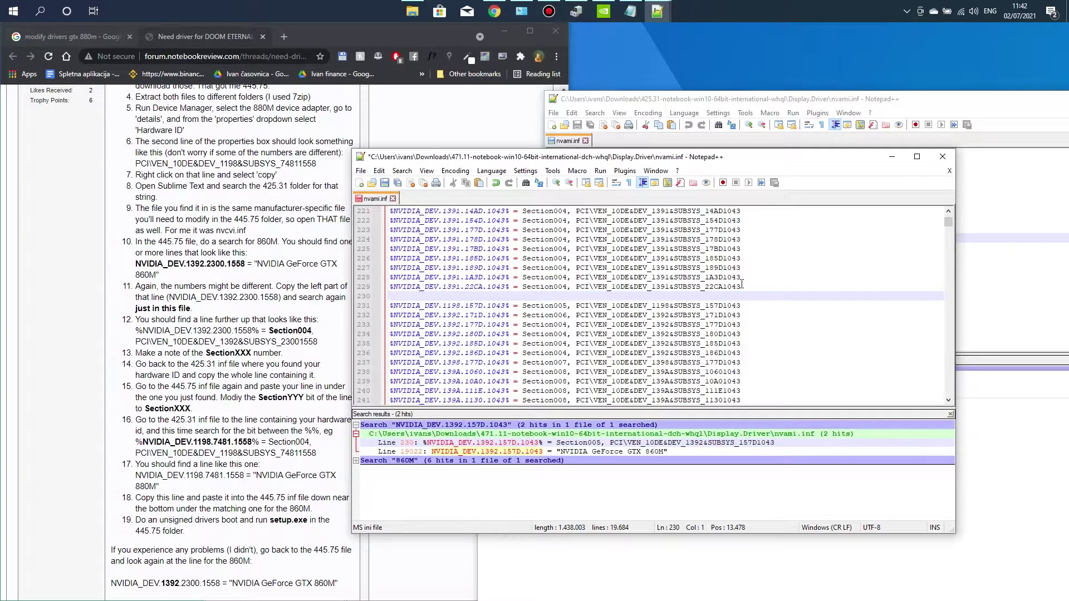
pyautogui.moveTo(522, 305); pyautogui.dragTo(569, 304)
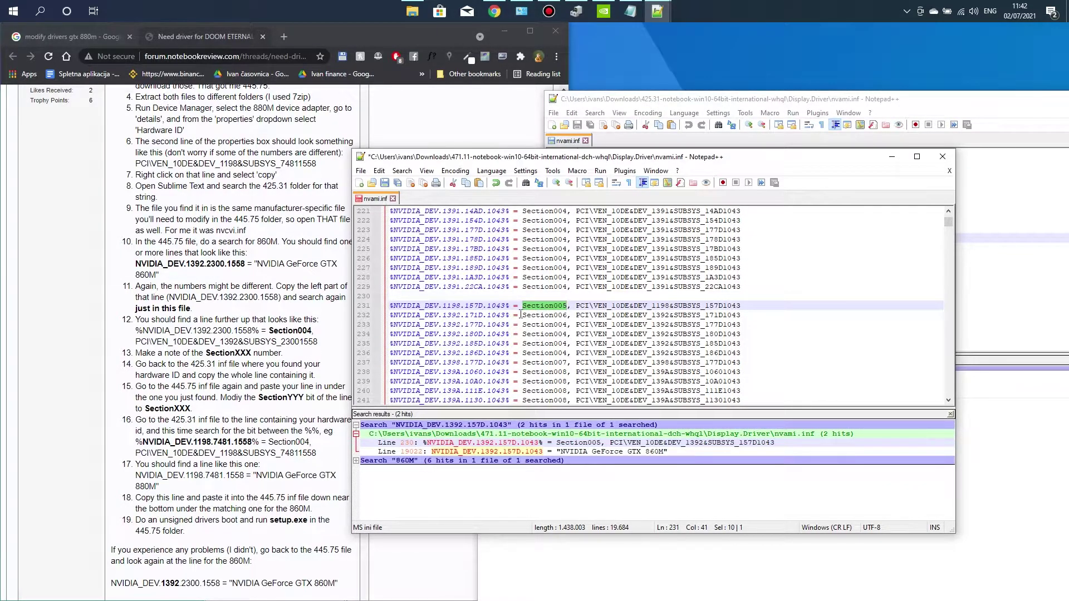
pyautogui.click(397, 296)
pyautogui.press('BackSpace')
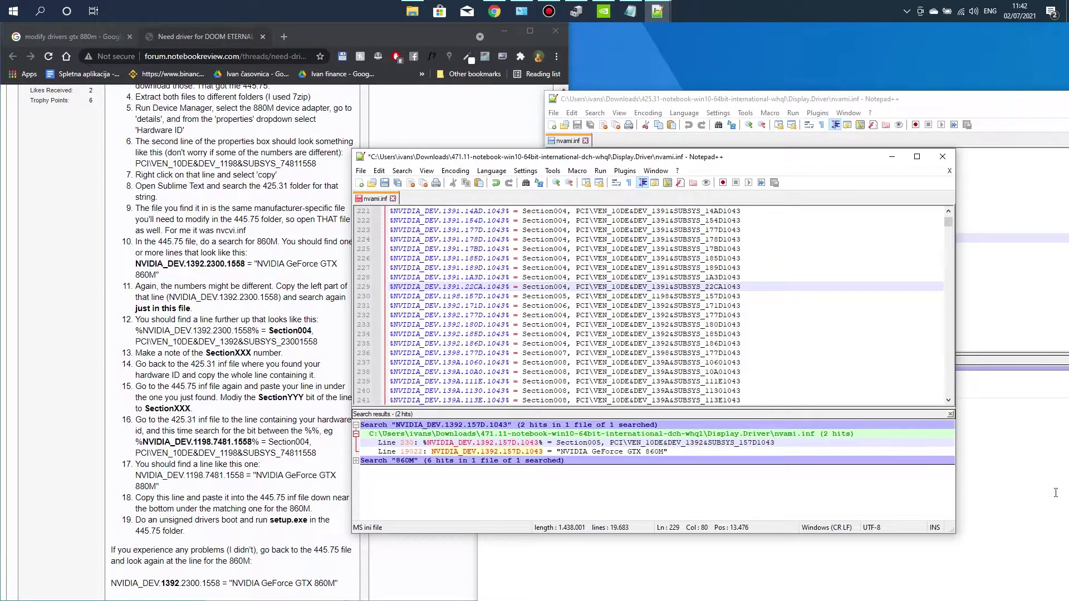
# Copy NVIDIA_DEV.1198.157D.1043 from the note and find all its occurrences in the 425.31 nvami.inf document
pyautogui.hotkey('alt', 'Tab')
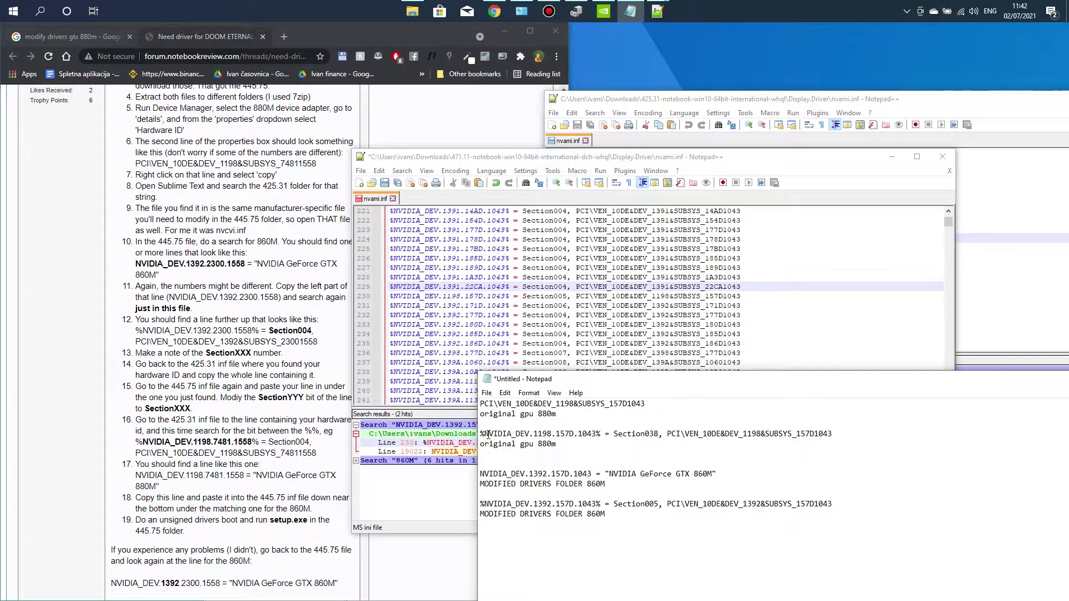
pyautogui.moveTo(485, 434); pyautogui.dragTo(596, 434)
pyautogui.hotkey('ctrl', 'c')
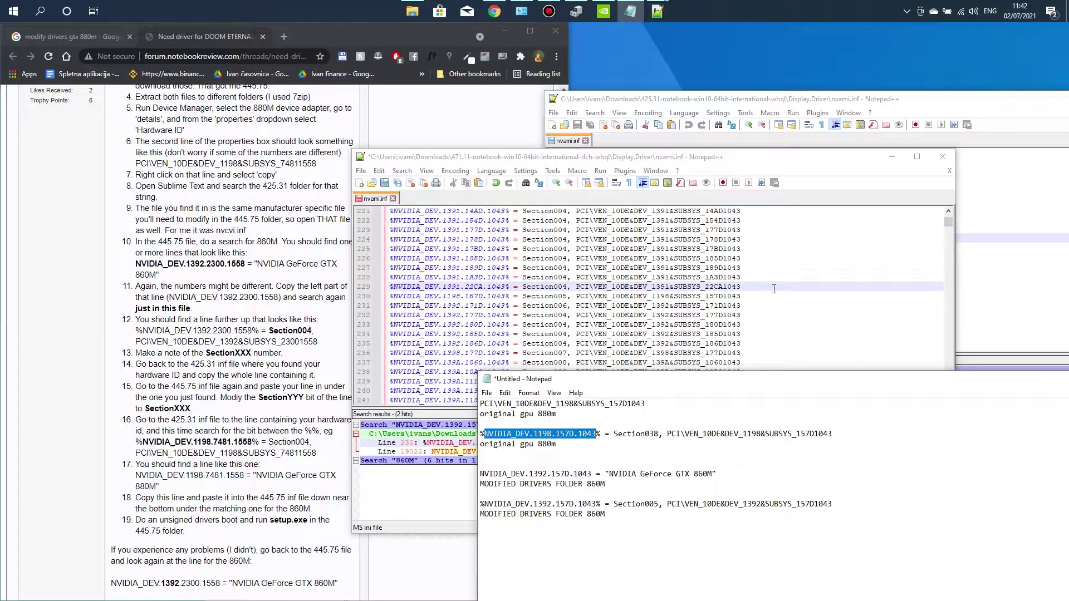
pyautogui.click(719, 101)
pyautogui.doubleClick(775, 266)
pyautogui.hotkey('ctrl', 'f')
pyautogui.hotkey('ctrl', 'v')
pyautogui.click(423, 209)
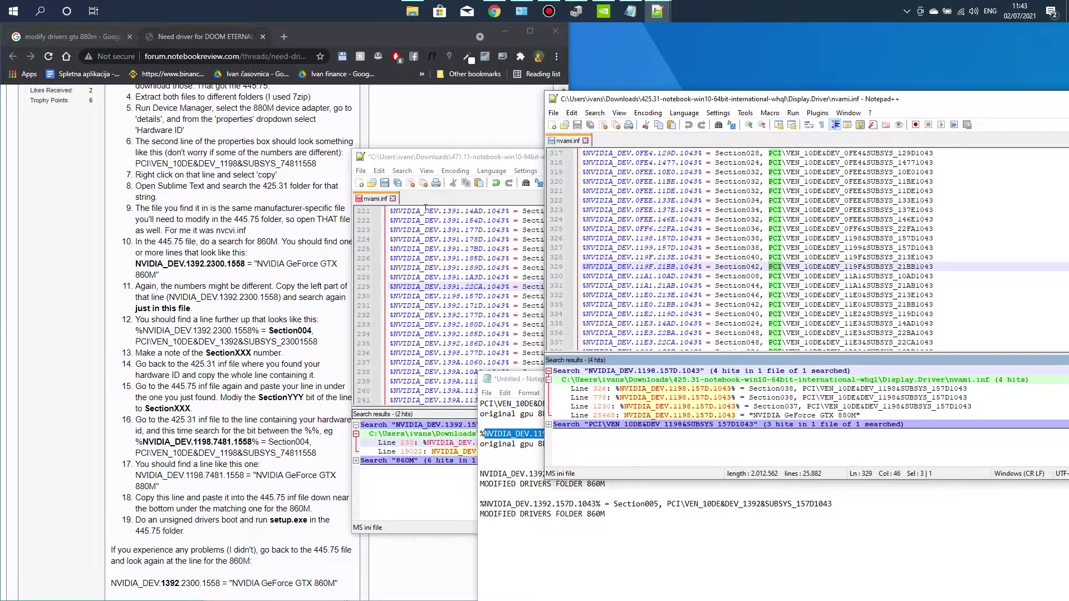
# Copy the 425.31 line NVIDIA_DEV.1198.157D.1043 = "NVIDIA GeForce GTX 880M" into the note beneath the second "original gpu 880m" label
pyautogui.doubleClick(685, 415)
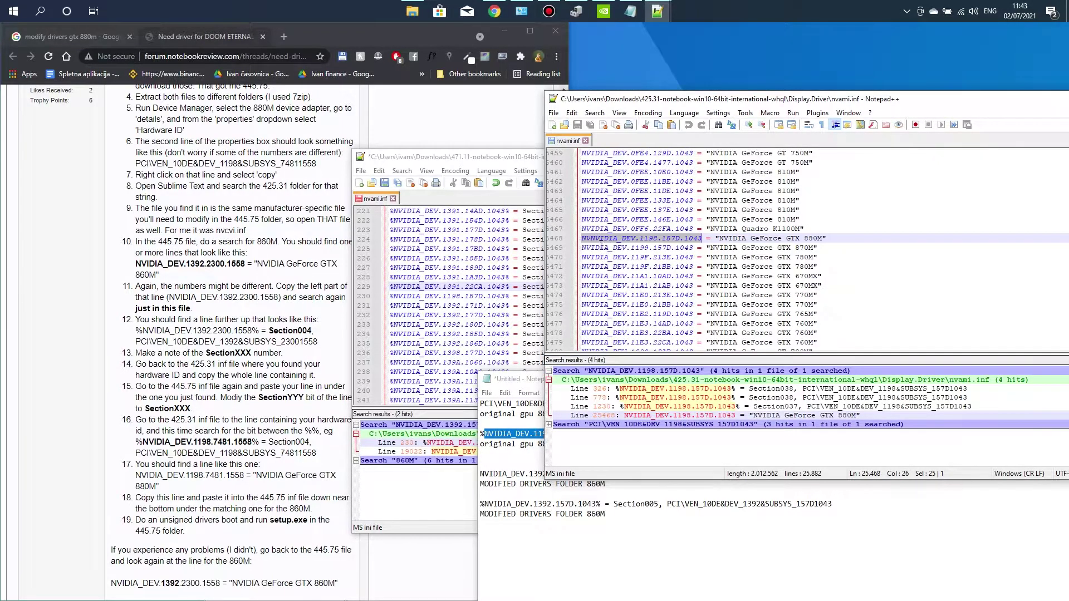
pyautogui.click(837, 240)
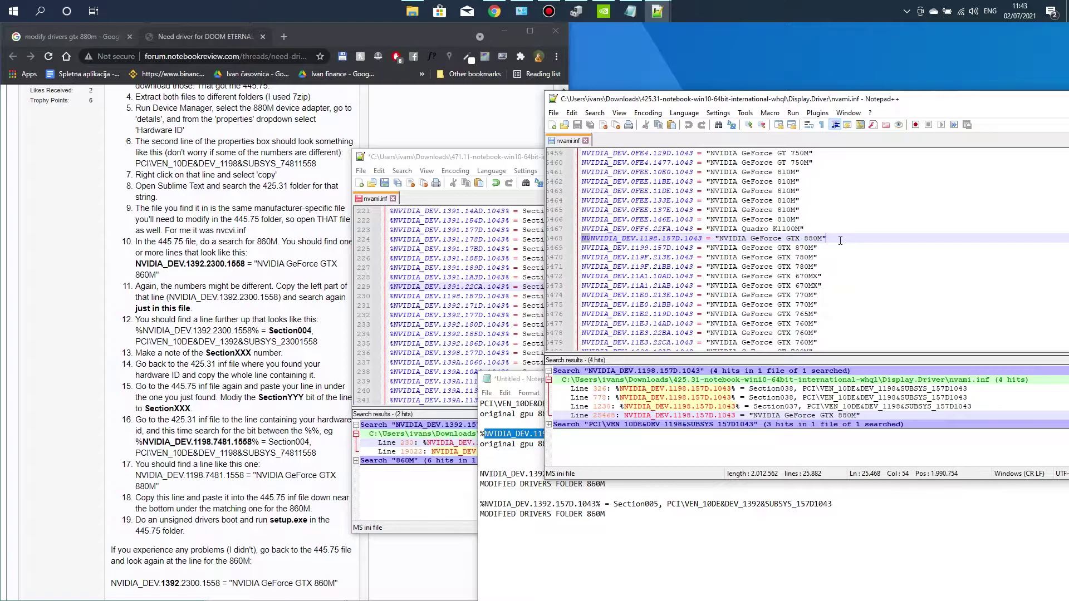
pyautogui.moveTo(836, 240); pyautogui.dragTo(539, 235)
pyautogui.hotkey('ctrl', 'c')
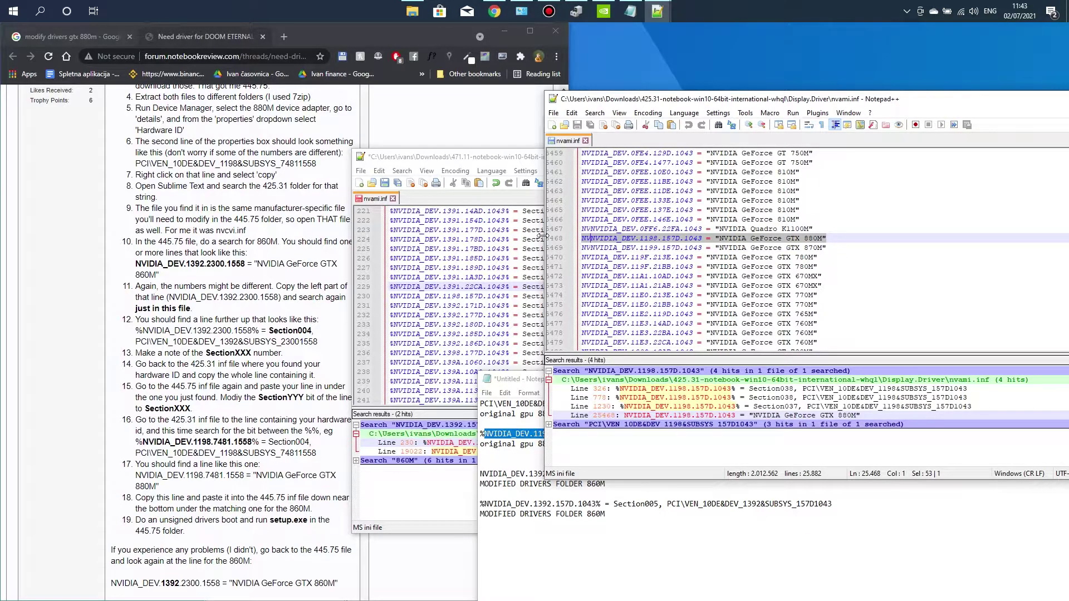
pyautogui.click(634, 493)
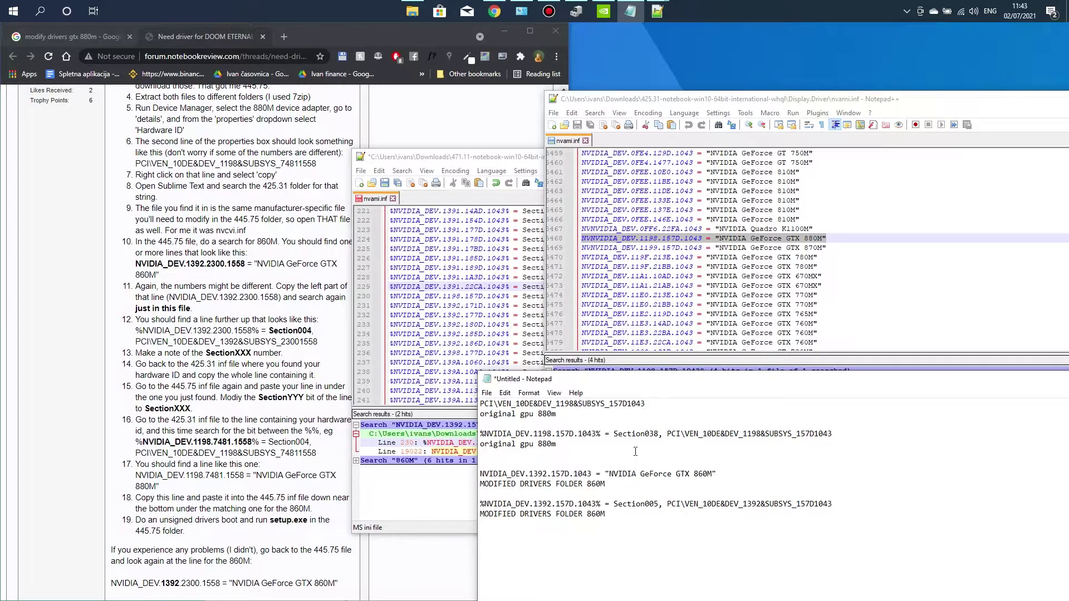
pyautogui.press('Return')
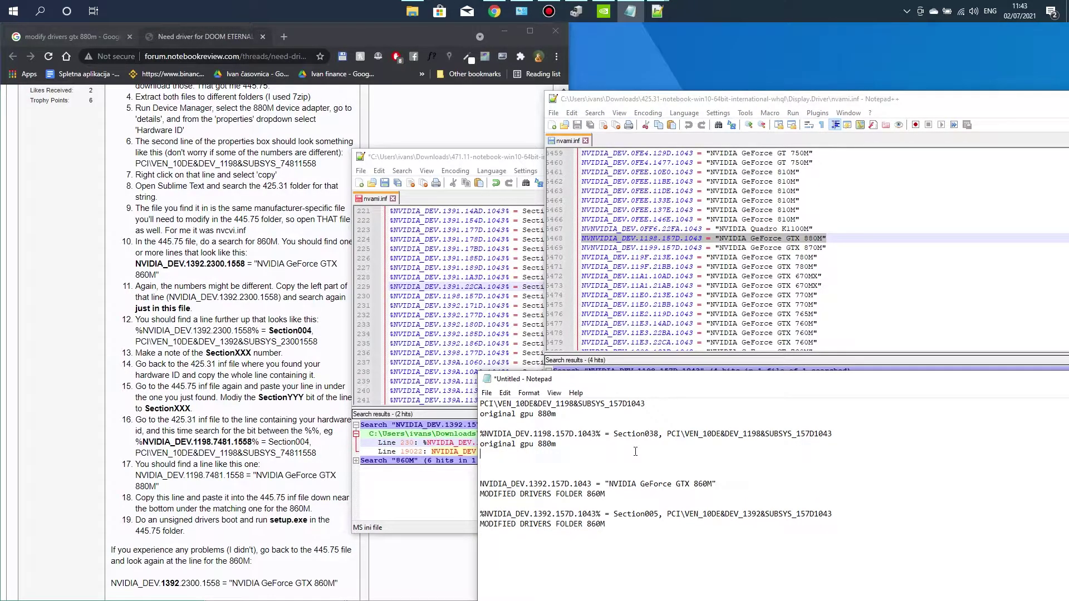
pyautogui.hotkey('ctrl', 'v')
pyautogui.press('Return')
pyautogui.press('Return')
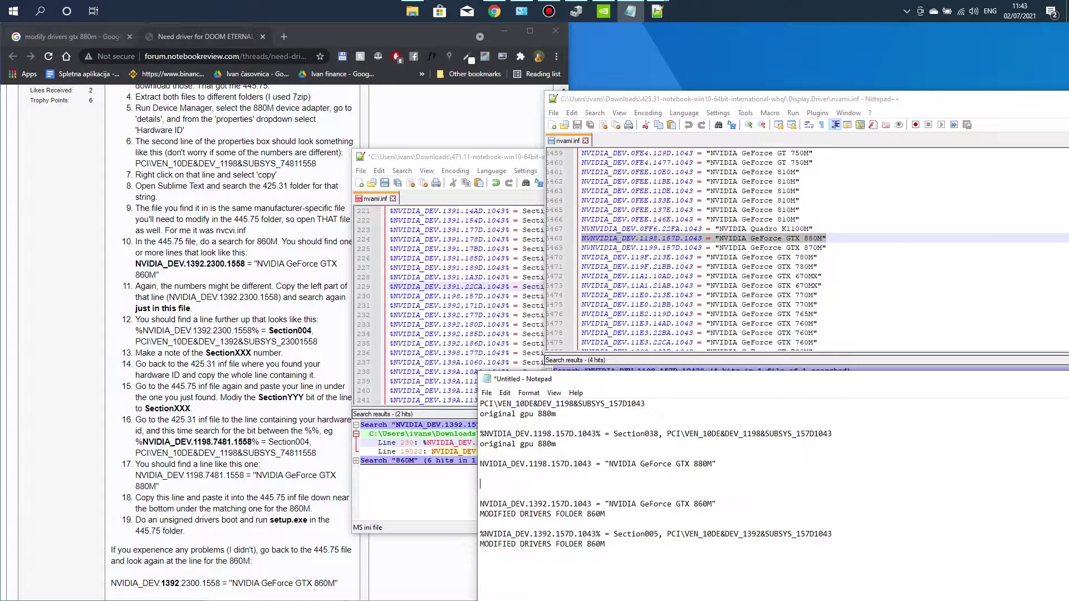
# Duplicate the label "original gpu 880m" beneath the "NVIDIA GeForce GTX 880M" line in the note
pyautogui.moveTo(555, 443); pyautogui.dragTo(476, 444)
pyautogui.hotkey('ctrl', 'c')
pyautogui.click(497, 473)
pyautogui.hotkey('ctrl', 'v')
# Find all occurrences of 860M in the 471.11 nvami.inf document and go to the NVIDIA_DEV.1392.157D.1043 name line
pyautogui.click(463, 302)
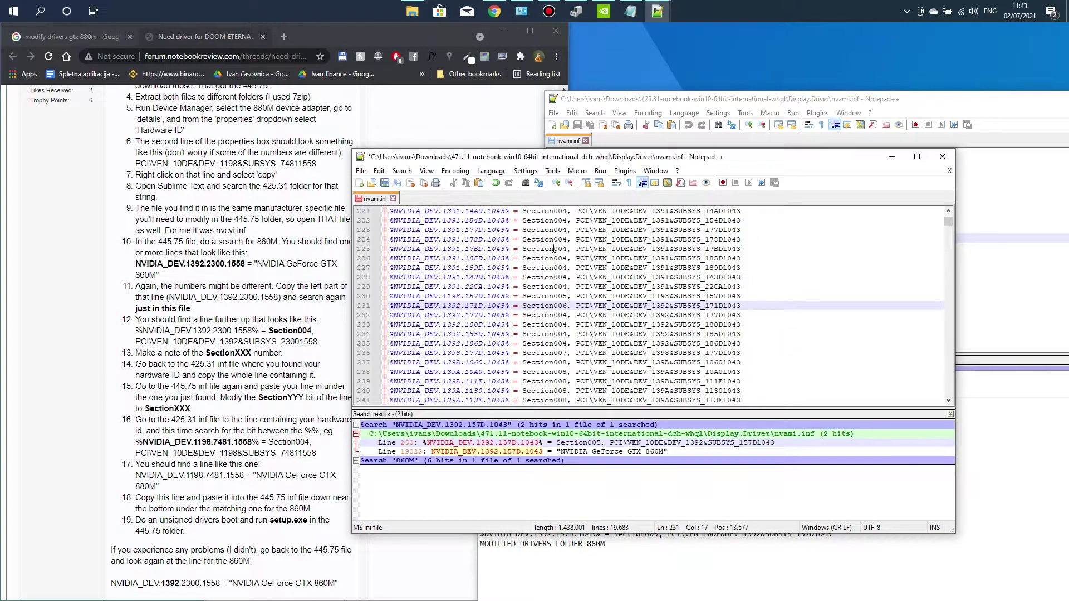
pyautogui.hotkey('ctrl', 'f')
pyautogui.write('860M')
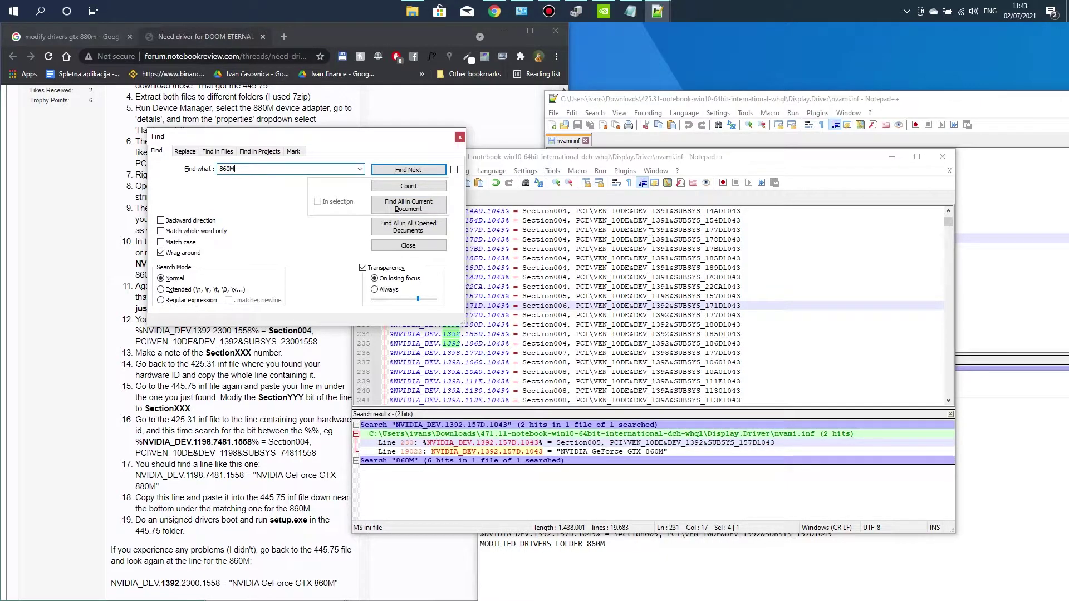
pyautogui.click(415, 205)
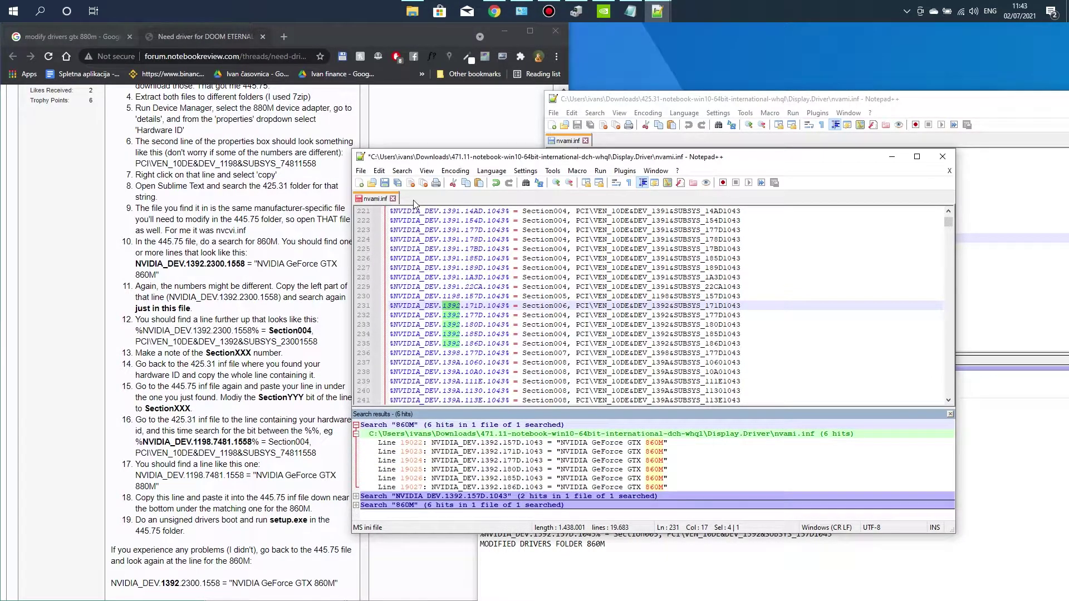
pyautogui.doubleClick(652, 442)
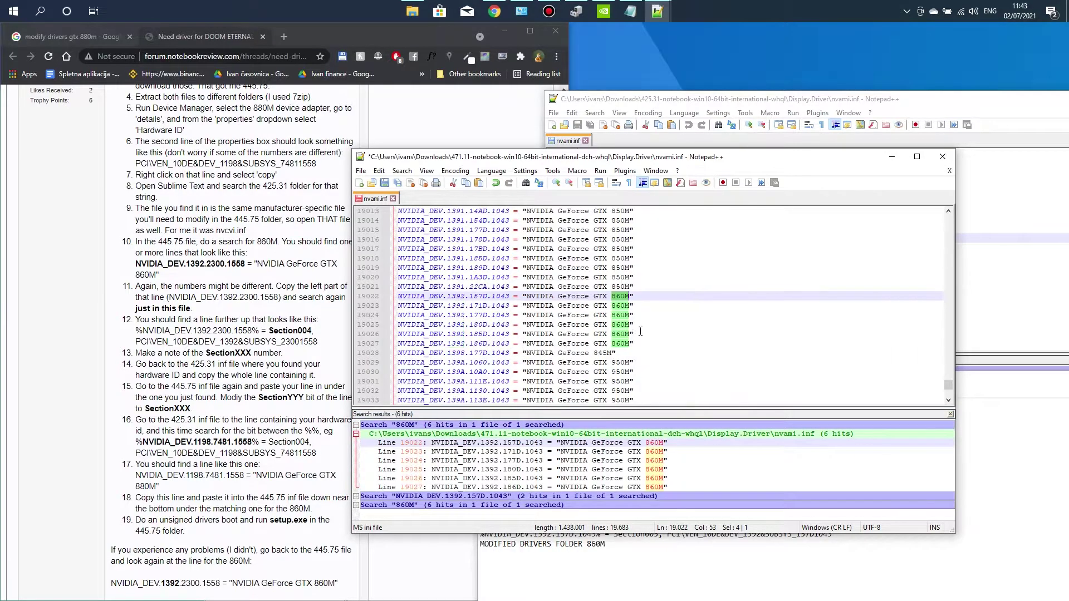
# Add NVIDIA_DEV.1198.157D.1043 = "NVIDIA GeForce GTX 880M" from the note below the NVIDIA_DEV.1392.157D.1043 name line, and save the 471.11 nvami.inf
pyautogui.click(641, 297)
pyautogui.press('Return')
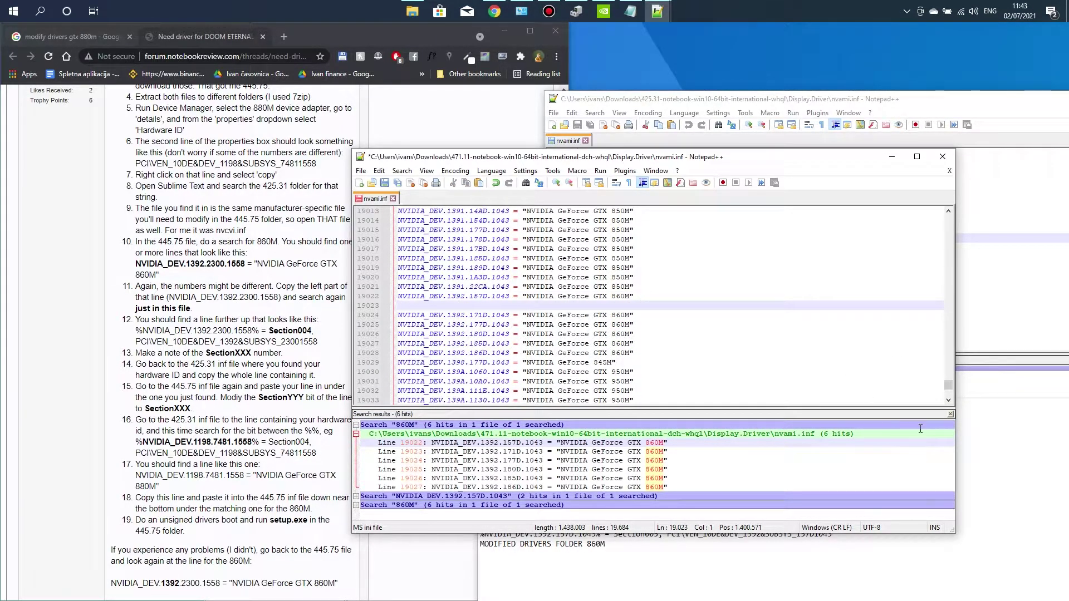
pyautogui.hotkey('alt', 'Tab')
pyautogui.moveTo(720, 469); pyautogui.dragTo(477, 465)
pyautogui.click(469, 310)
pyautogui.hotkey('ctrl', 'v')
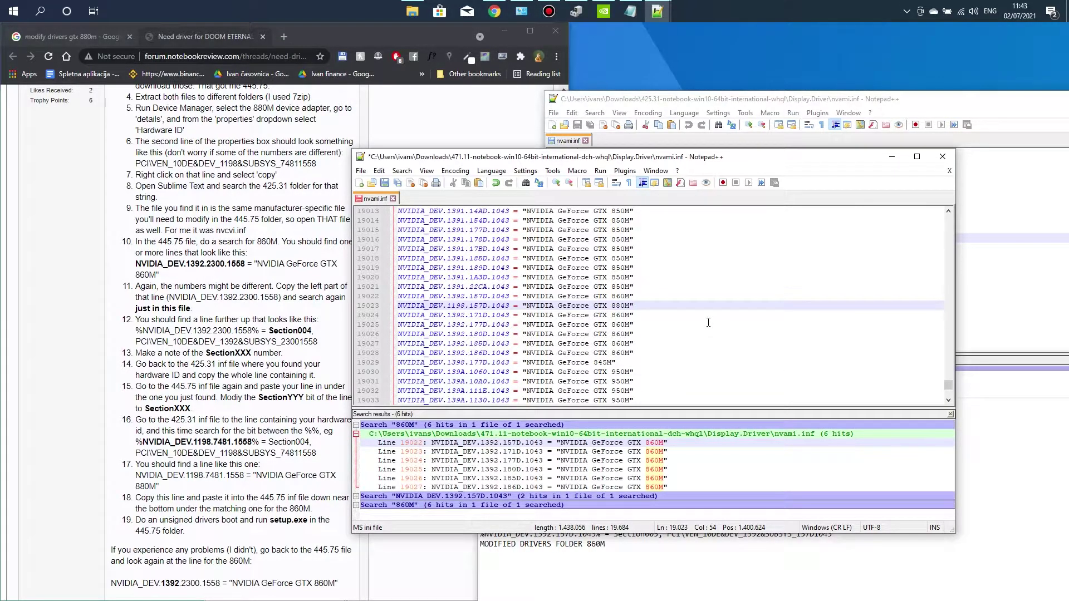
pyautogui.hotkey('ctrl', 's')
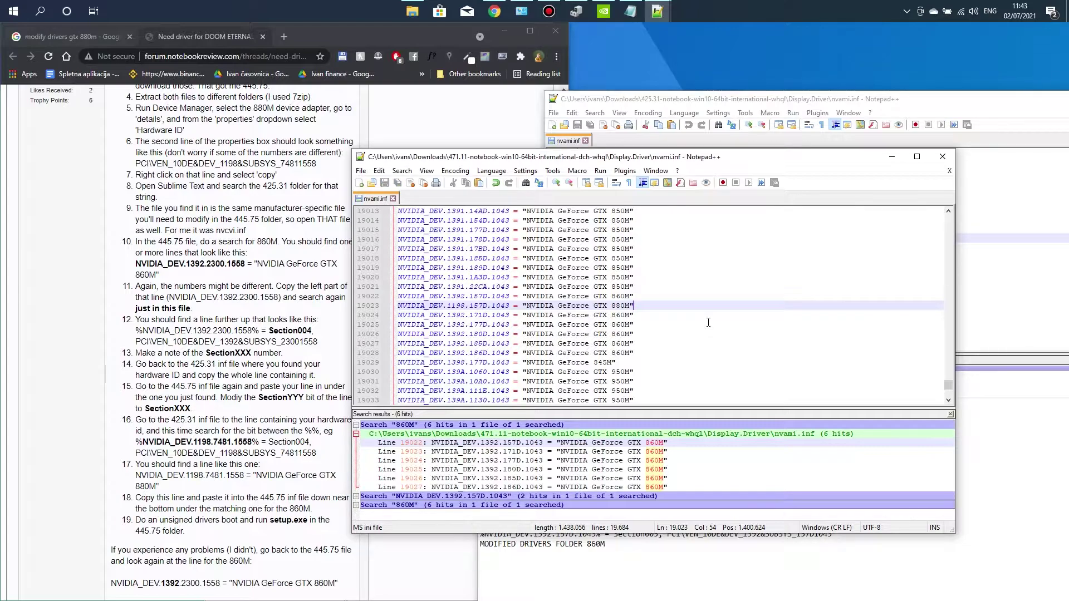
# Review the added 880M line and the forum guide's step 19 about doing an unsigned drivers boot
pyautogui.hotkey('shift', 'Home')
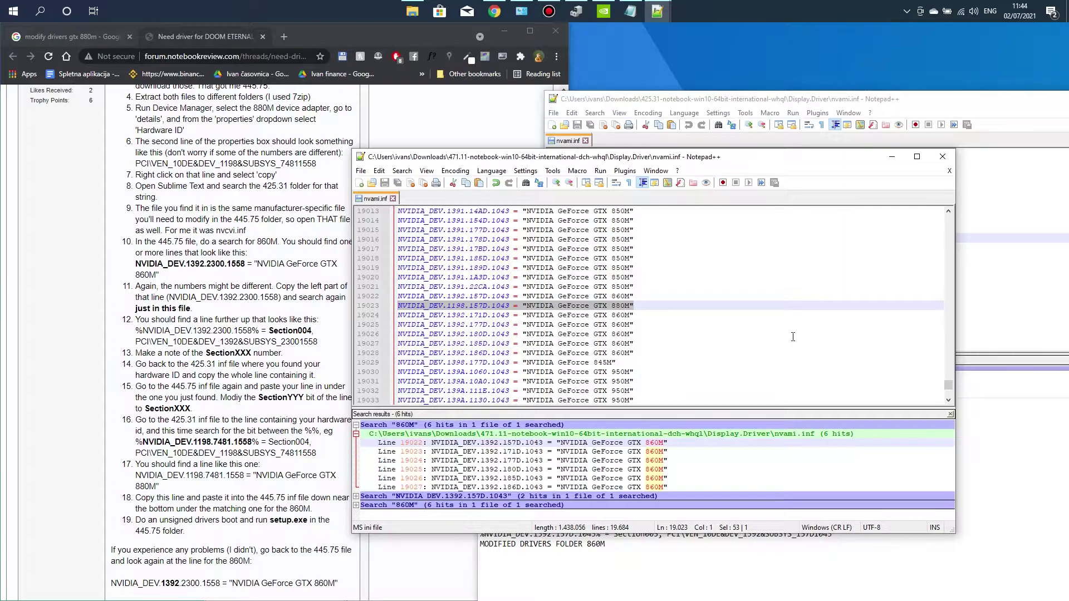
pyautogui.moveTo(136, 519); pyautogui.dragTo(240, 520)
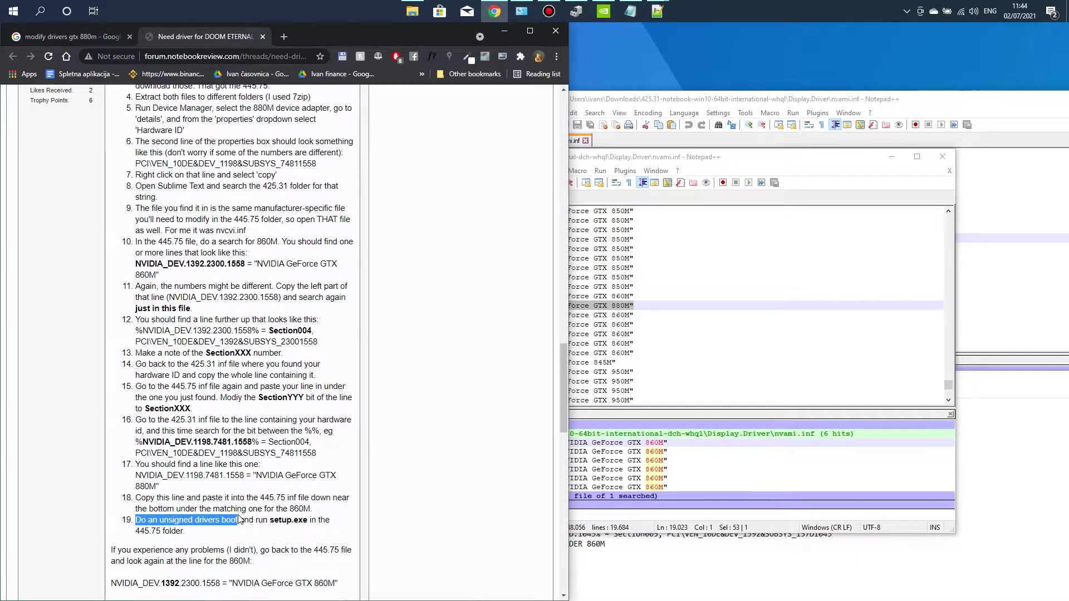
pyautogui.click(337, 498)
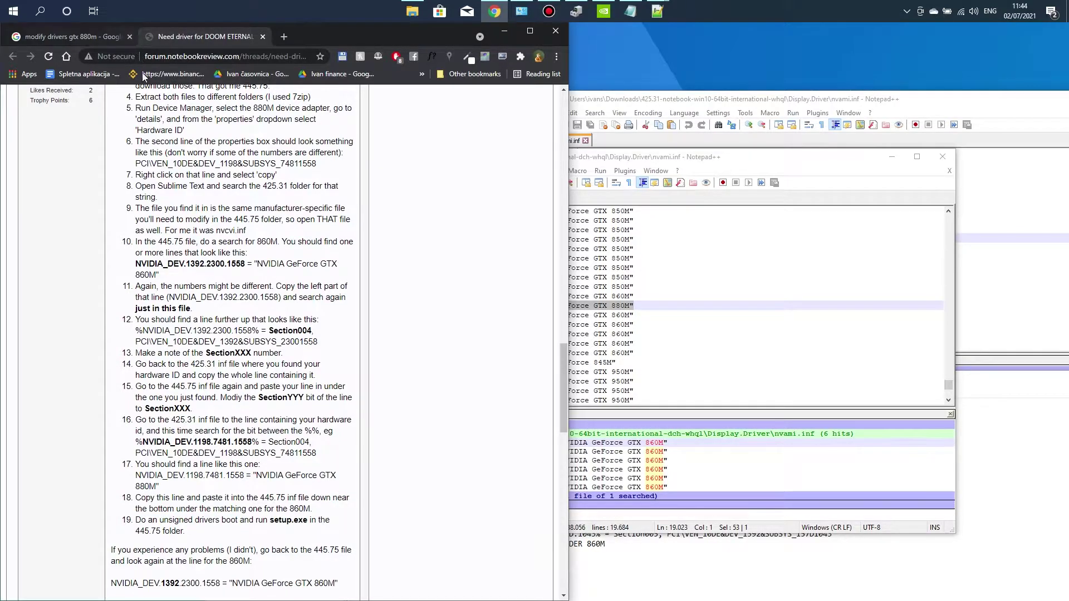
# Restart the computer into the advanced startup options, continuing despite the unsaved Notepad note
pyautogui.click(12, 11)
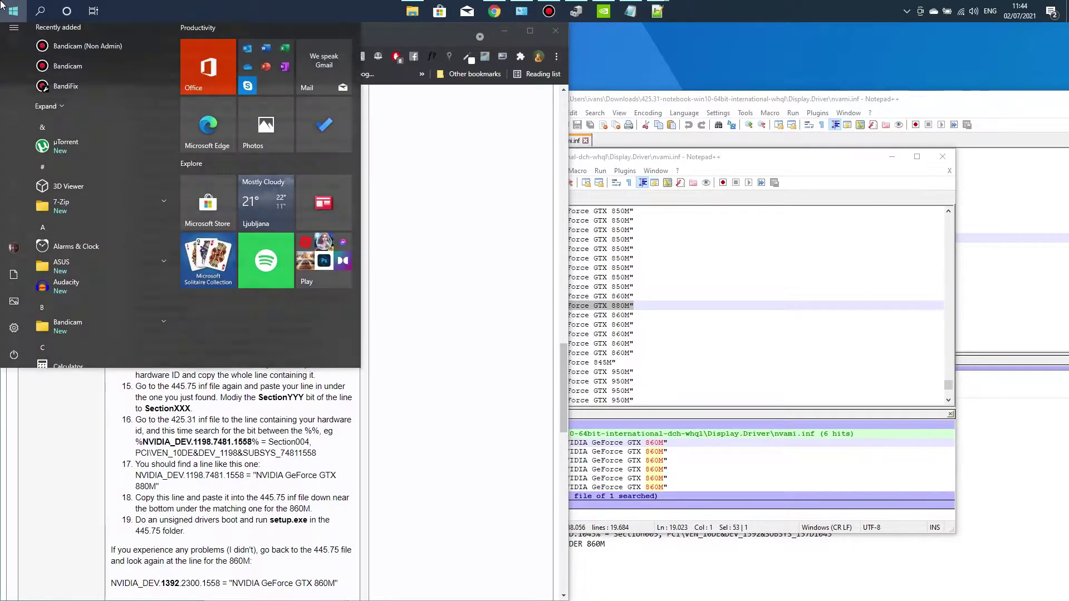
pyautogui.click(13, 366)
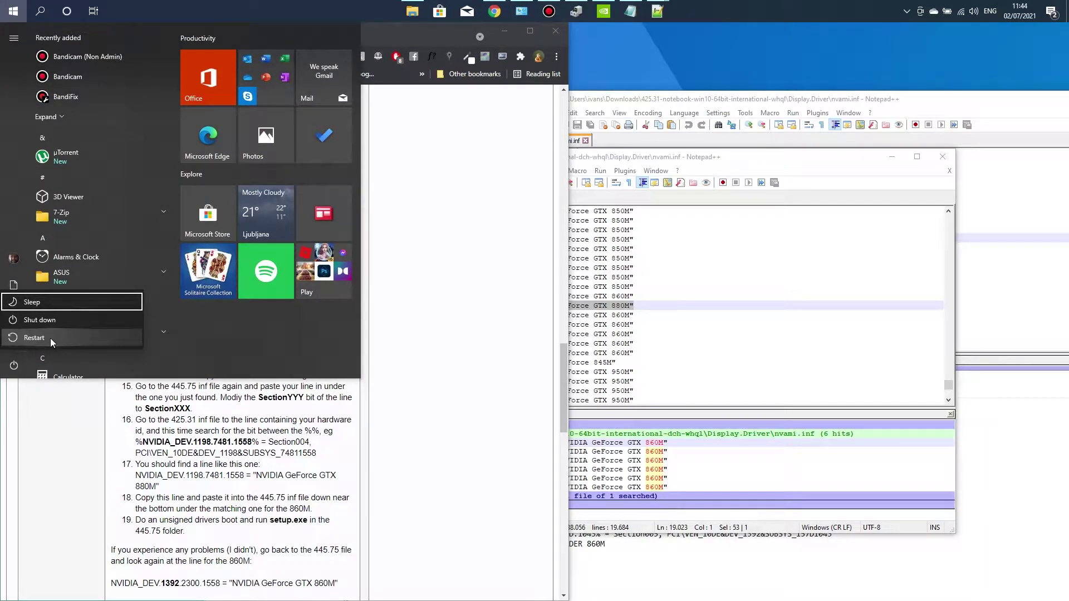
pyautogui.click(131, 472)
pyautogui.moveTo(145, 465); pyautogui.dragTo(147, 475)
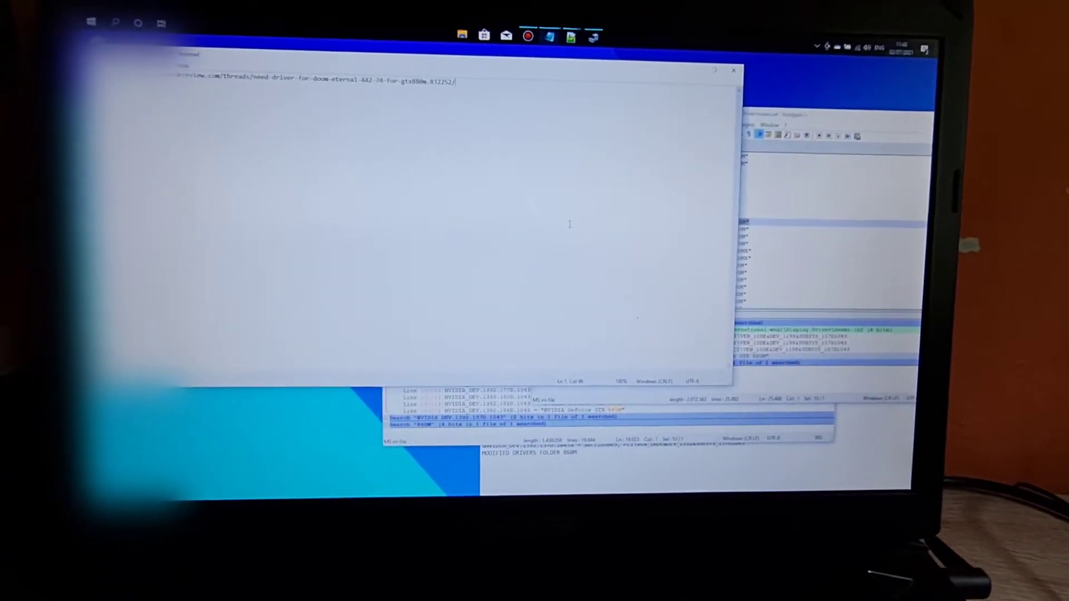
pyautogui.press('super')
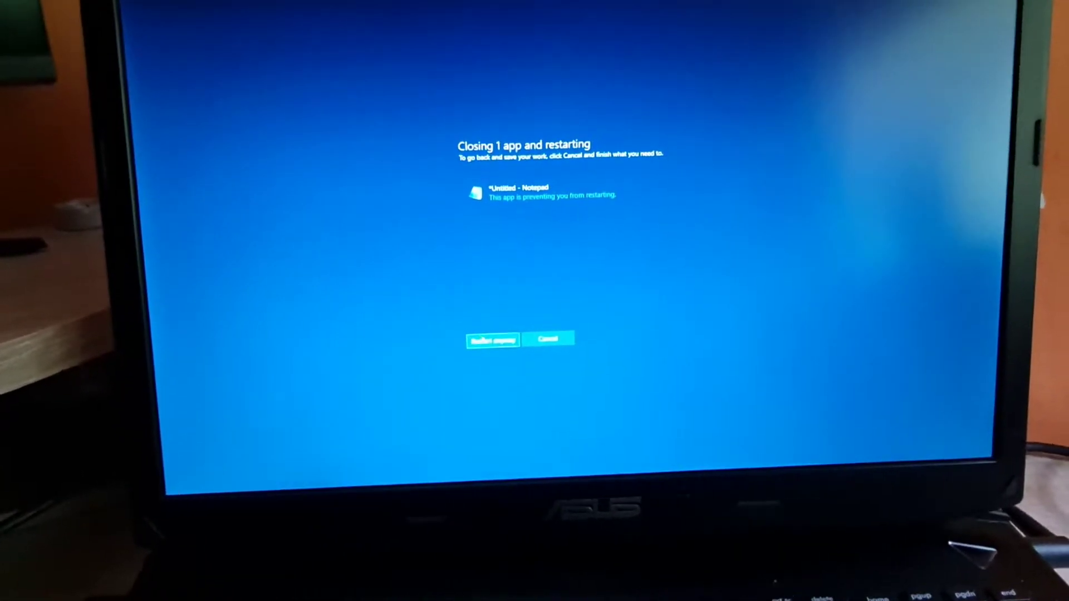
pyautogui.click(516, 339)
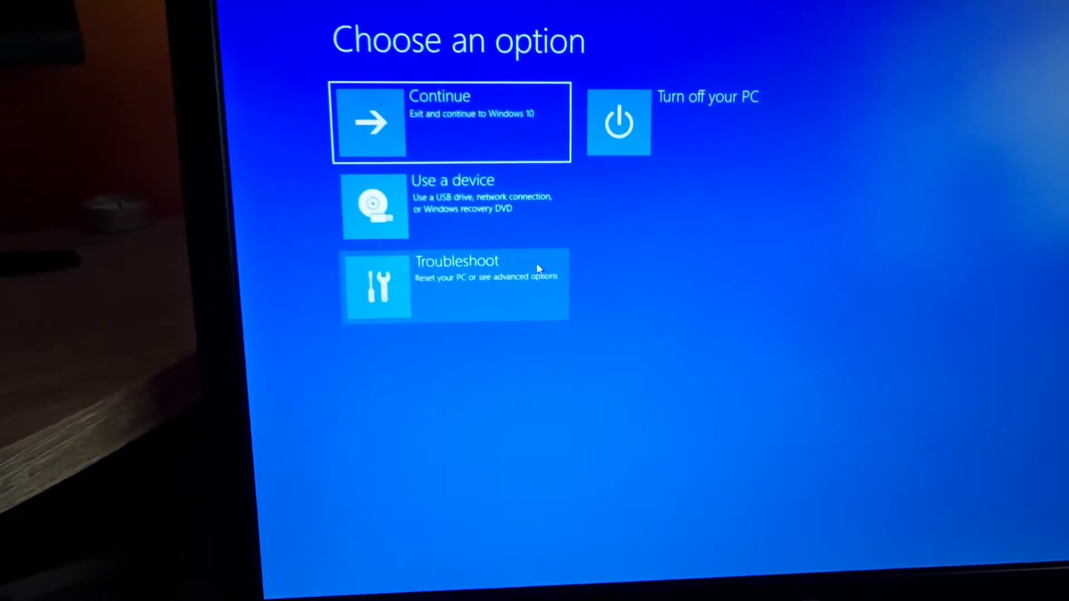
# Go through the advanced troubleshooting options to Startup Settings and boot Windows with driver signature enforcement disabled
pyautogui.click(545, 276)
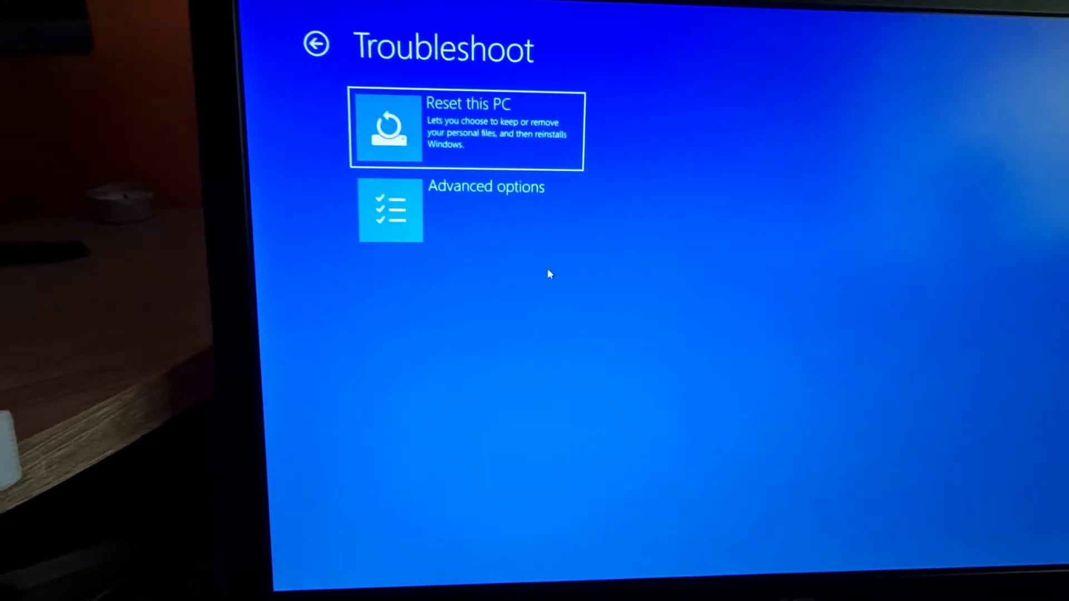
pyautogui.click(528, 201)
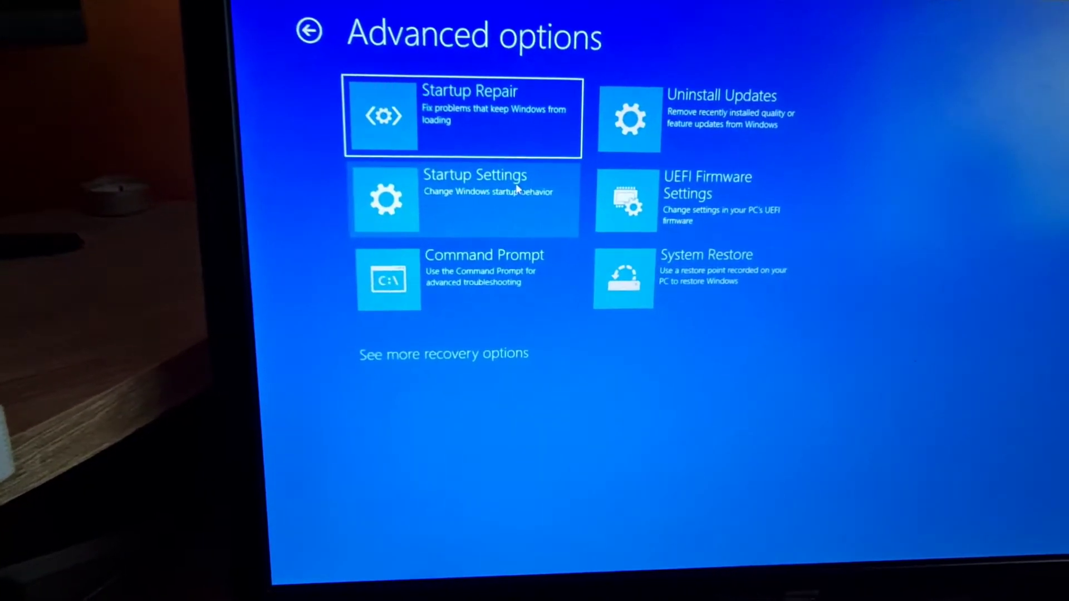
pyautogui.click(536, 197)
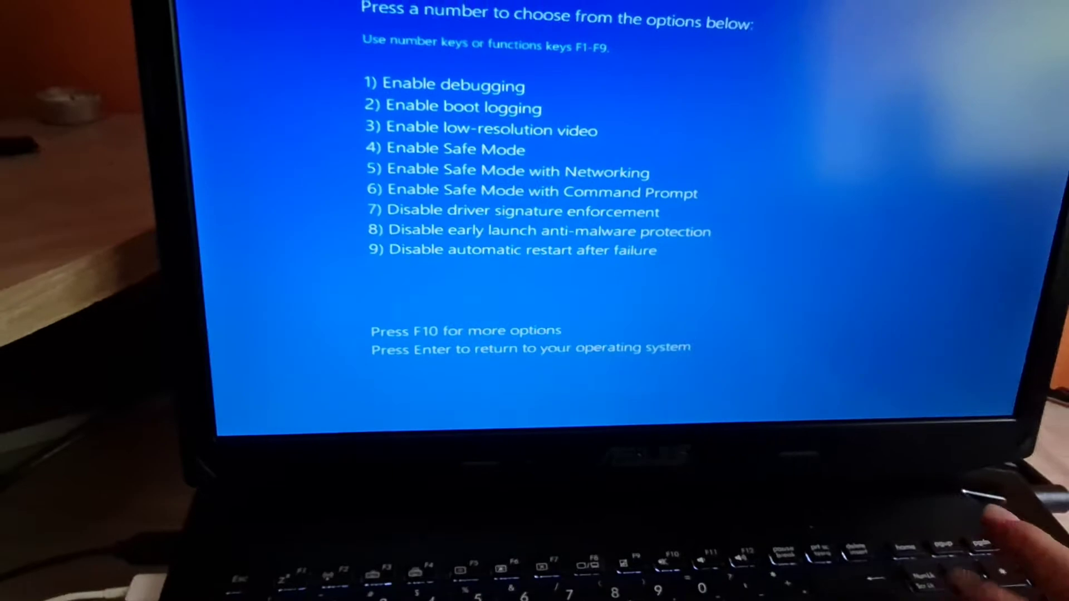
pyautogui.press('4')
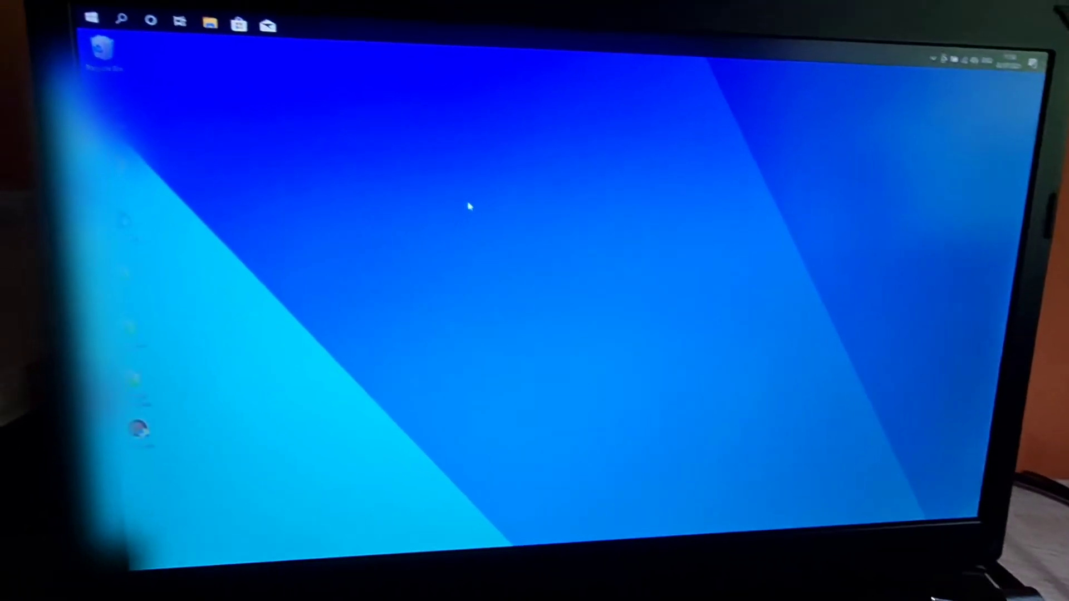
# Open Device Manager and expand the display adapters to check which graphics devices are recognised
pyautogui.rightClick(464, 204)
pyautogui.click(86, 15)
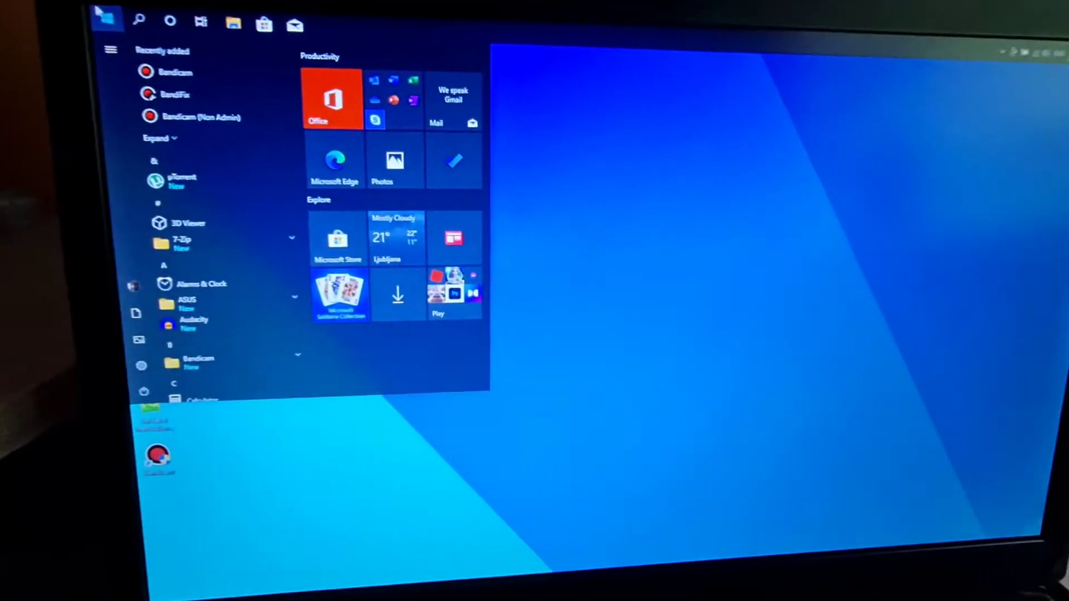
pyautogui.write('device manager')
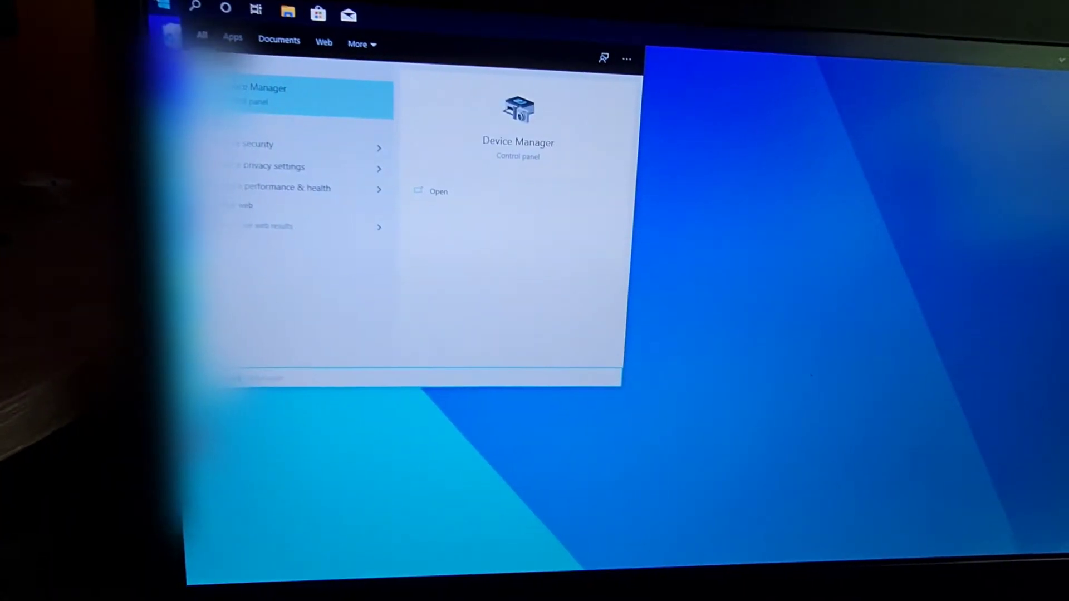
pyautogui.press('Return')
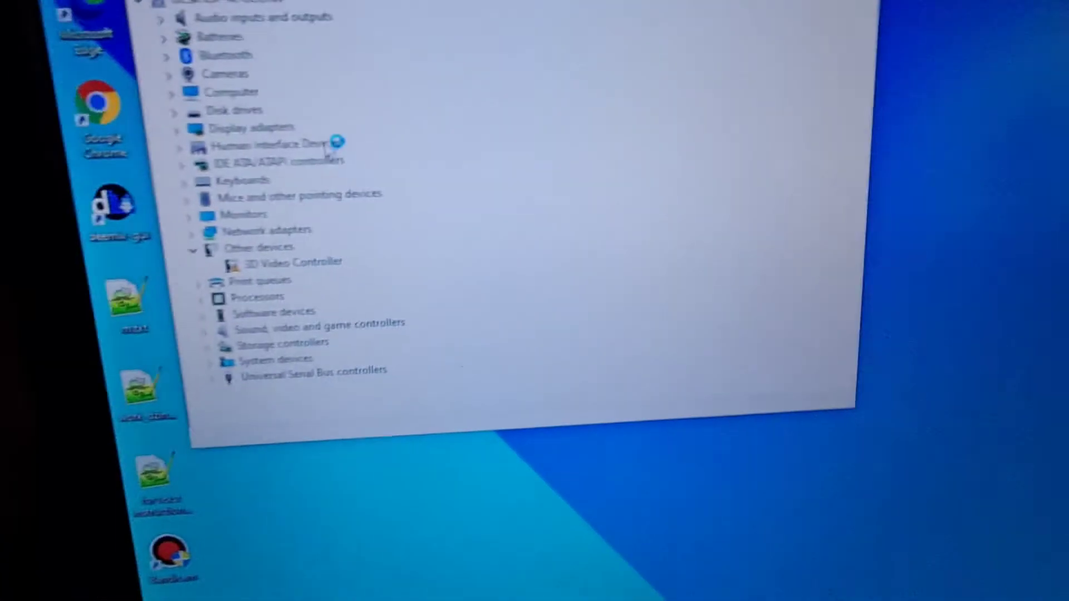
pyautogui.doubleClick(278, 128)
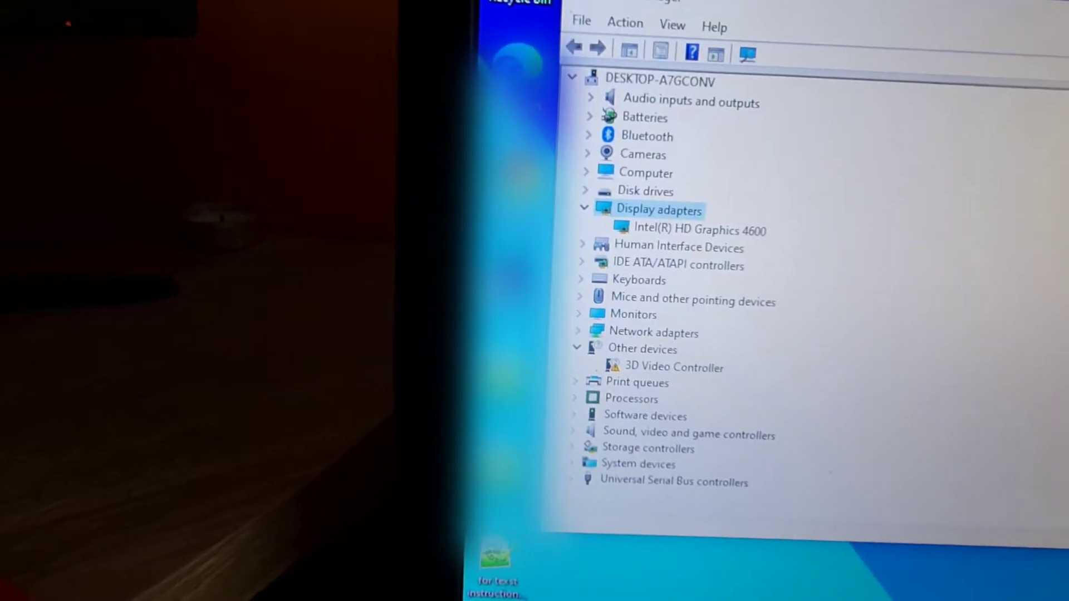
# Launch setup.exe from the extracted 471.11-notebook-win10-64bit-international-dch-whql folder in Downloads
pyautogui.press('super+e')
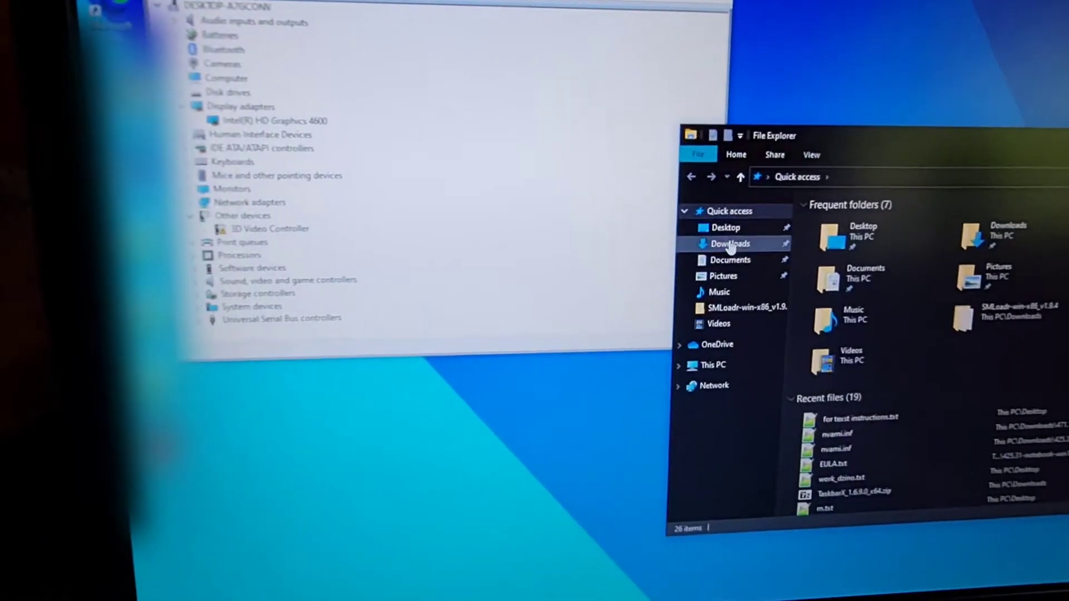
pyautogui.click(730, 244)
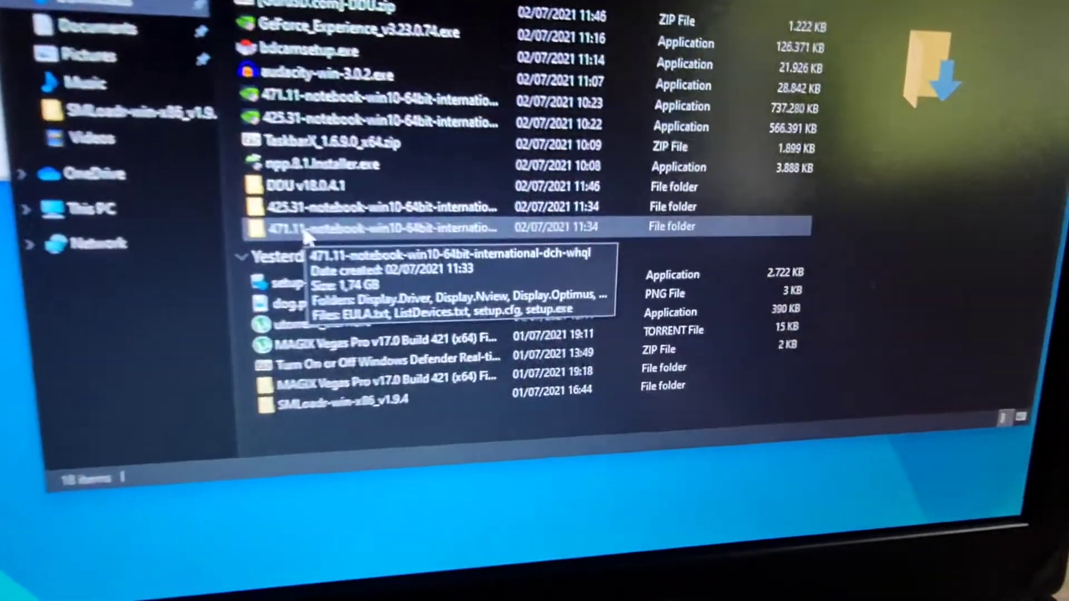
pyautogui.doubleClick(778, 252)
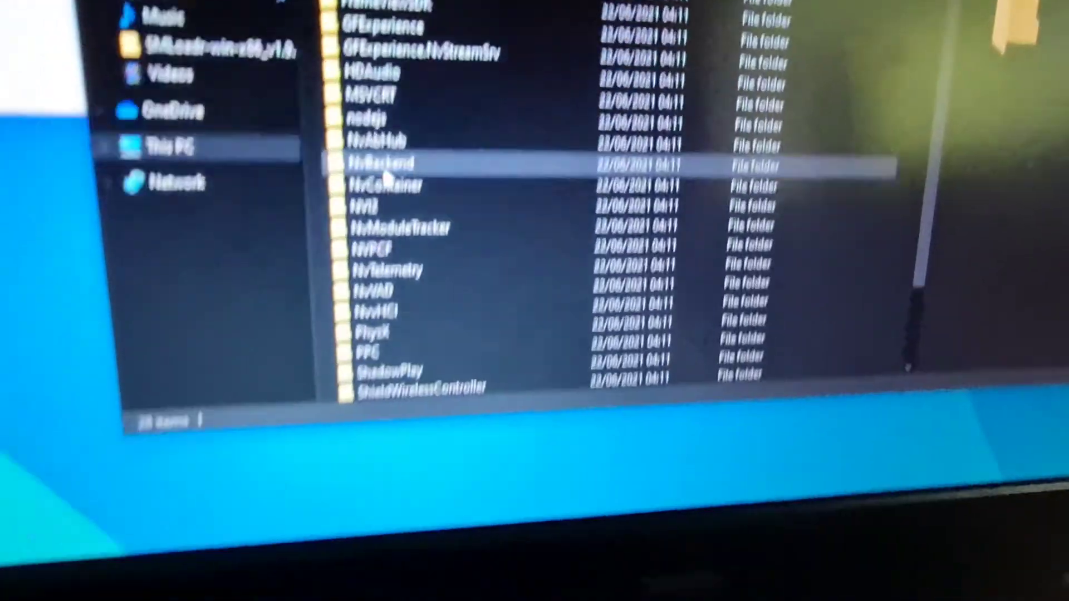
pyautogui.scroll(-2, 386, 177)
pyautogui.doubleClick(580, 269)
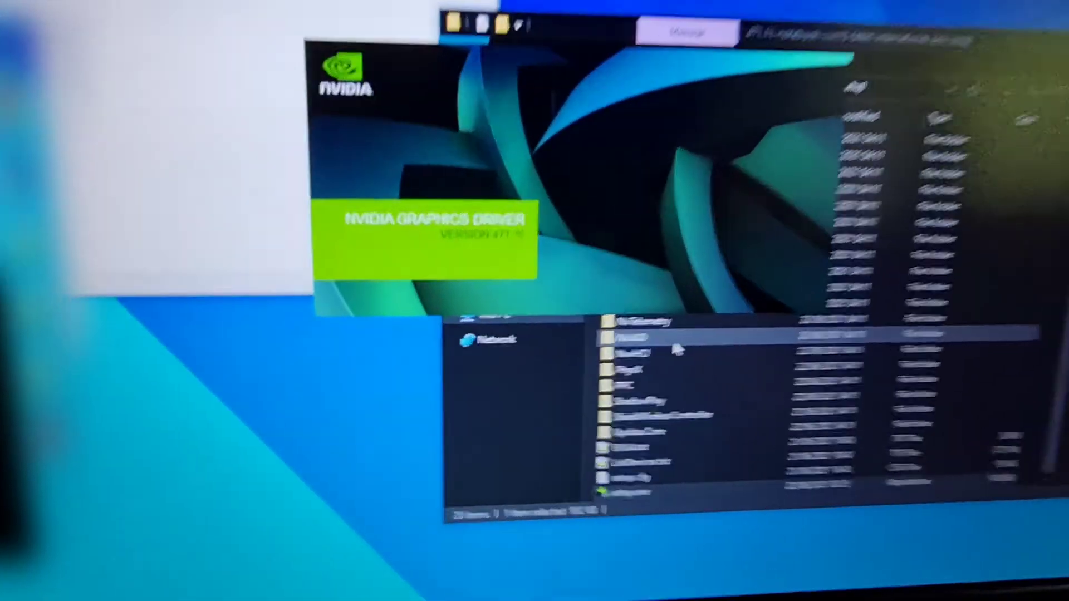
pyautogui.scroll(2, 676, 349)
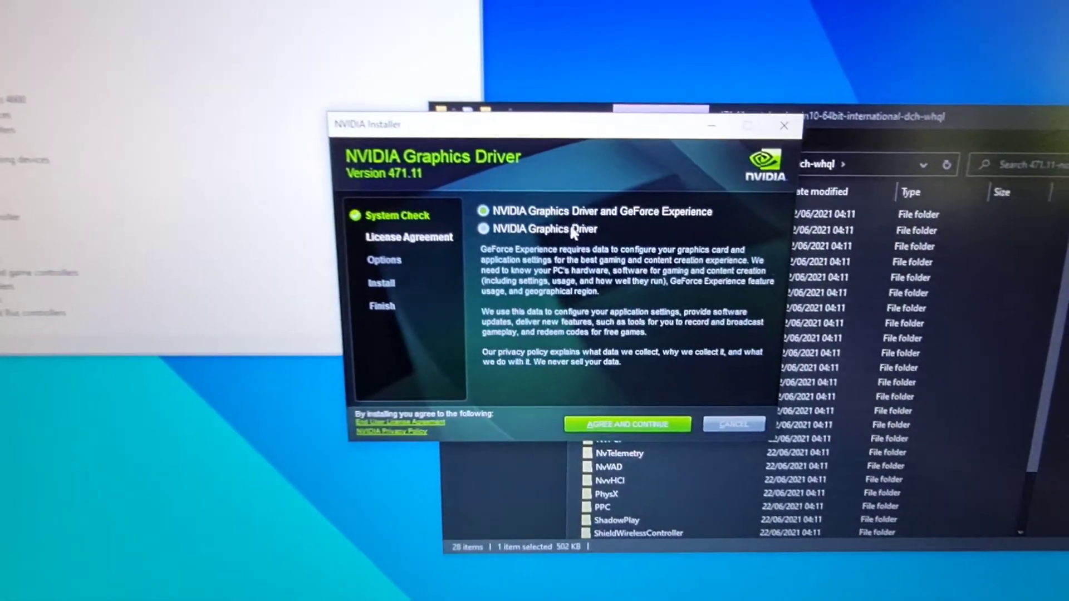
# Choose the NVIDIA Graphics Driver without GeForce Experience, accept the license, and proceed with the Custom (Advanced) installation
pyautogui.click(562, 230)
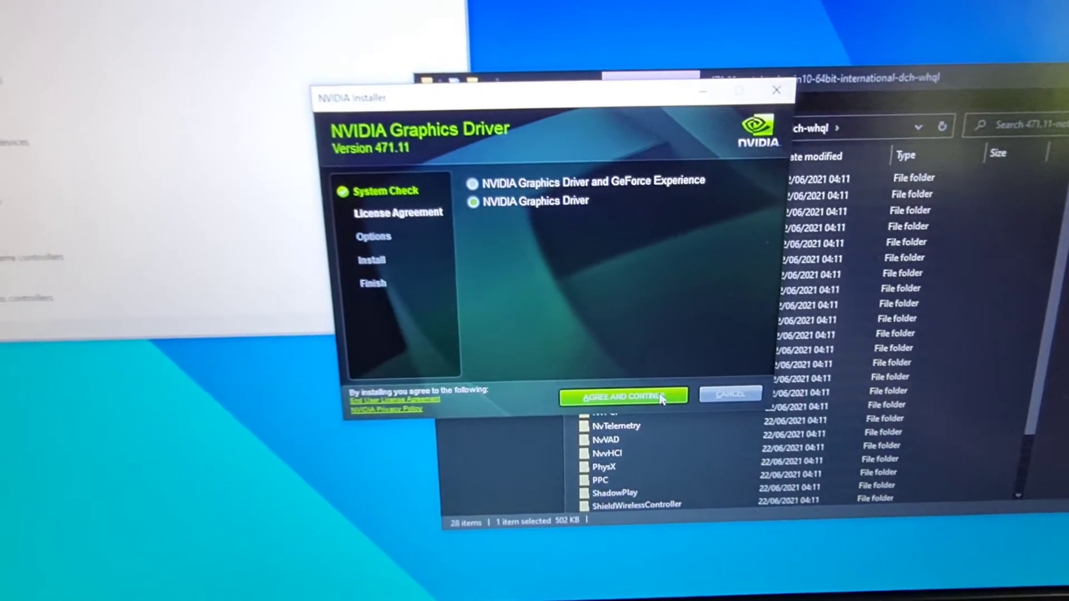
pyautogui.click(661, 396)
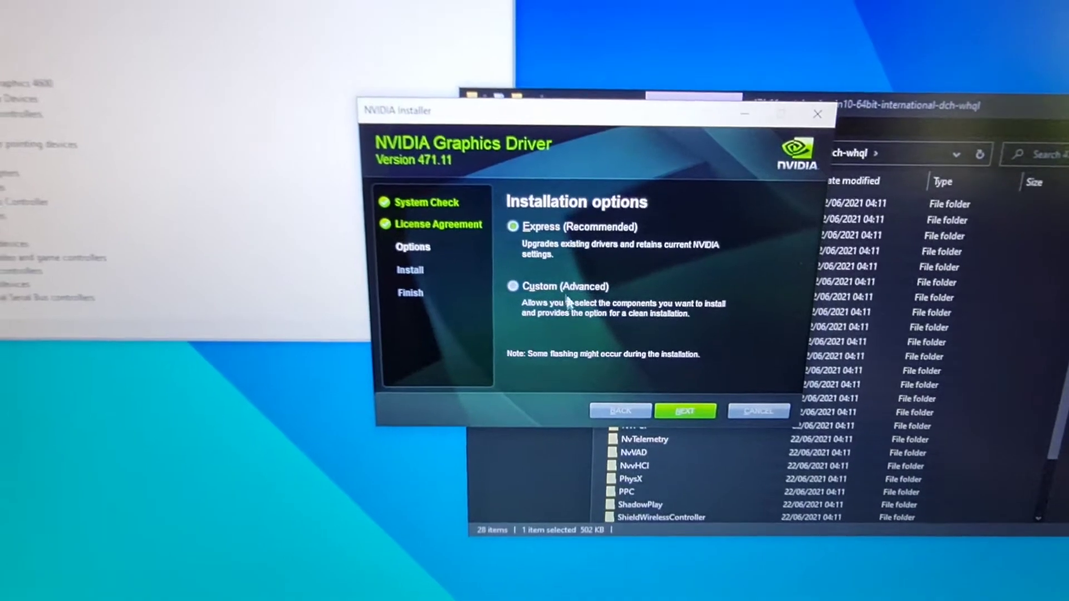
pyautogui.click(563, 286)
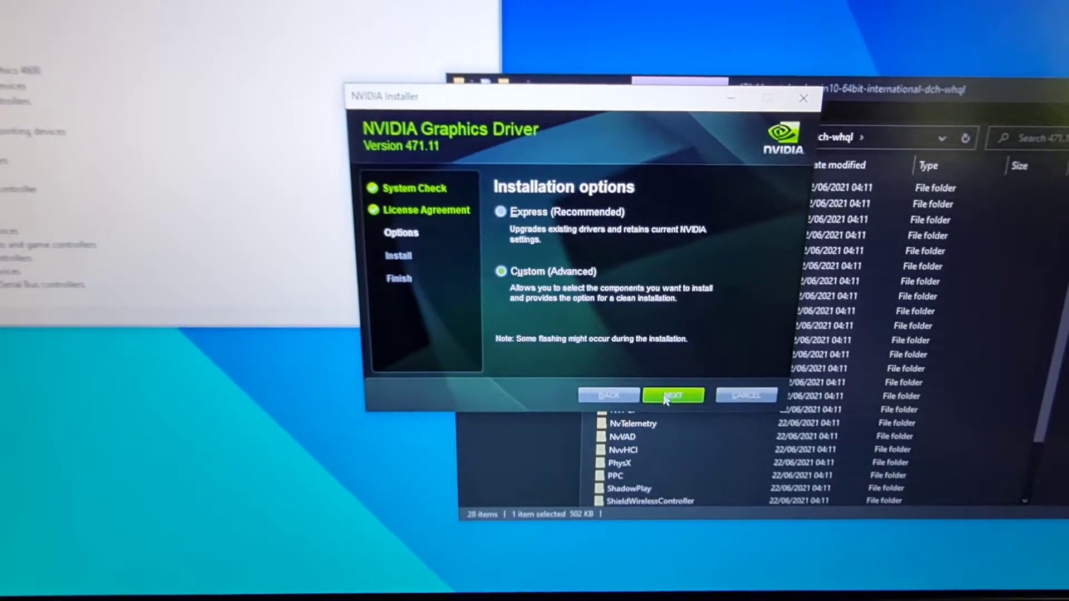
pyautogui.click(665, 397)
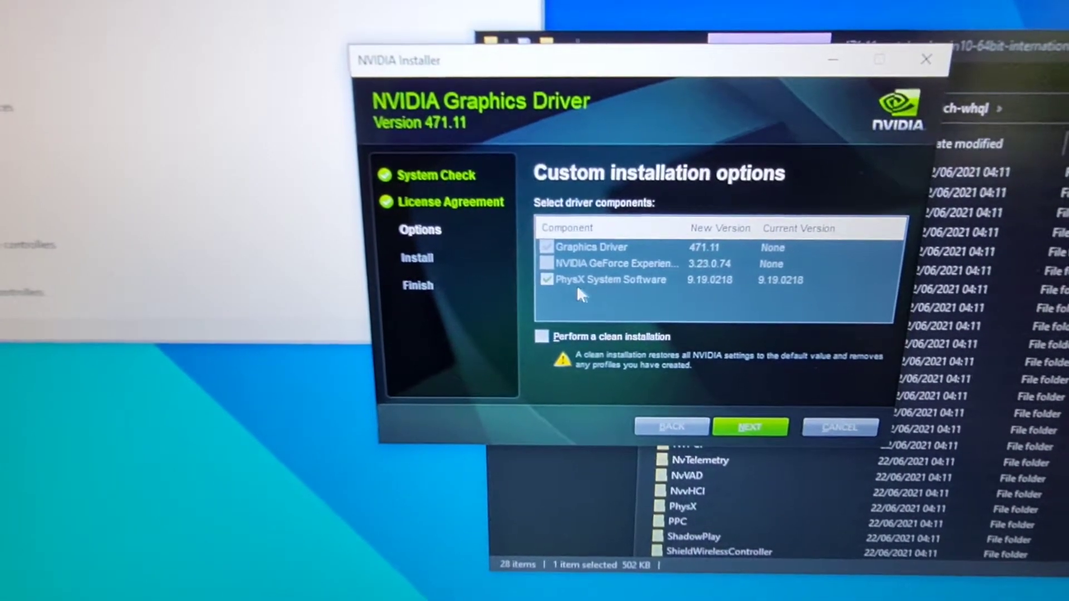
# Exclude PhysX System Software, install the 471.11 graphics driver despite the unverified publisher, and close the finished installer
pyautogui.click(547, 279)
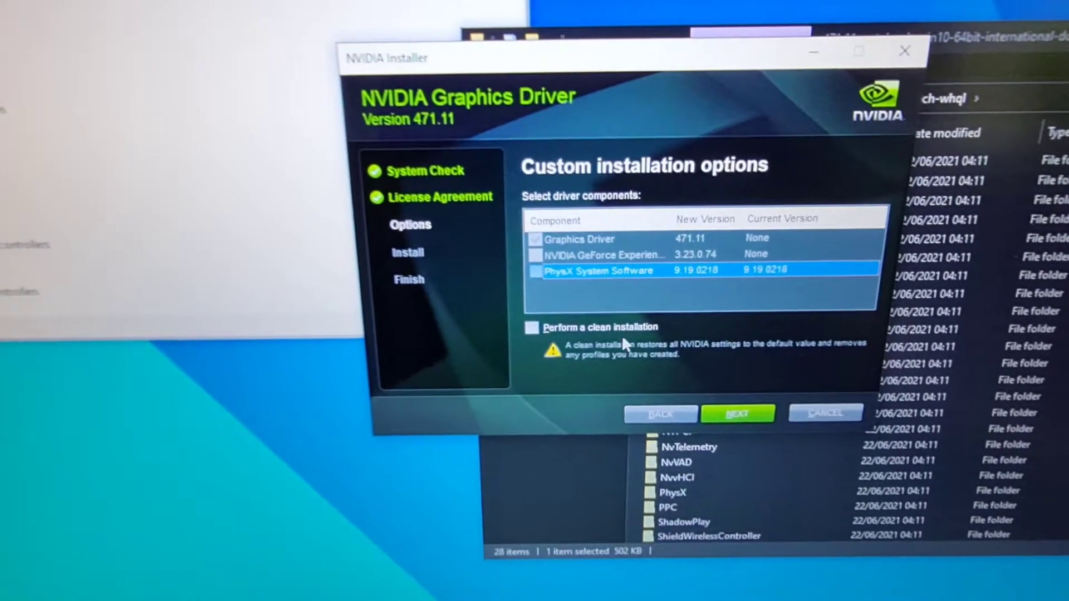
pyautogui.click(737, 413)
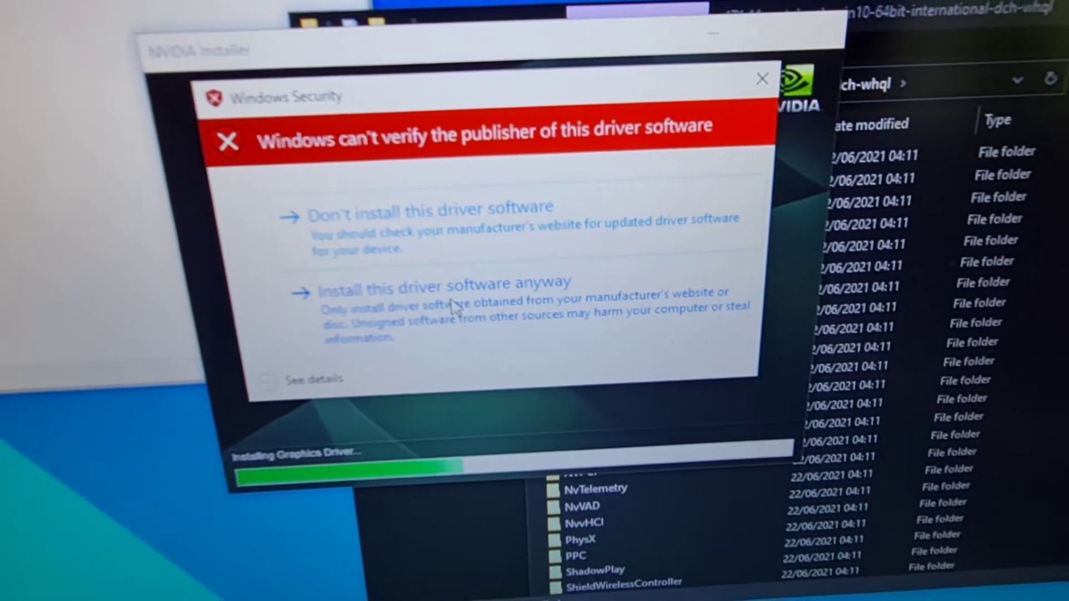
pyautogui.click(448, 289)
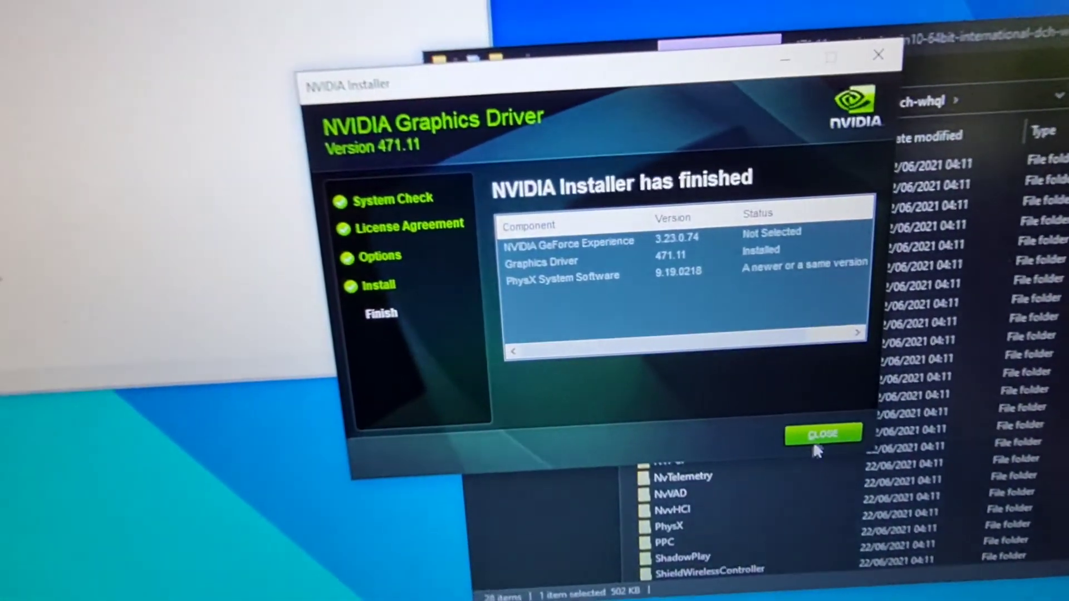
pyautogui.click(814, 442)
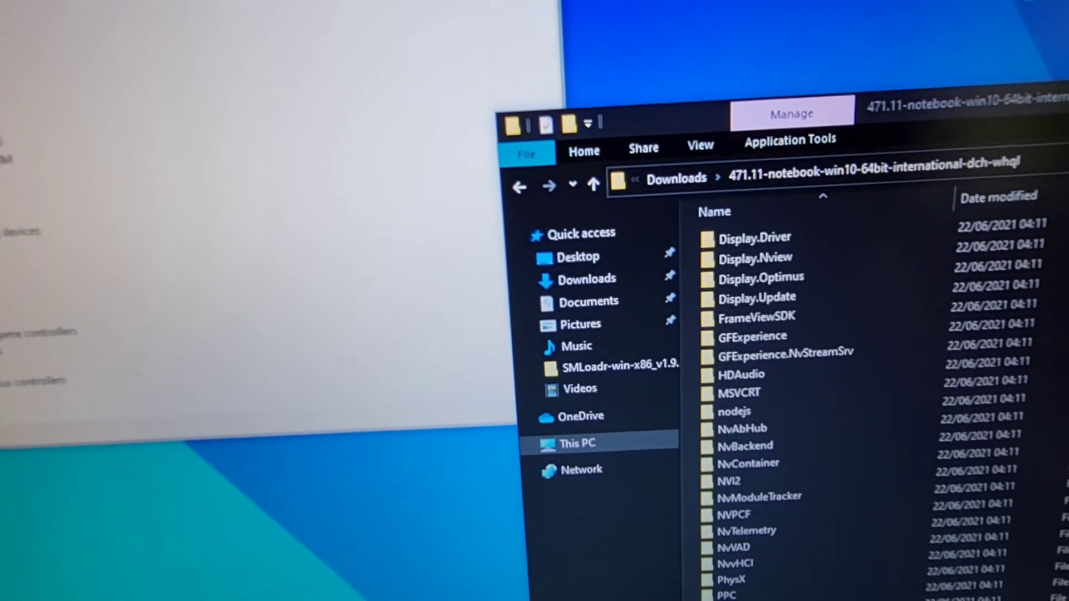
# Open the NVIDIA Control Panel from the desktop and accept its license agreement
pyautogui.rightClick(1027, 3)
pyautogui.click(1049, 208)
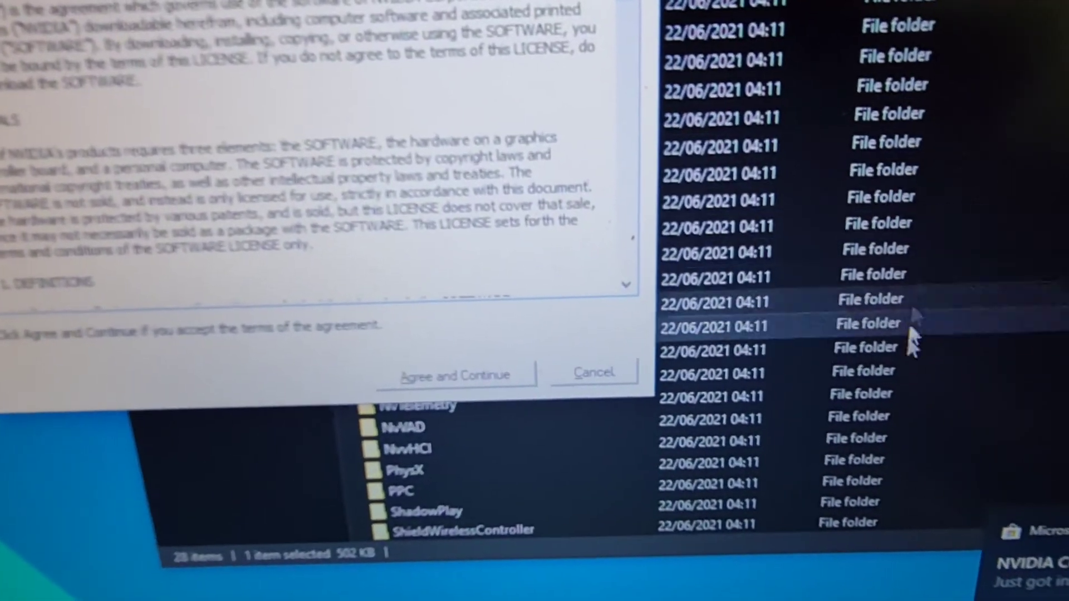
pyautogui.click(455, 375)
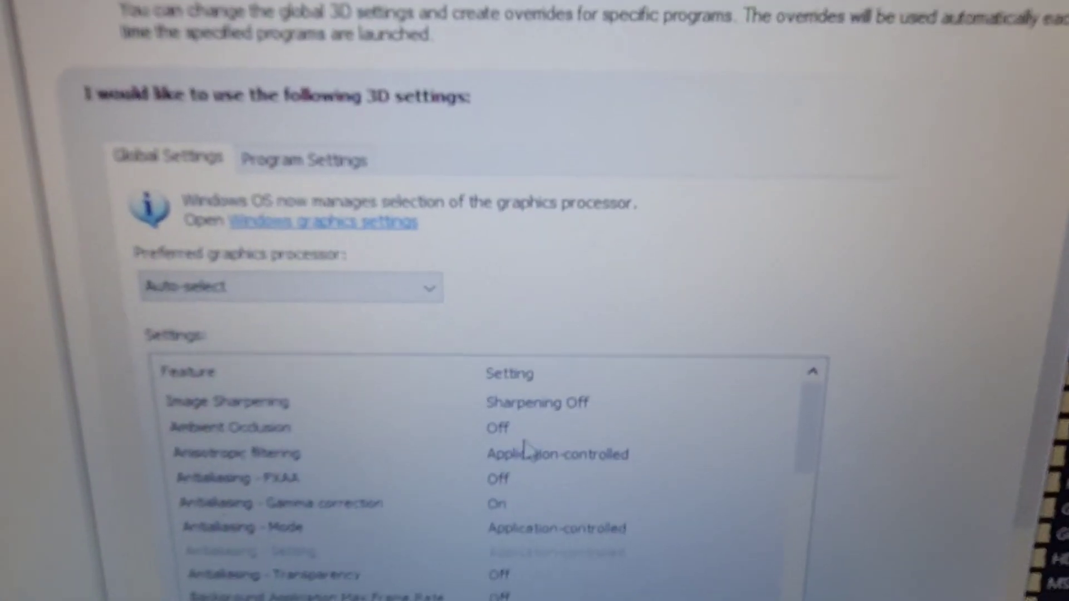
# Look through the full list of global 3D settings in the NVIDIA Control Panel
pyautogui.scroll(-5, 523, 450)
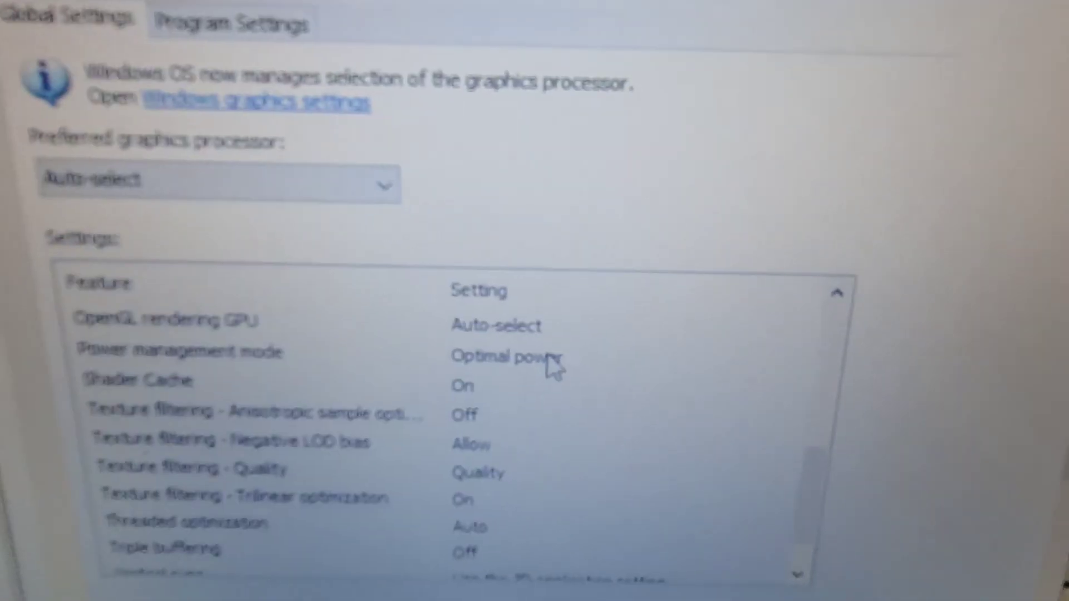
pyautogui.scroll(-1, 562, 393)
pyautogui.scroll(5, 576, 376)
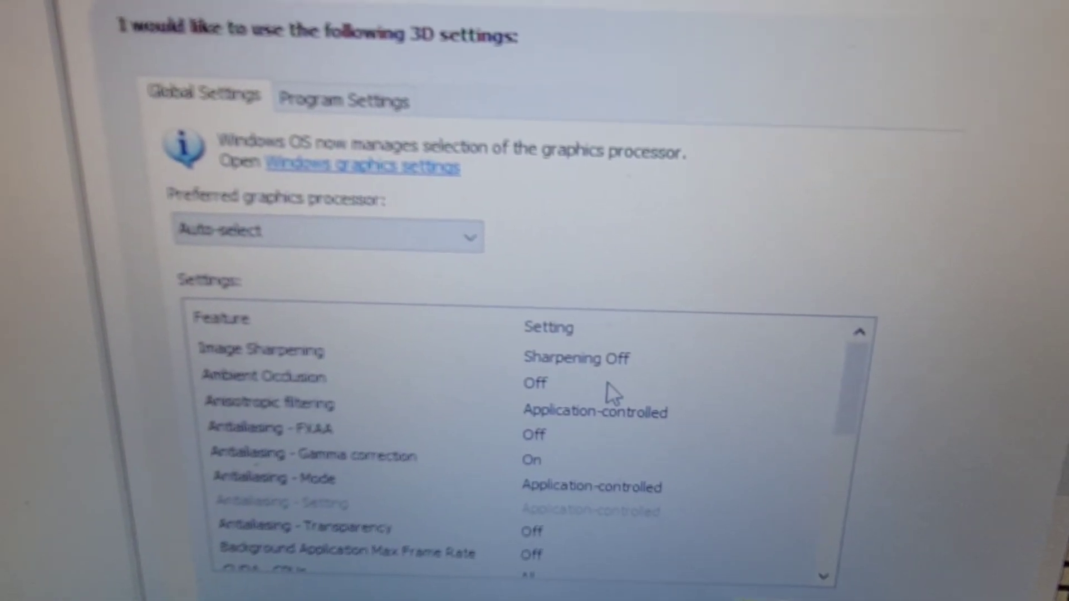